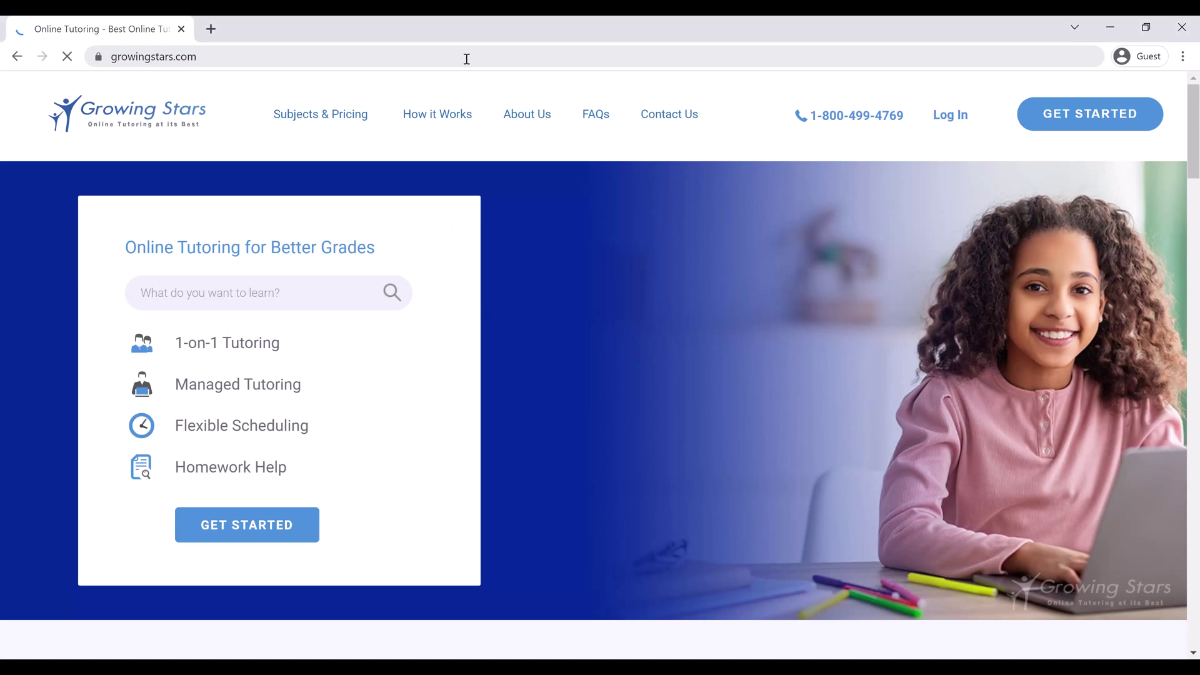
# Log in to Growing Stars, launch the Classroom Tool whiteboard and maximize its window
pyautogui.click(945, 115)
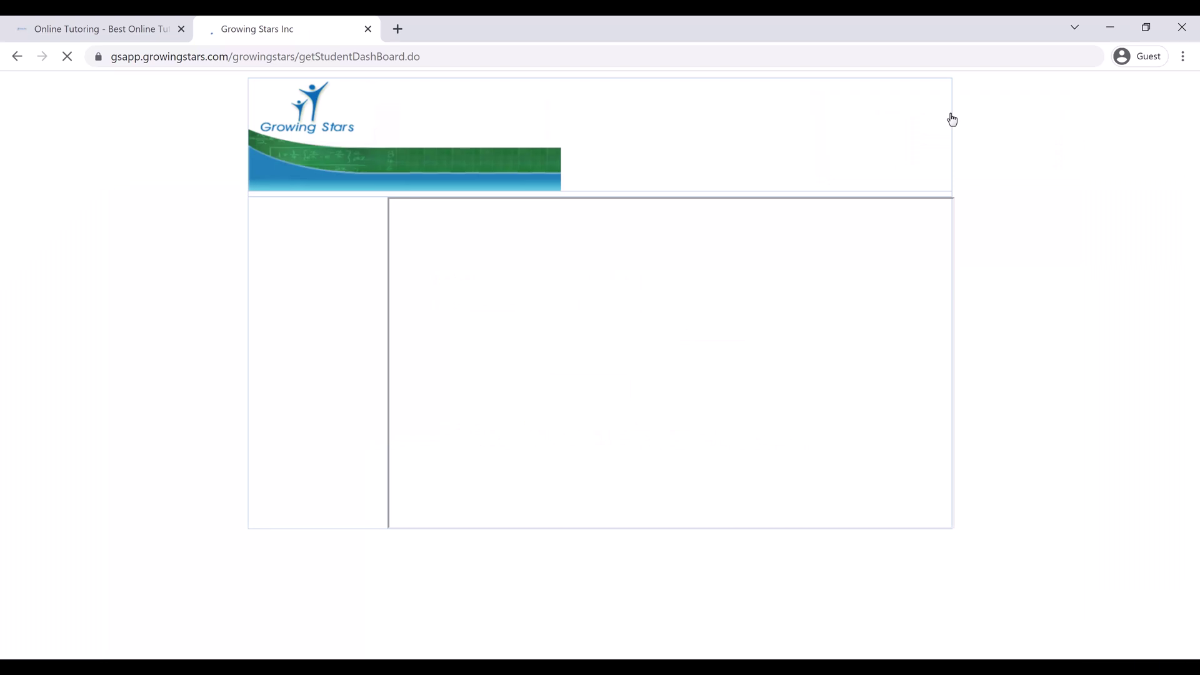
pyautogui.click(320, 275)
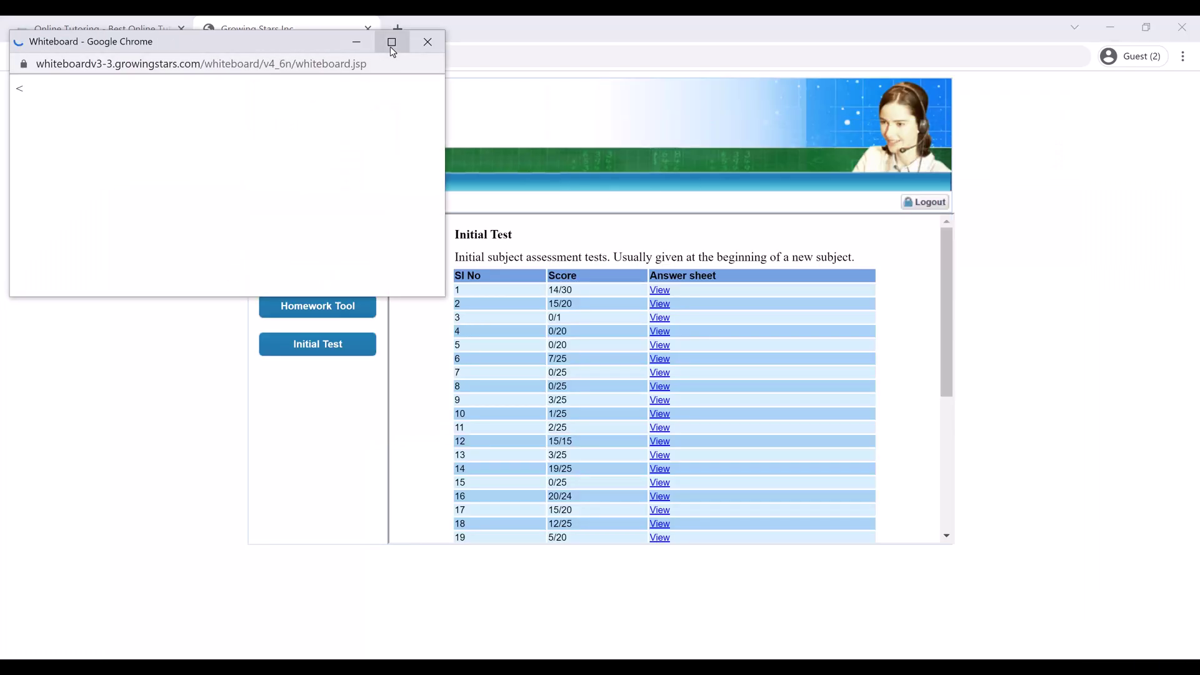
pyautogui.click(391, 42)
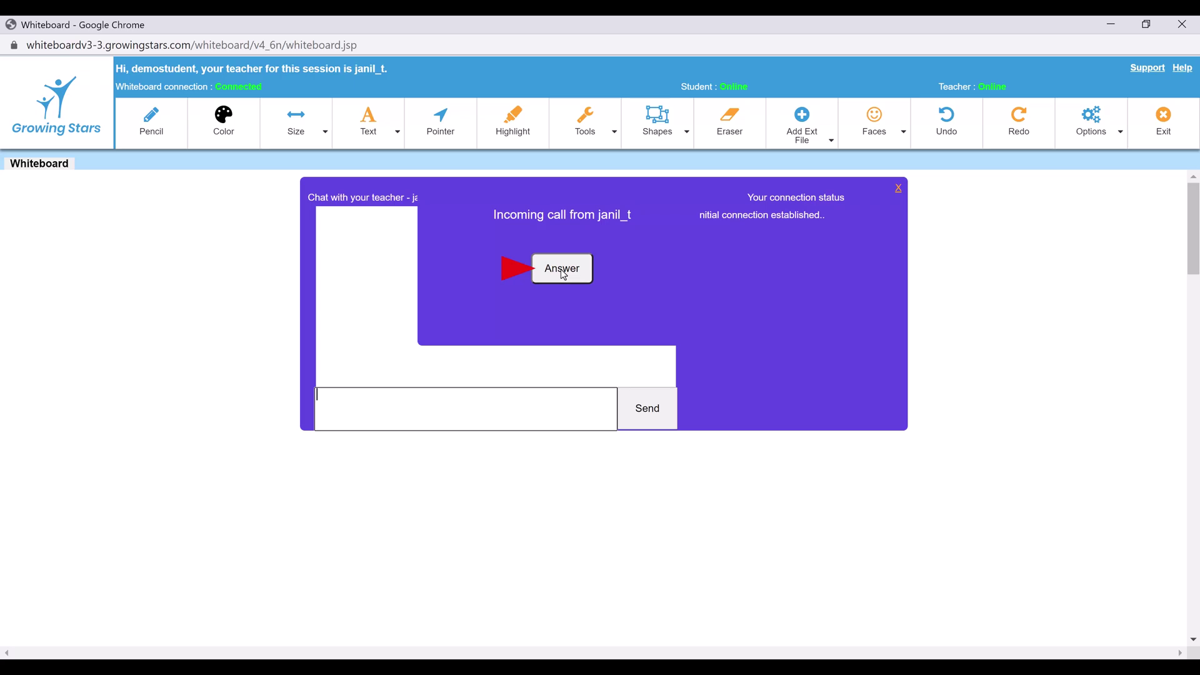
# Answer the teacher's incoming call and allow microphone access in Chrome
pyautogui.click(564, 275)
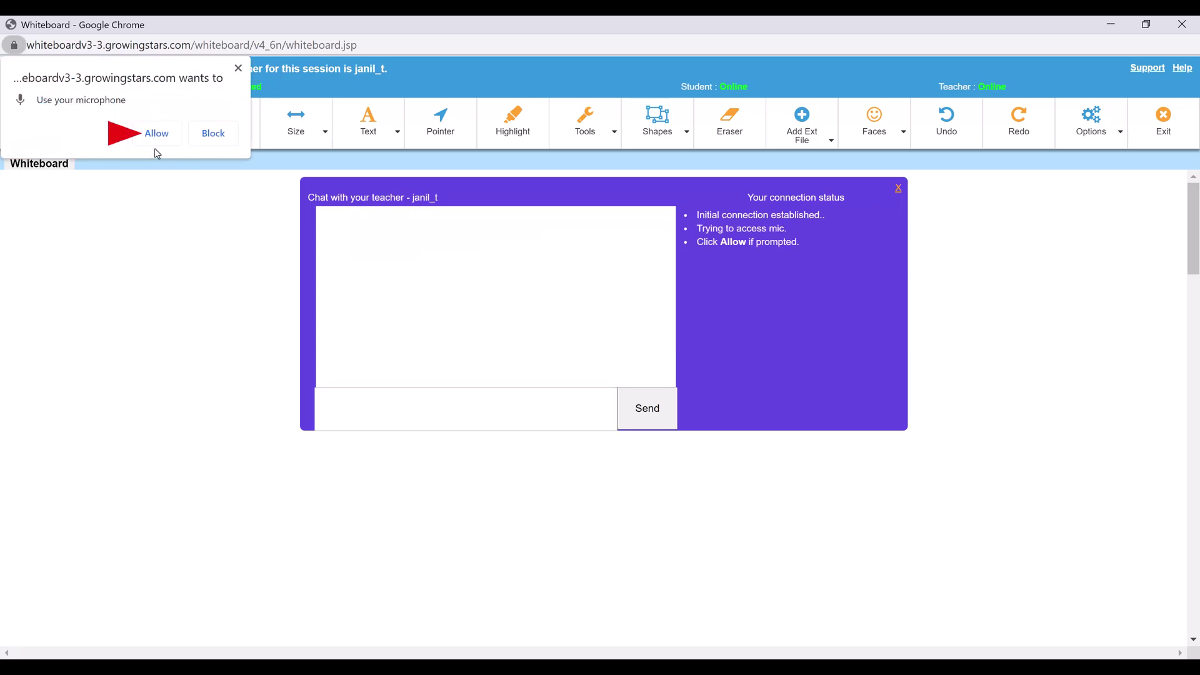
pyautogui.click(158, 143)
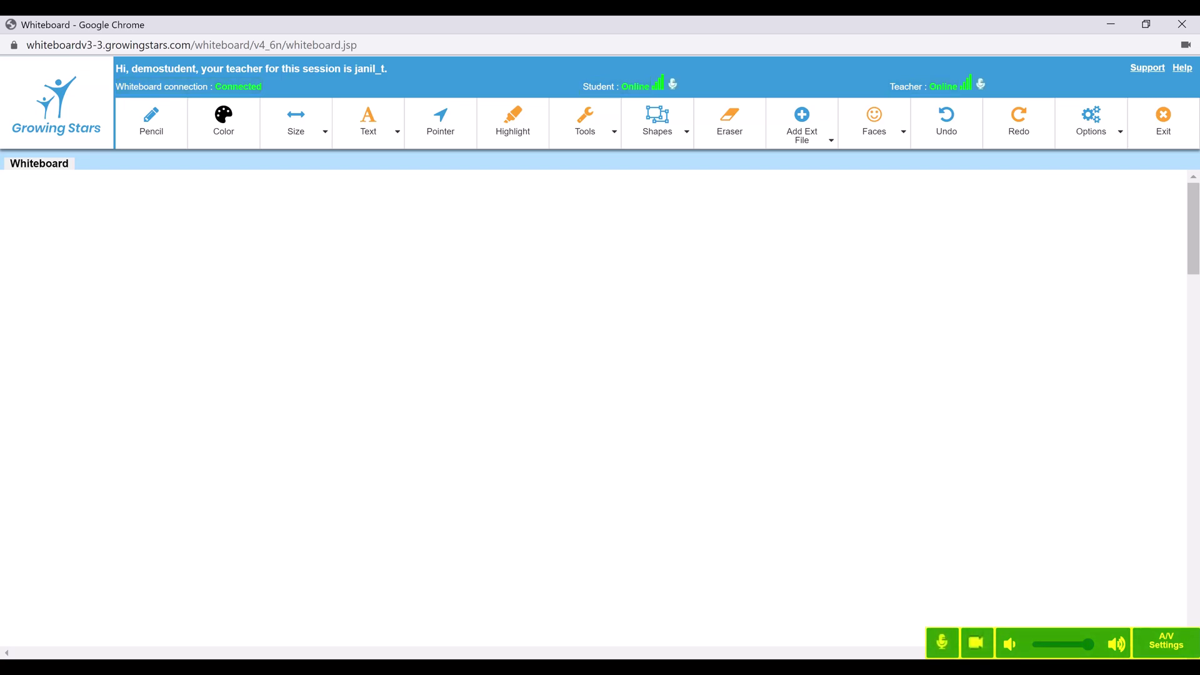
pyautogui.click(944, 650)
pyautogui.click(947, 656)
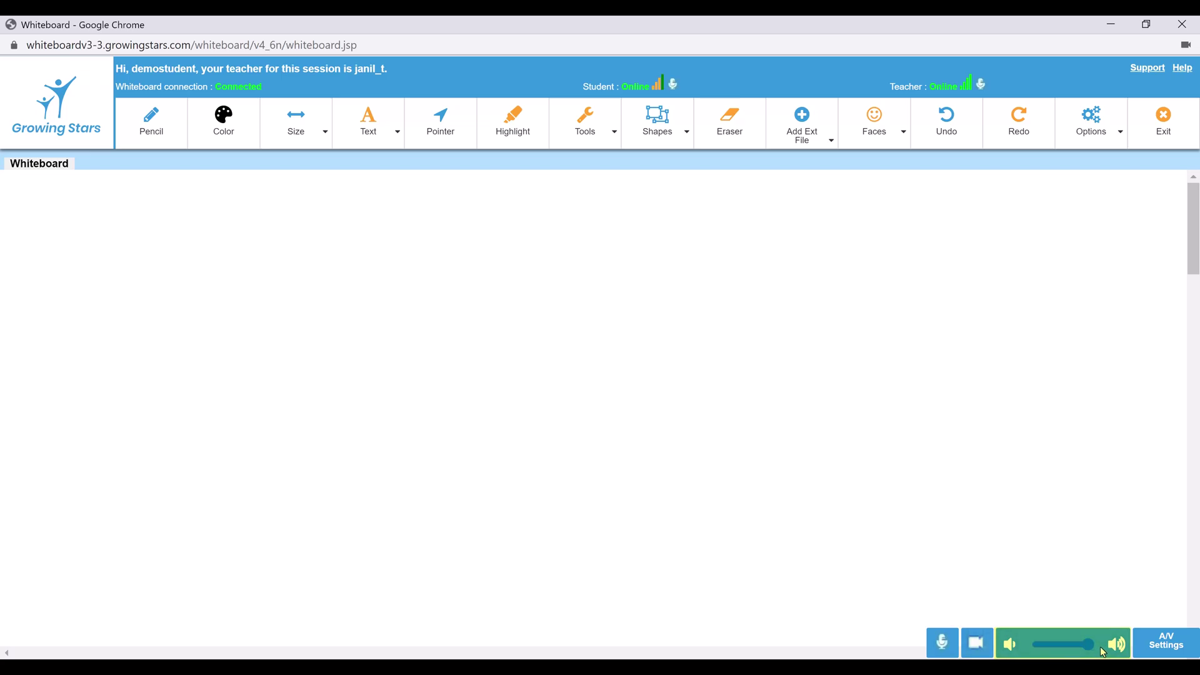
pyautogui.click(1166, 645)
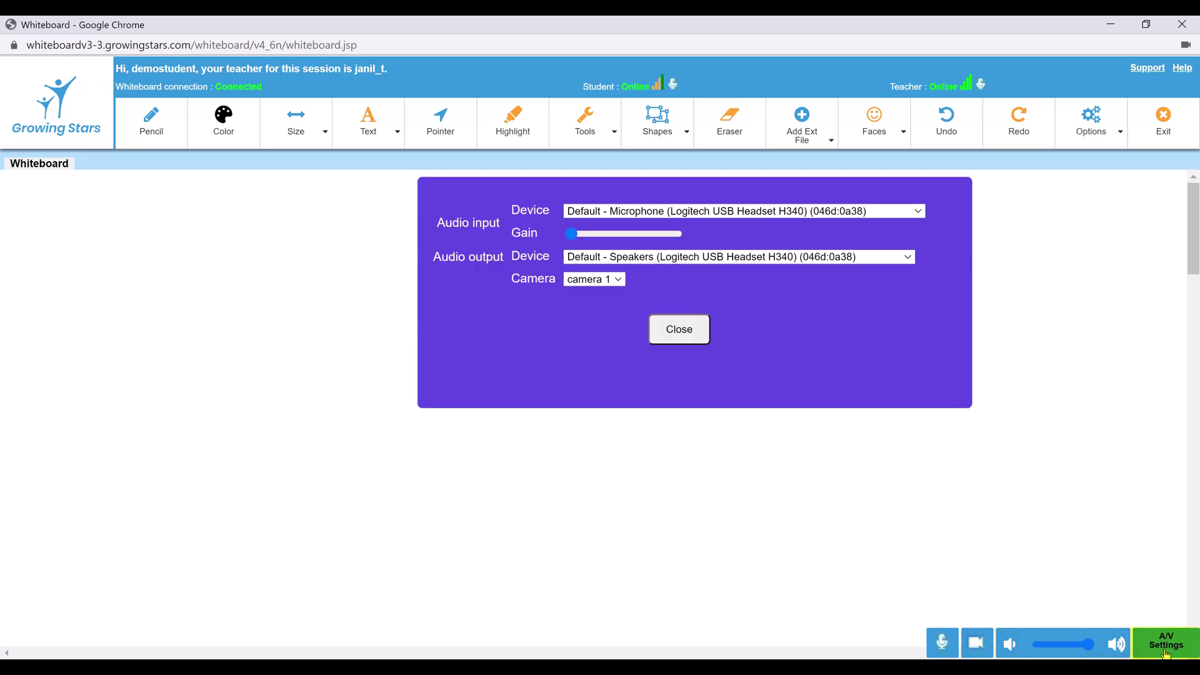
pyautogui.click(770, 215)
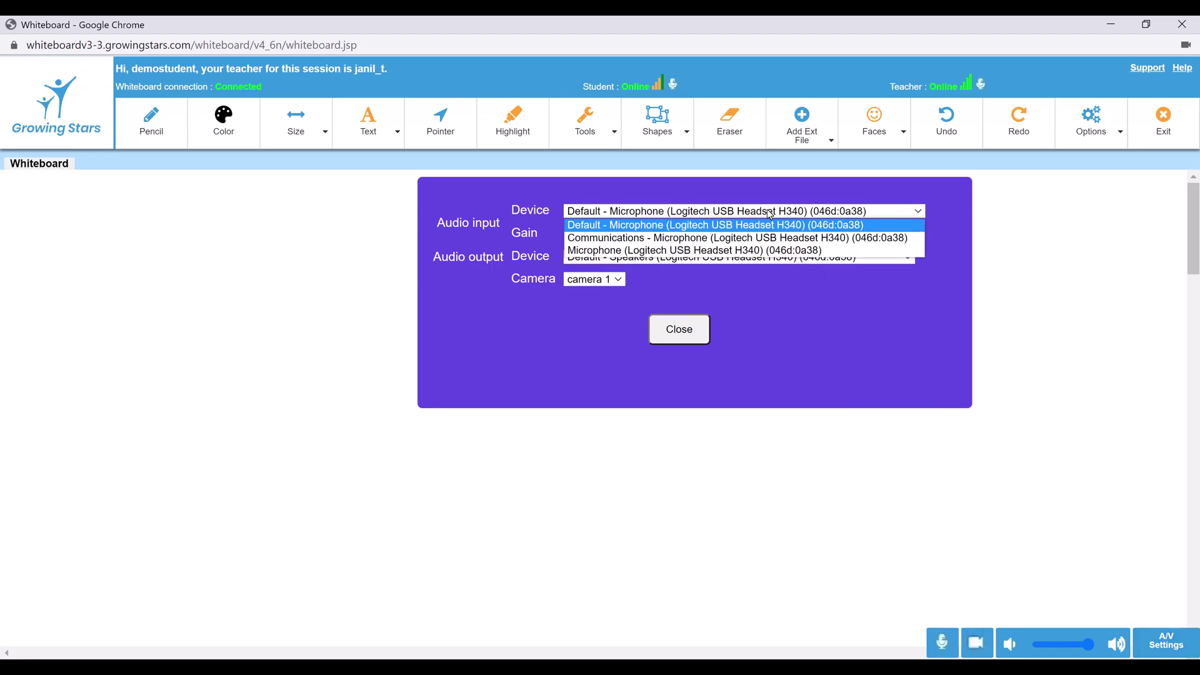
pyautogui.click(770, 214)
pyautogui.click(772, 259)
pyautogui.click(750, 269)
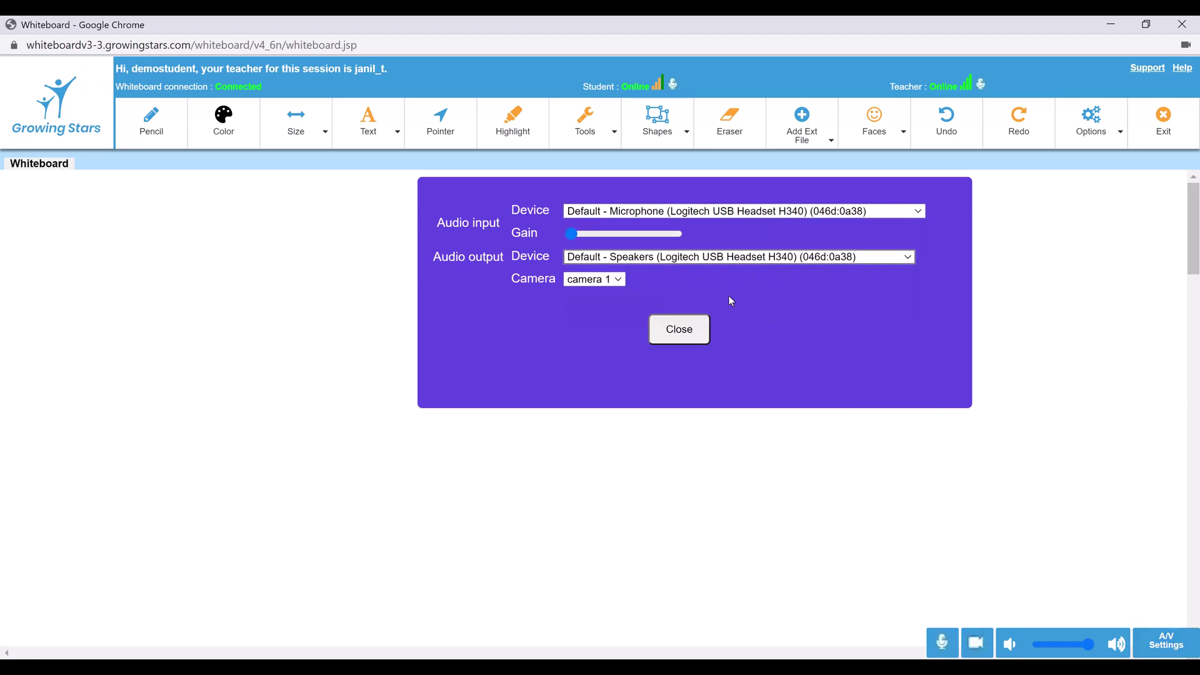
pyautogui.click(692, 341)
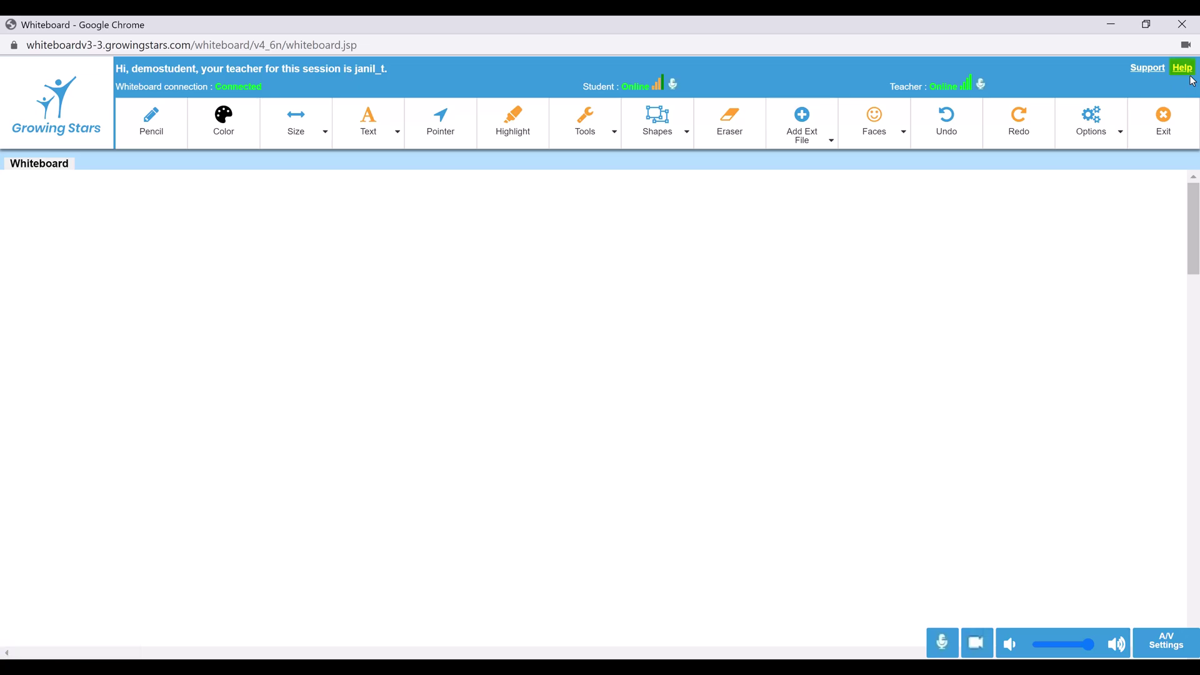
pyautogui.click(1183, 70)
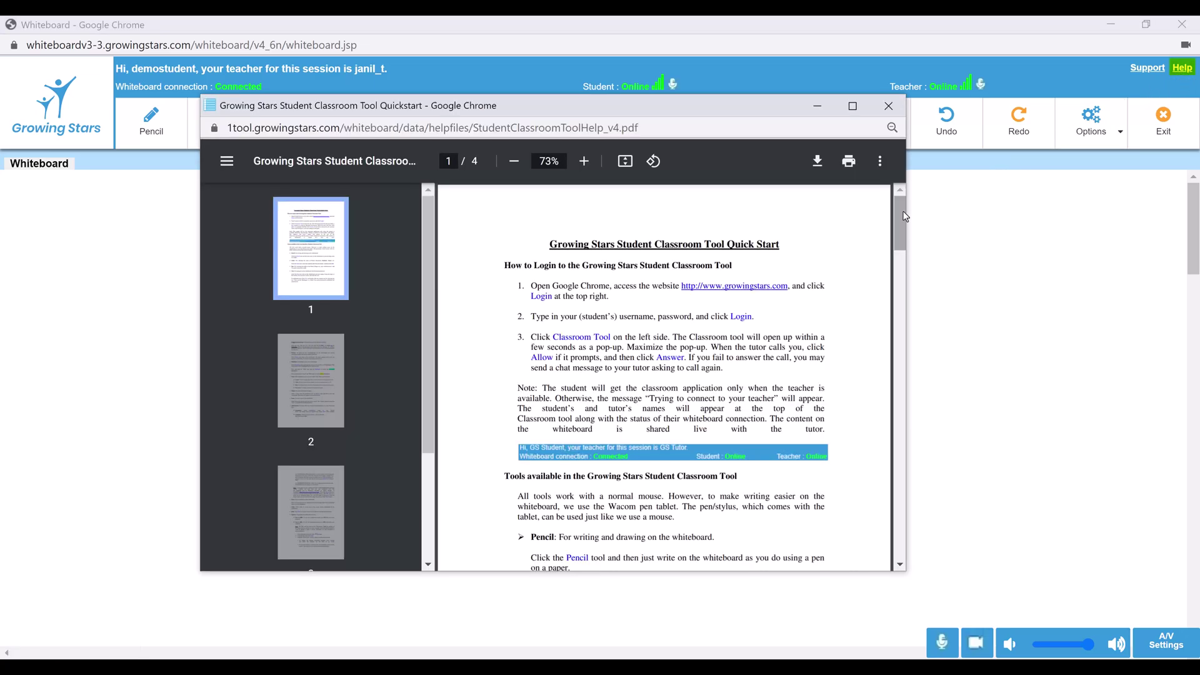
pyautogui.moveTo(906, 216)
pyautogui.mouseDown()
pyautogui.moveTo(905, 275)
pyautogui.moveTo(904, 202)
pyautogui.mouseUp()
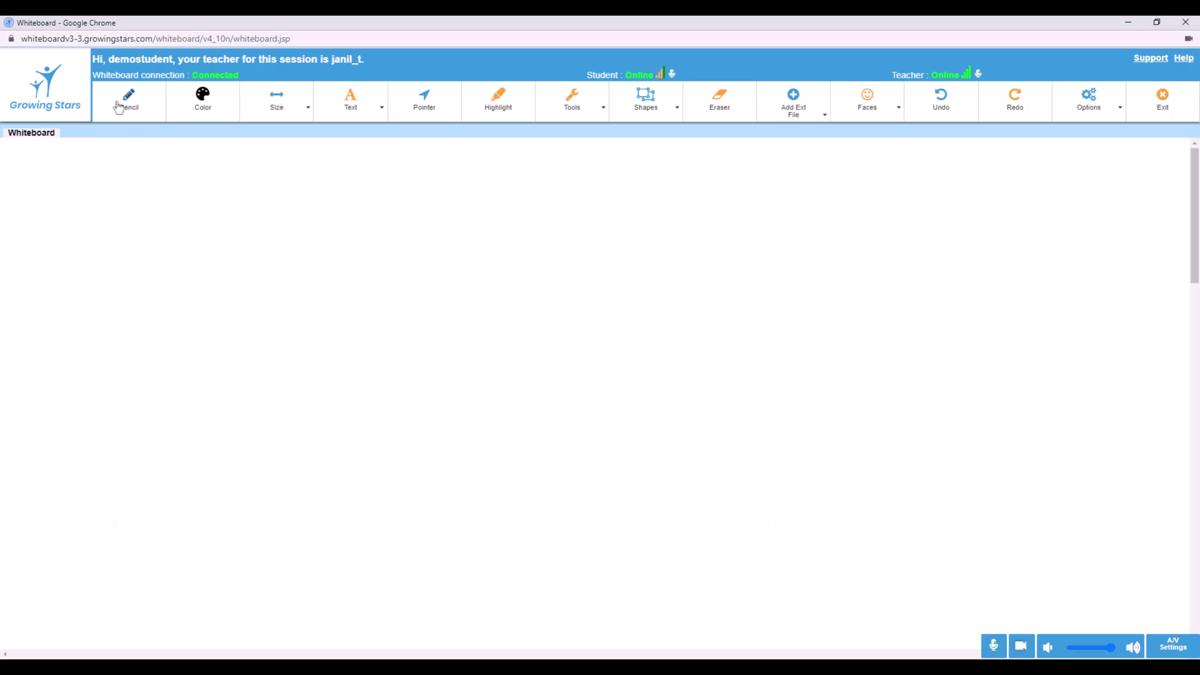
# With the Pencil, handwrite 'Hello' in thin black and underline it
pyautogui.click(145, 117)
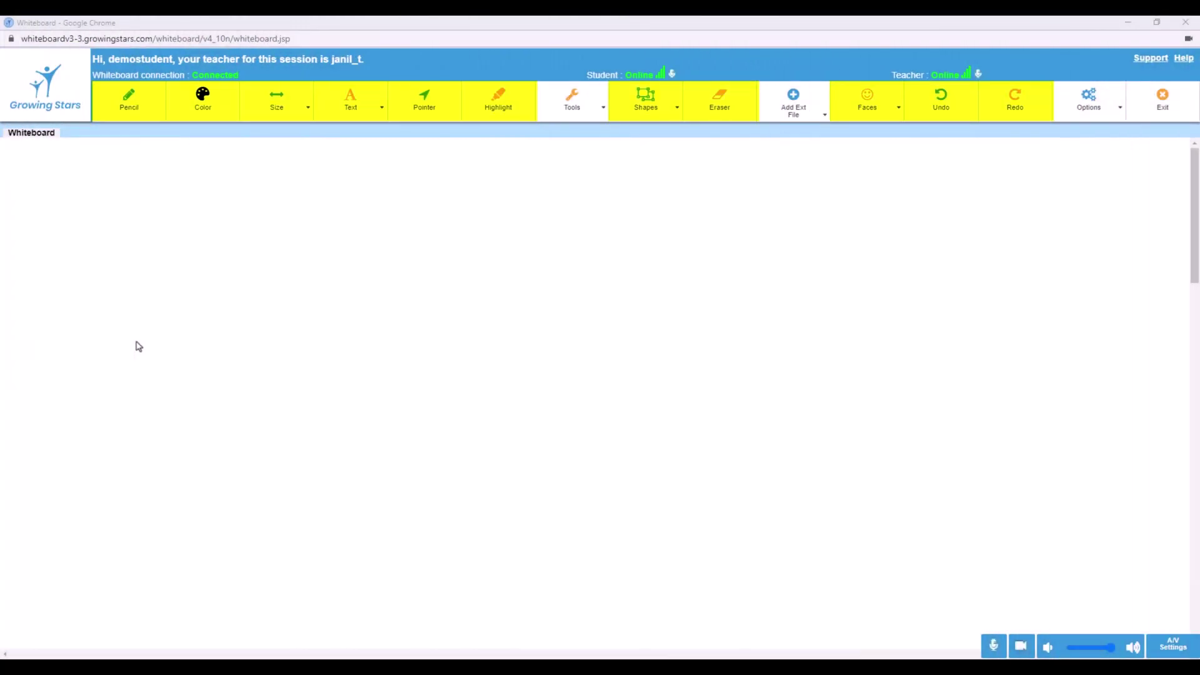
pyautogui.click(149, 108)
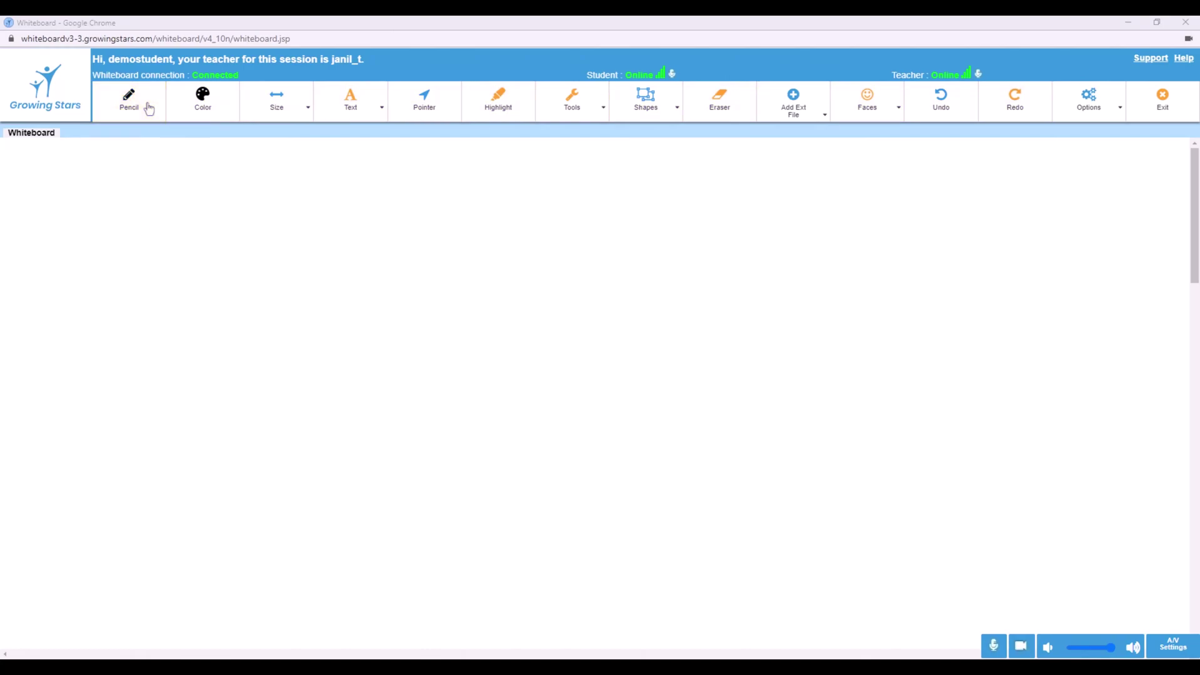
pyautogui.click(149, 109)
pyautogui.moveTo(169, 252); pyautogui.dragTo(180, 292)
pyautogui.moveTo(180, 270)
pyautogui.mouseDown()
pyautogui.moveTo(193, 265)
pyautogui.moveTo(200, 291)
pyautogui.mouseUp()
pyautogui.moveTo(214, 277)
pyautogui.mouseDown()
pyautogui.moveTo(233, 288)
pyautogui.moveTo(270, 275)
pyautogui.mouseUp()
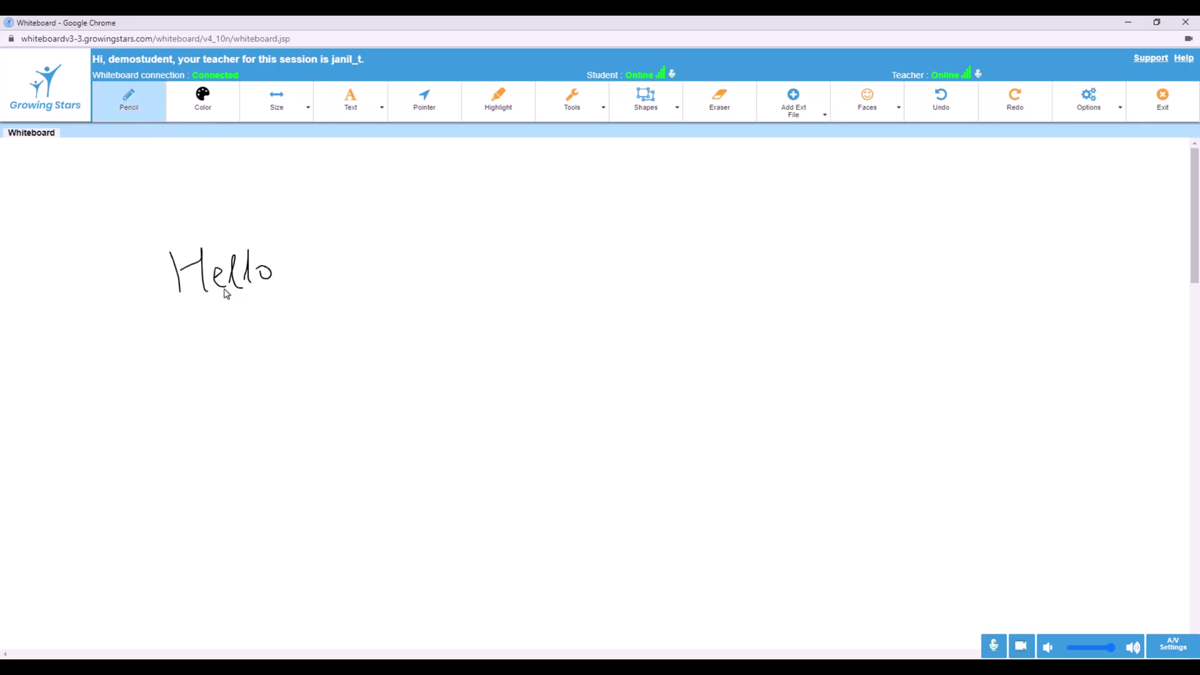
pyautogui.moveTo(174, 318); pyautogui.dragTo(280, 286)
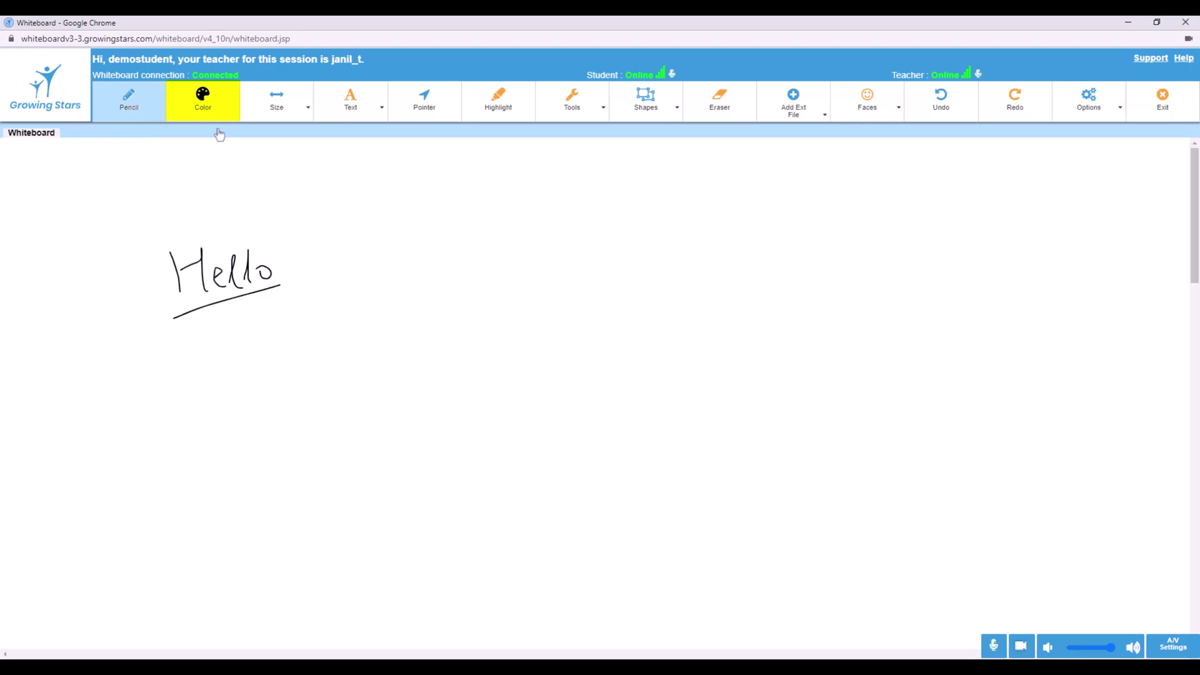
# Change the pen colour to blue-violet and make the stroke thicker
pyautogui.click(209, 111)
pyautogui.moveTo(221, 211); pyautogui.dragTo(247, 212)
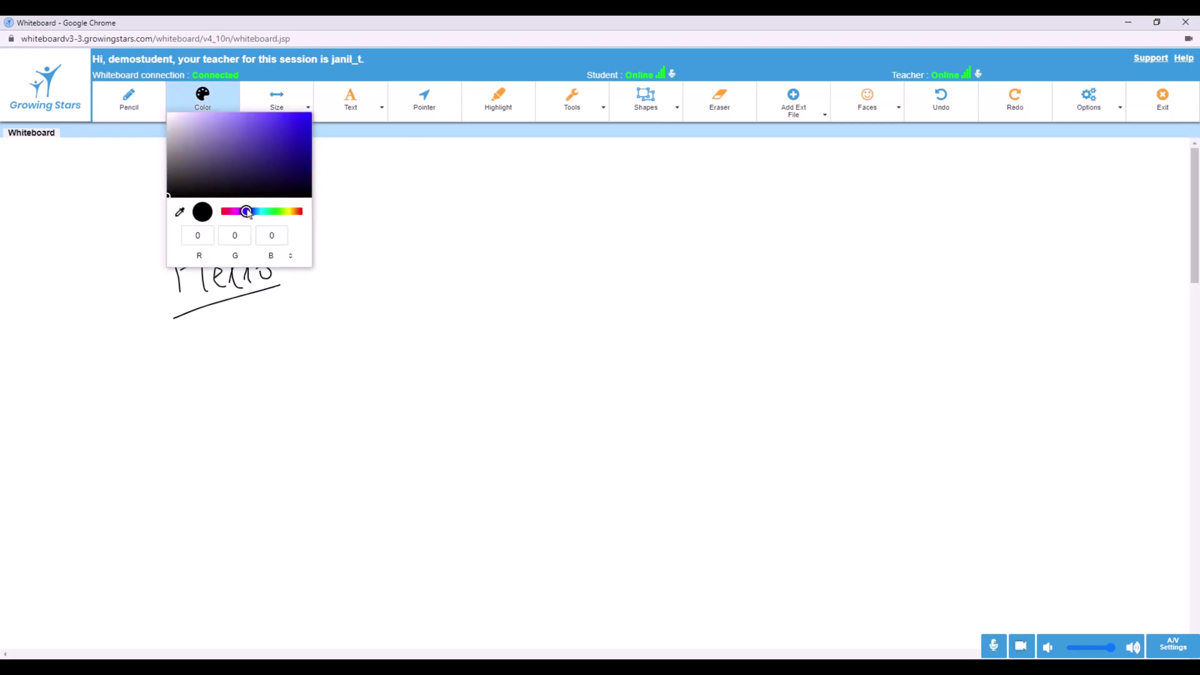
pyautogui.click(303, 122)
pyautogui.click(278, 99)
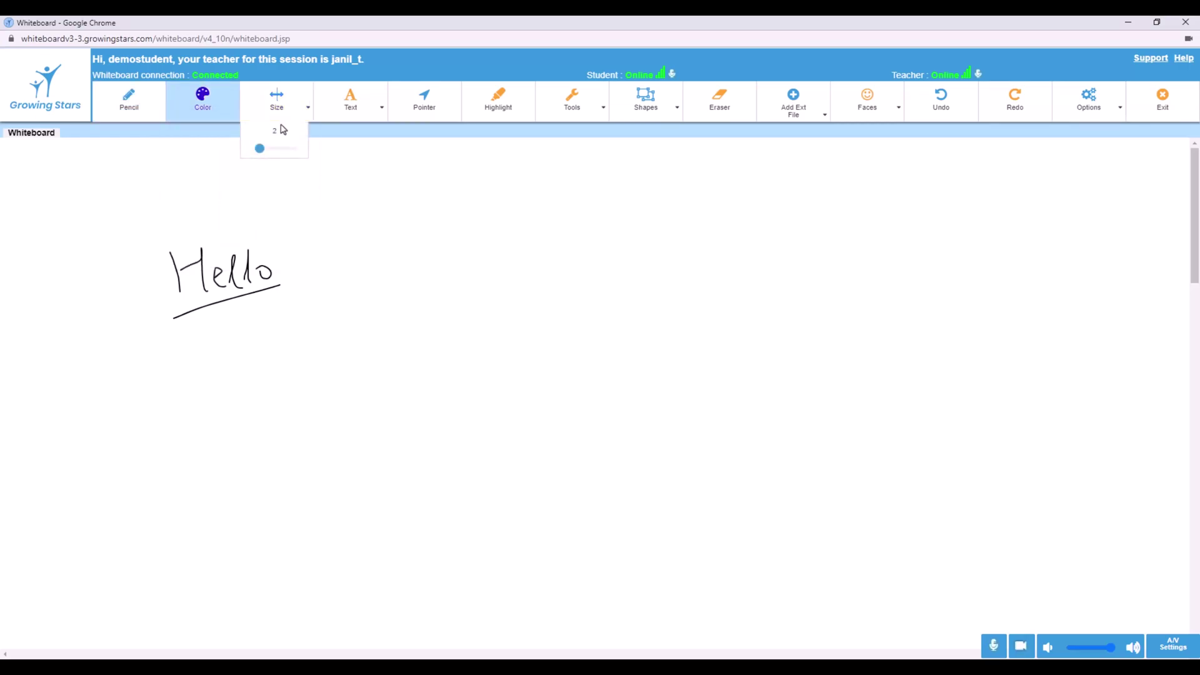
pyautogui.moveTo(259, 148); pyautogui.dragTo(289, 150)
# Write a bold blue-violet 'Hello' beside the first and underline it
pyautogui.click(128, 99)
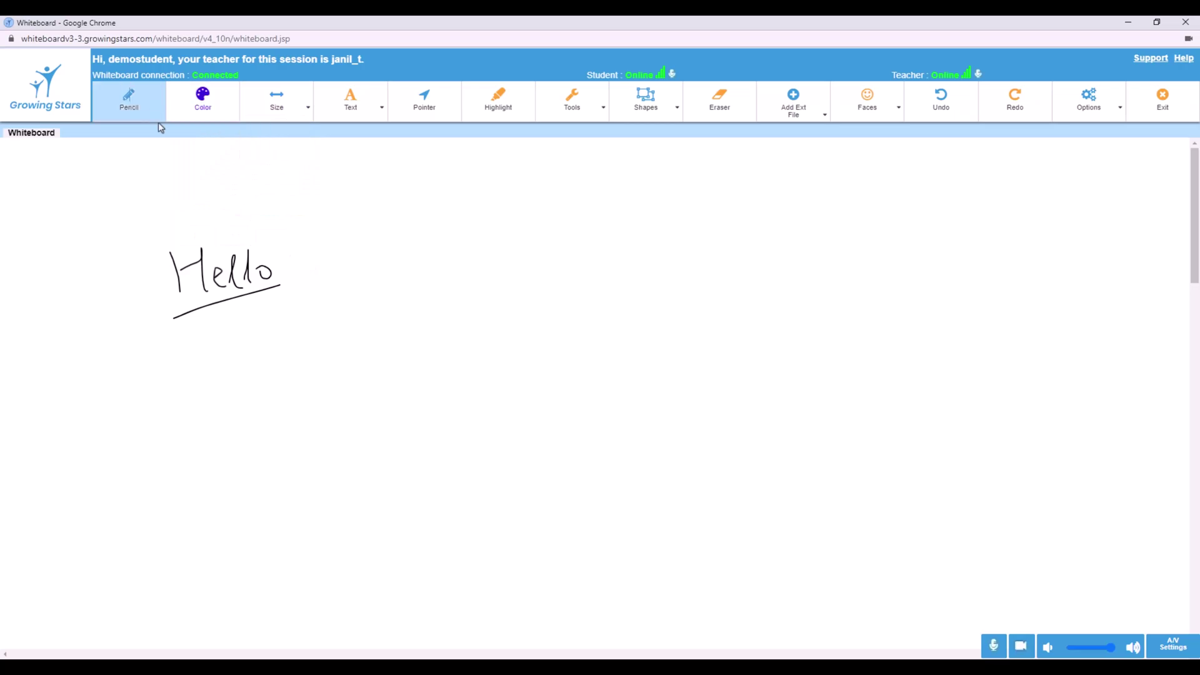
pyautogui.moveTo(327, 266); pyautogui.dragTo(334, 307)
pyautogui.moveTo(357, 267); pyautogui.dragTo(358, 304)
pyautogui.moveTo(330, 286)
pyautogui.mouseDown()
pyautogui.moveTo(358, 283)
pyautogui.moveTo(383, 300)
pyautogui.mouseUp()
pyautogui.moveTo(402, 261)
pyautogui.mouseDown()
pyautogui.moveTo(400, 301)
pyautogui.moveTo(417, 300)
pyautogui.mouseUp()
pyautogui.moveTo(438, 278); pyautogui.dragTo(427, 291)
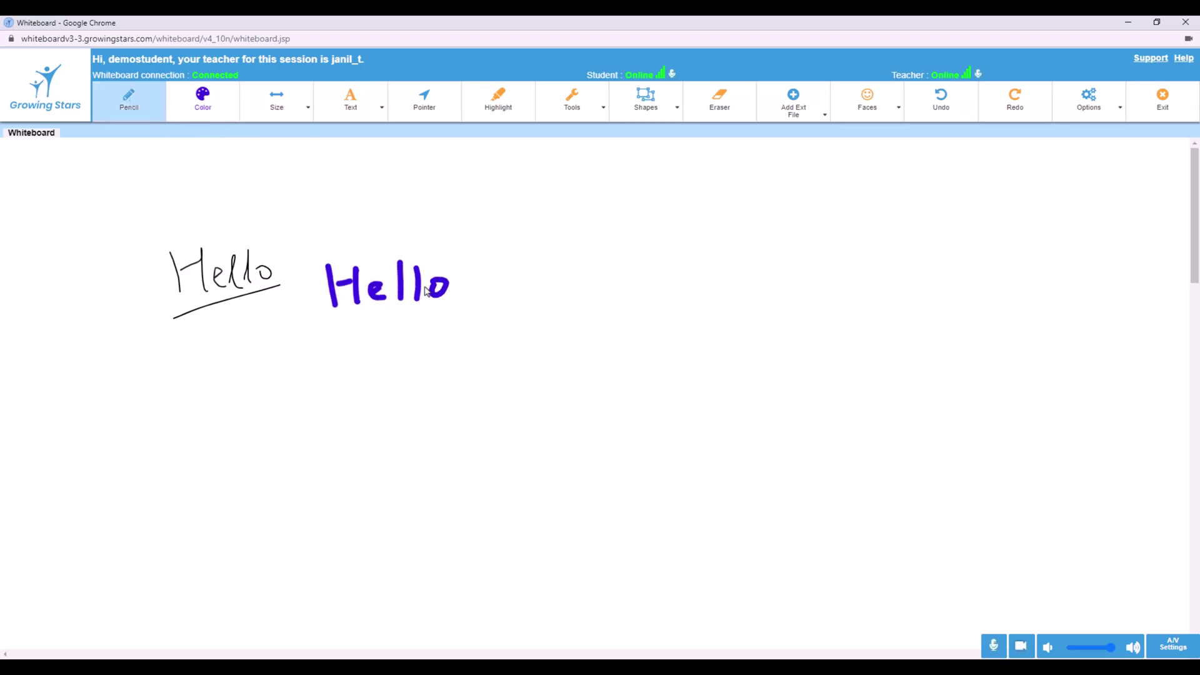
pyautogui.moveTo(338, 331); pyautogui.dragTo(450, 305)
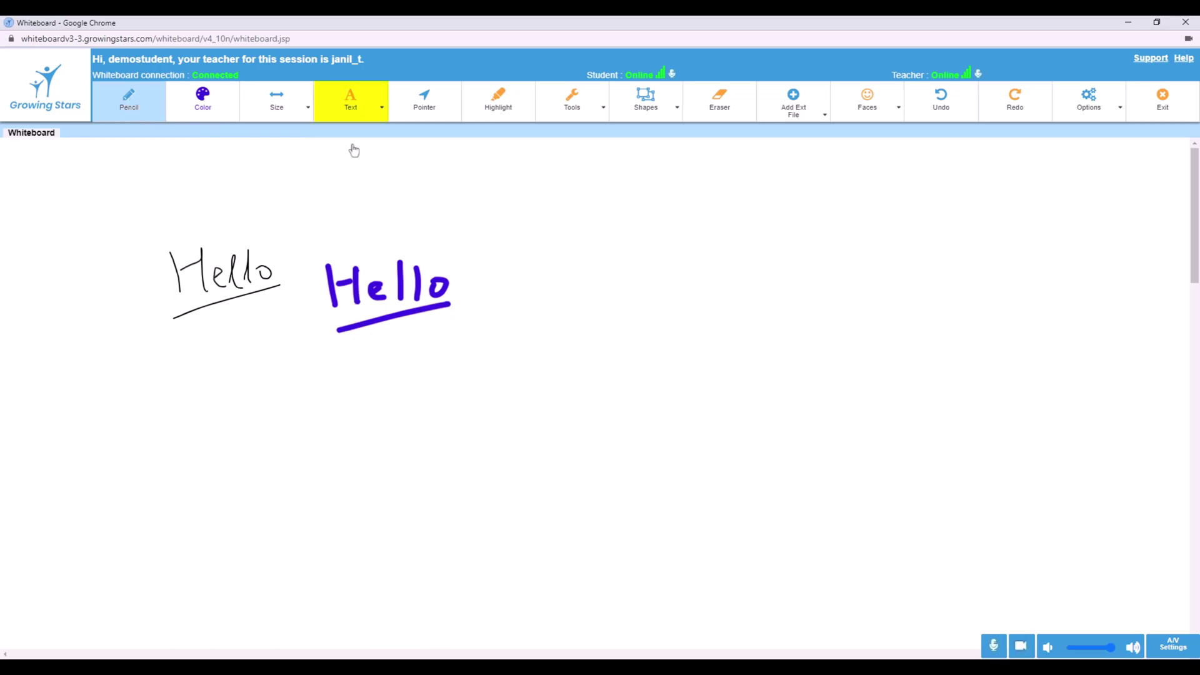
pyautogui.click(350, 101)
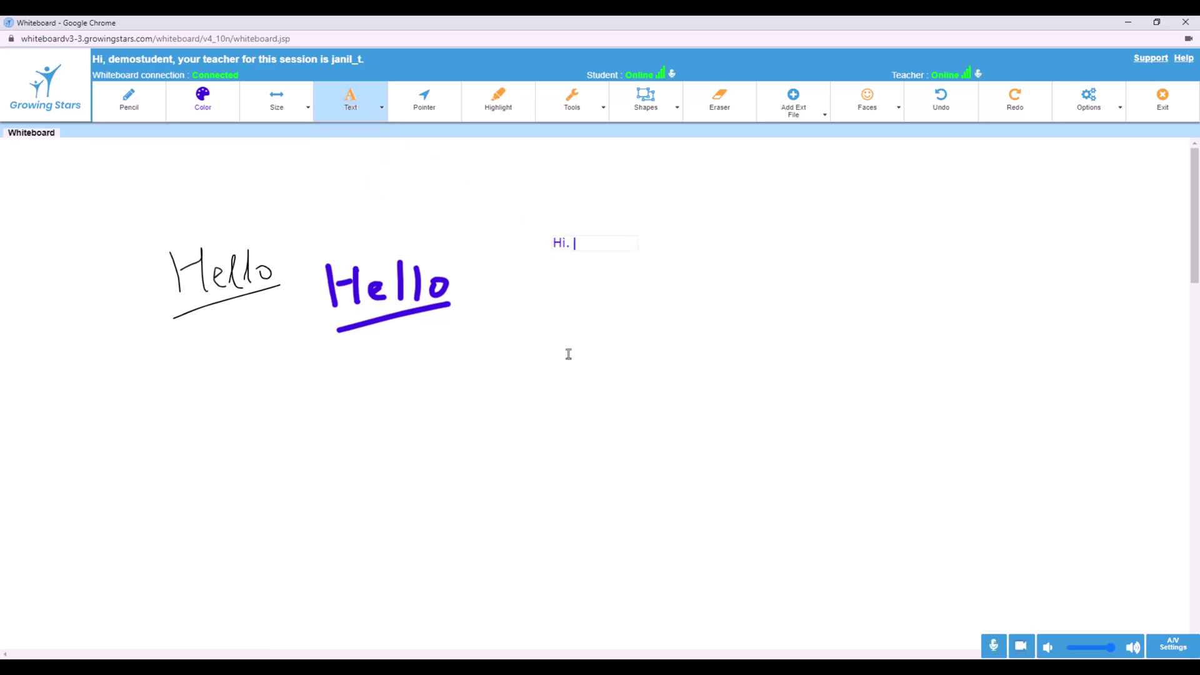
pyautogui.write('How are you doing?')
pyautogui.moveTo(701, 244); pyautogui.dragTo(553, 244)
pyautogui.click(361, 119)
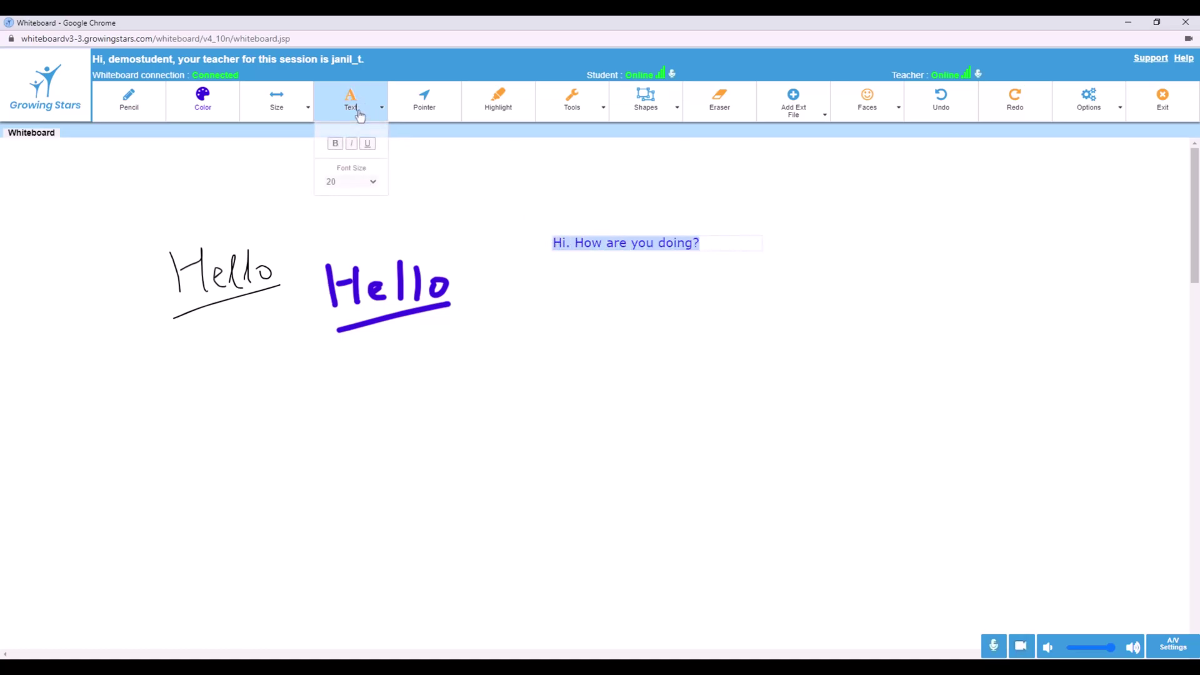
pyautogui.click(336, 143)
pyautogui.click(352, 144)
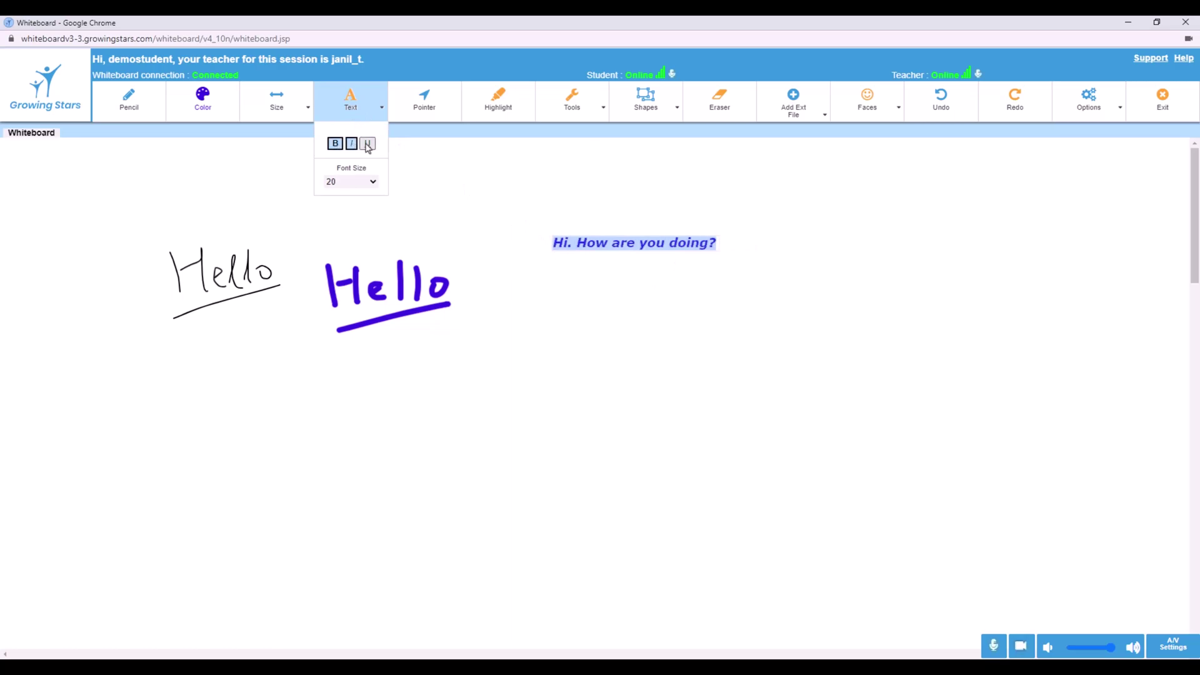
pyautogui.click(368, 144)
pyautogui.click(369, 181)
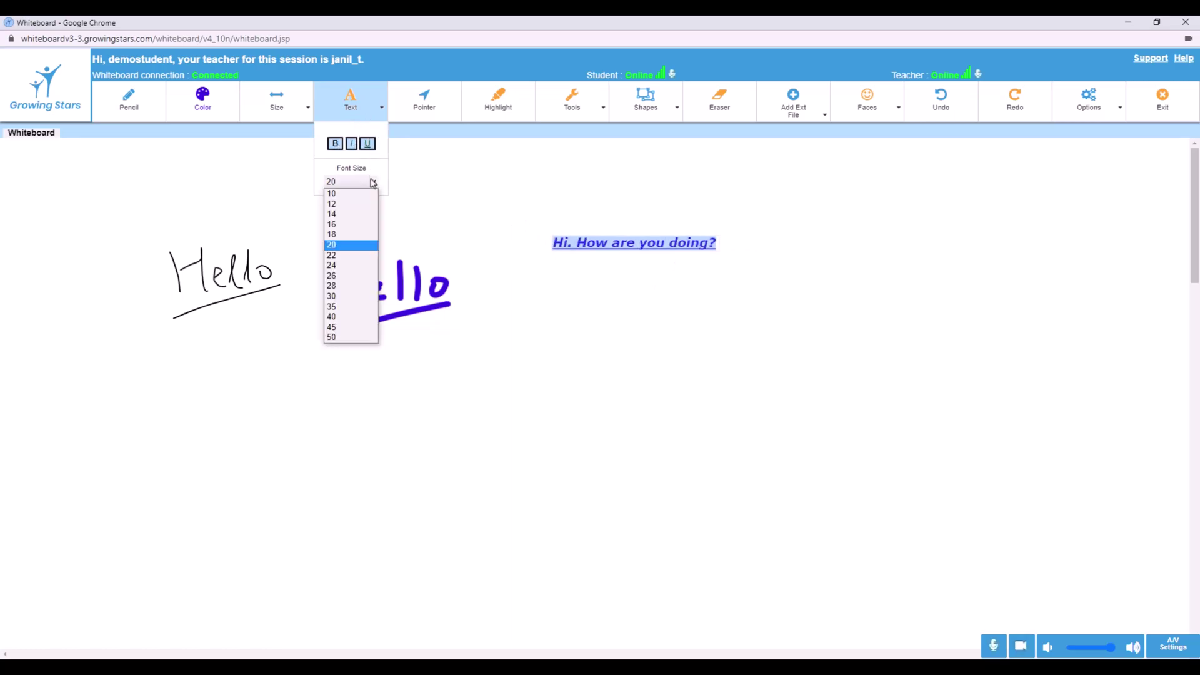
pyautogui.click(349, 307)
pyautogui.click(644, 215)
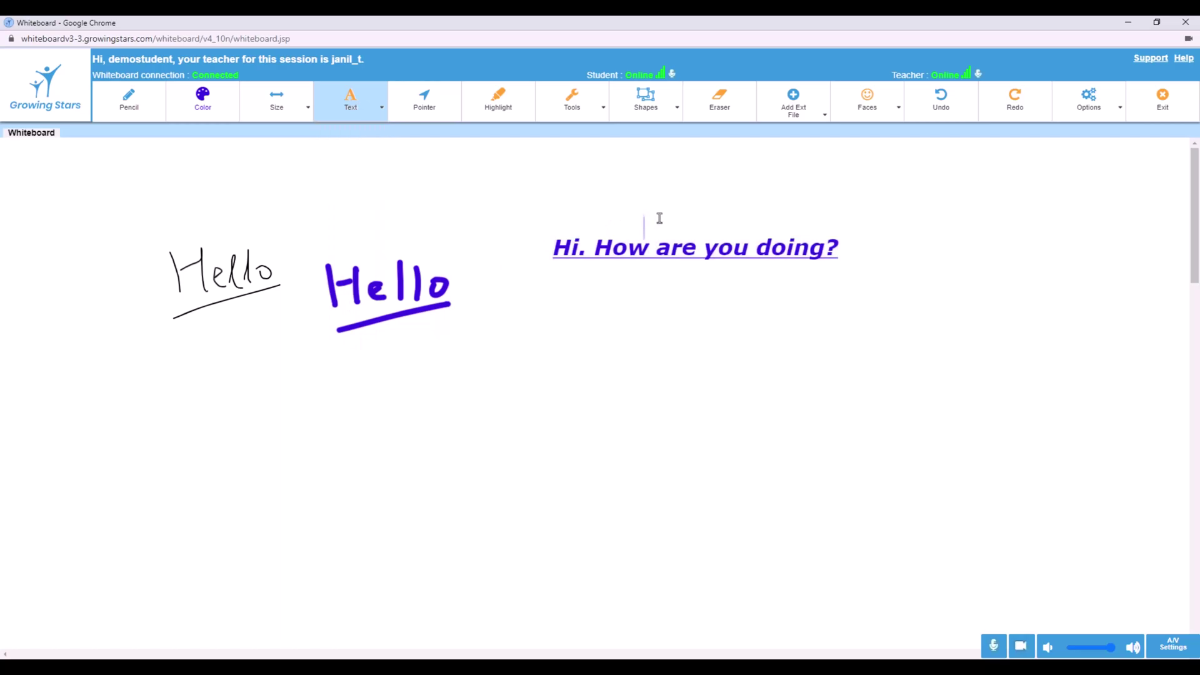
pyautogui.doubleClick(809, 246)
pyautogui.click(837, 246)
pyautogui.press('BackSpace')
pyautogui.press('BackSpace')
pyautogui.press('BackSpace')
pyautogui.press('BackSpace')
pyautogui.press('BackSpace')
pyautogui.press('BackSpace')
pyautogui.press('BackSpace')
pyautogui.press('BackSpace')
pyautogui.press('BackSpace')
pyautogui.press('BackSpace')
pyautogui.press('BackSpace')
pyautogui.press('BackSpace')
pyautogui.press('BackSpace')
pyautogui.press('BackSpace')
pyautogui.press('BackSpace')
pyautogui.press('BackSpace')
pyautogui.press('BackSpace')
pyautogui.press('BackSpace')
pyautogui.press('BackSpace')
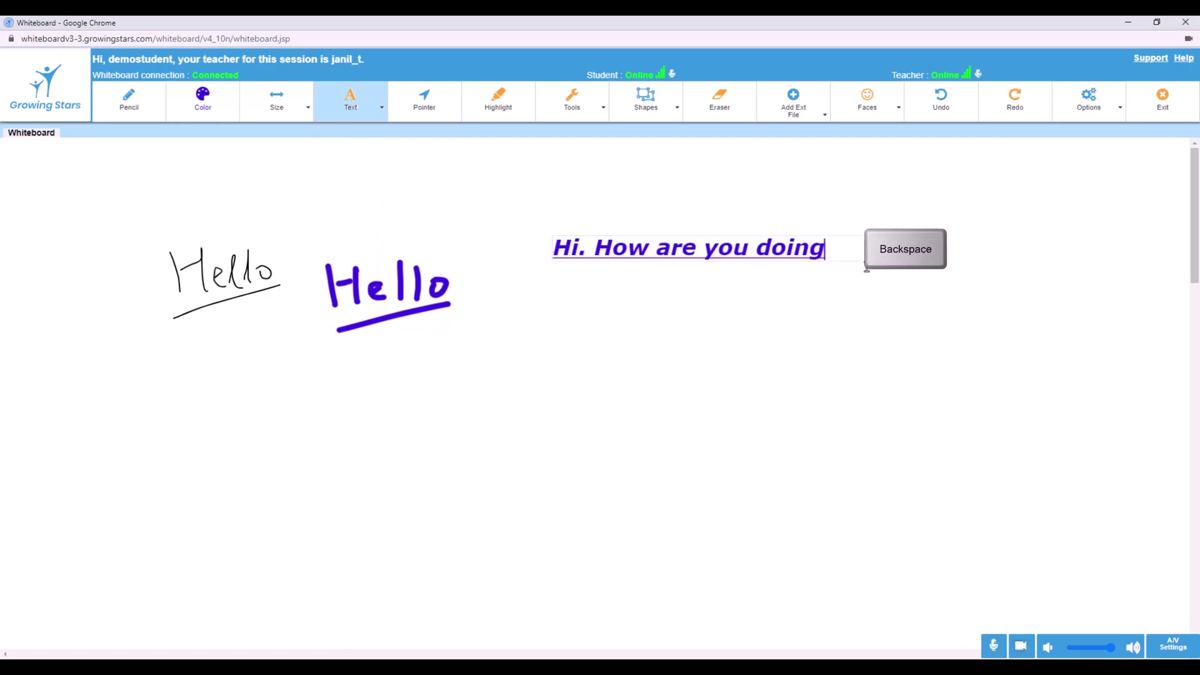
pyautogui.press('BackSpace')
pyautogui.press('BackSpace')
pyautogui.press('BackSpace')
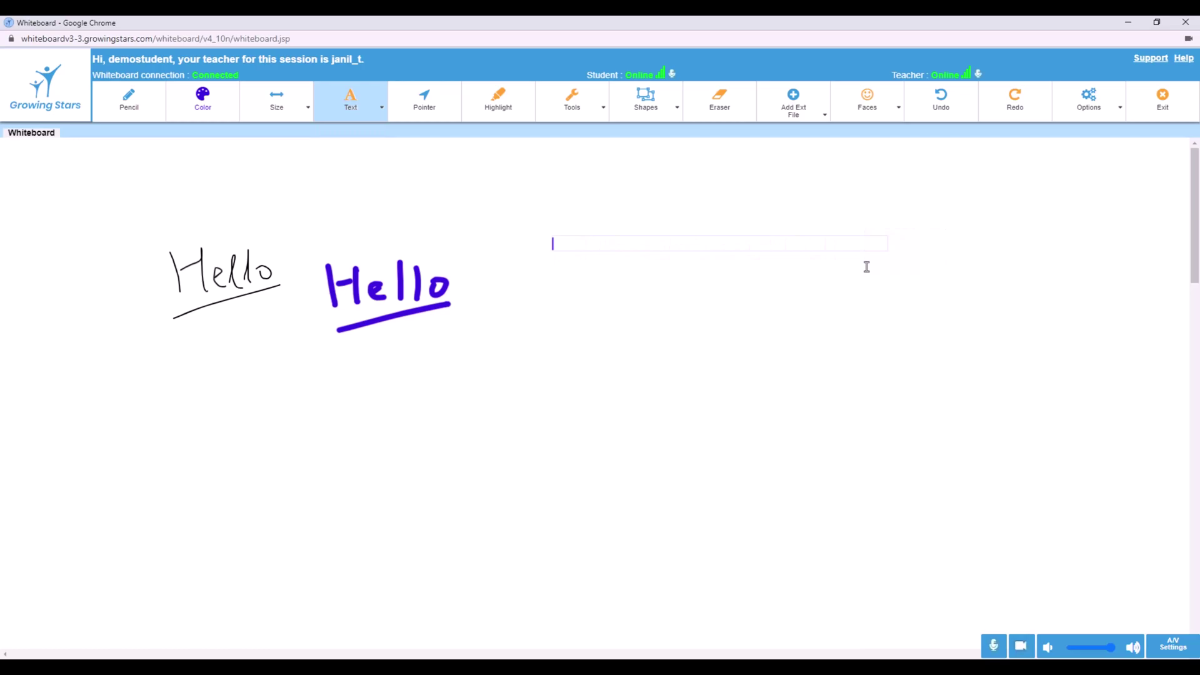
pyautogui.click(532, 269)
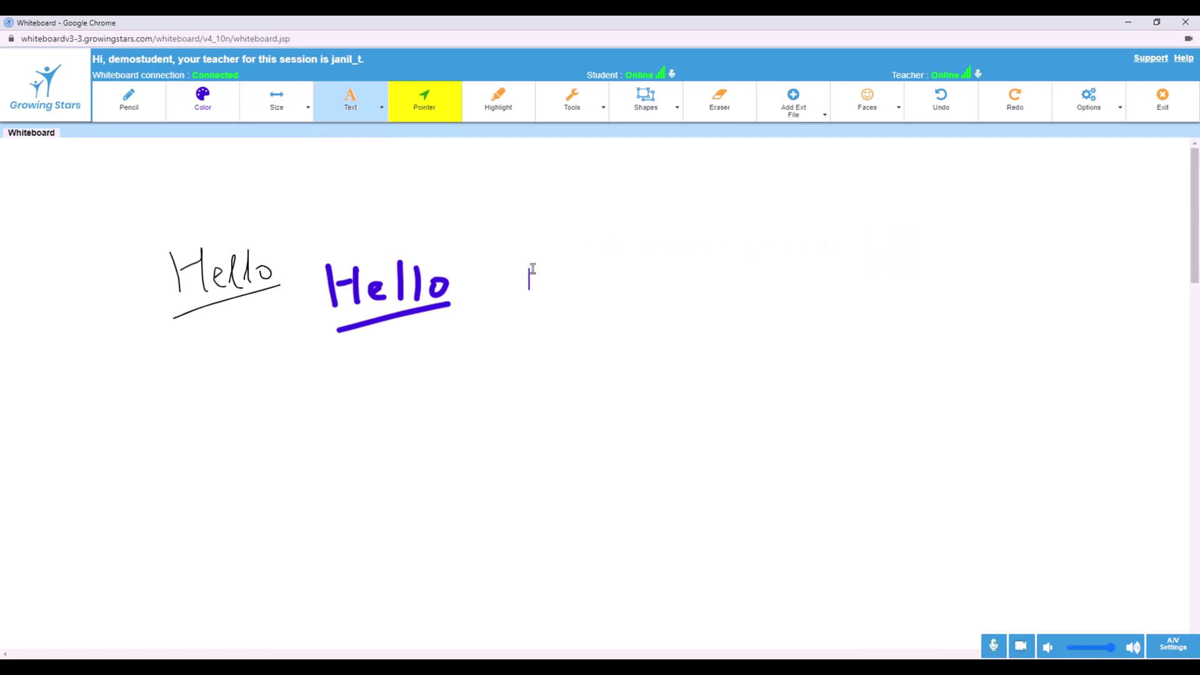
pyautogui.click(445, 102)
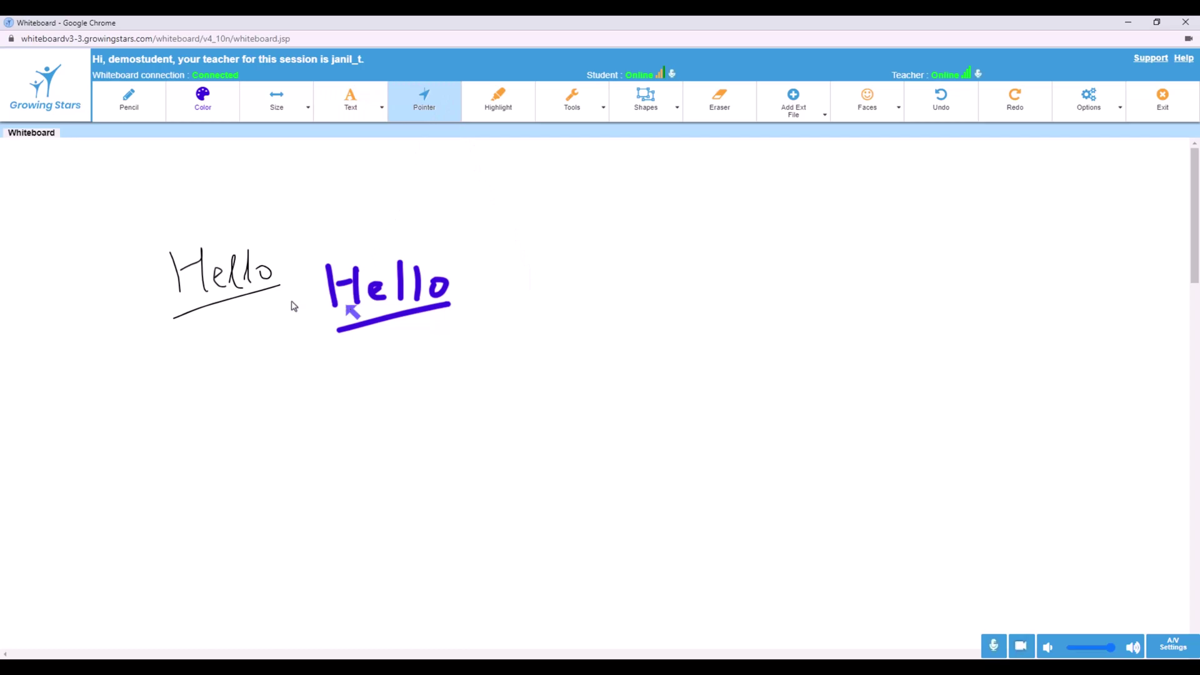
pyautogui.click(191, 298)
pyautogui.click(147, 108)
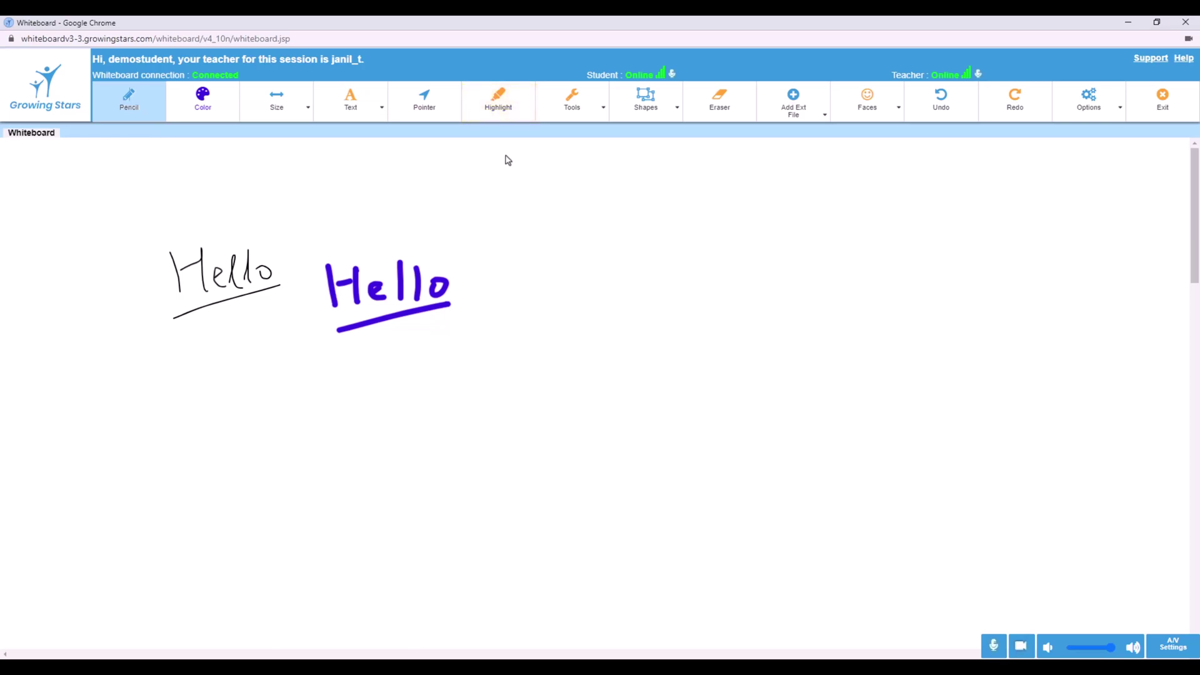
# Highlight the black Hello and the blue-violet Hello in purple
pyautogui.click(523, 110)
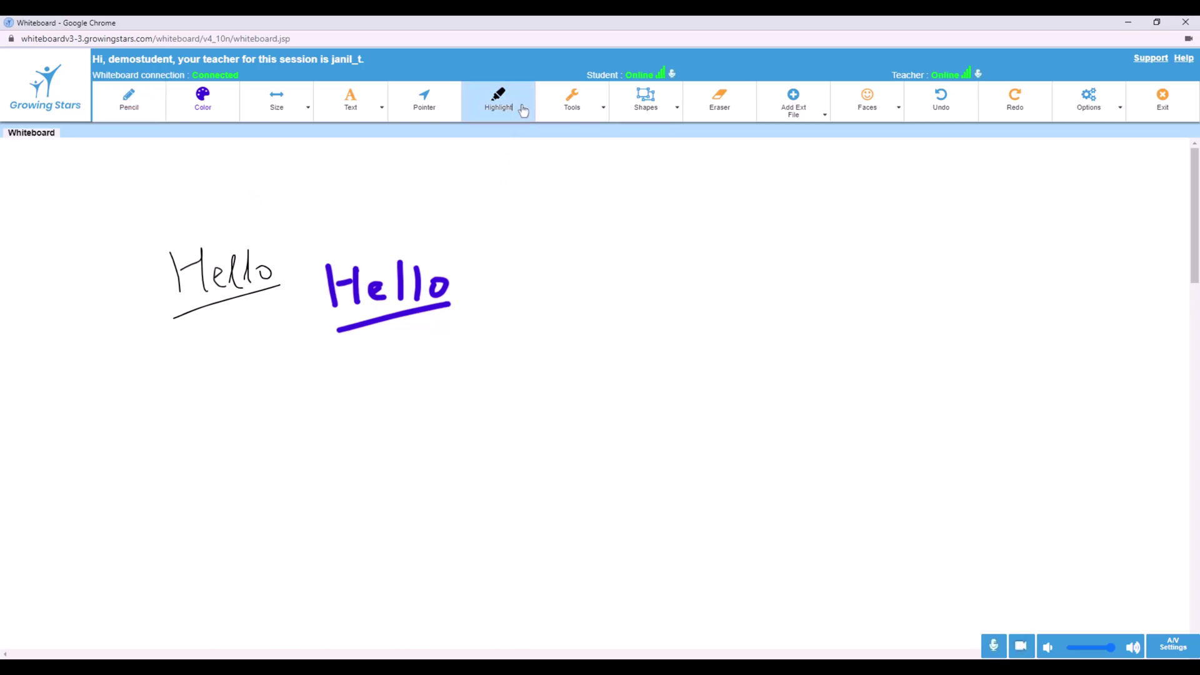
pyautogui.moveTo(163, 284); pyautogui.dragTo(302, 278)
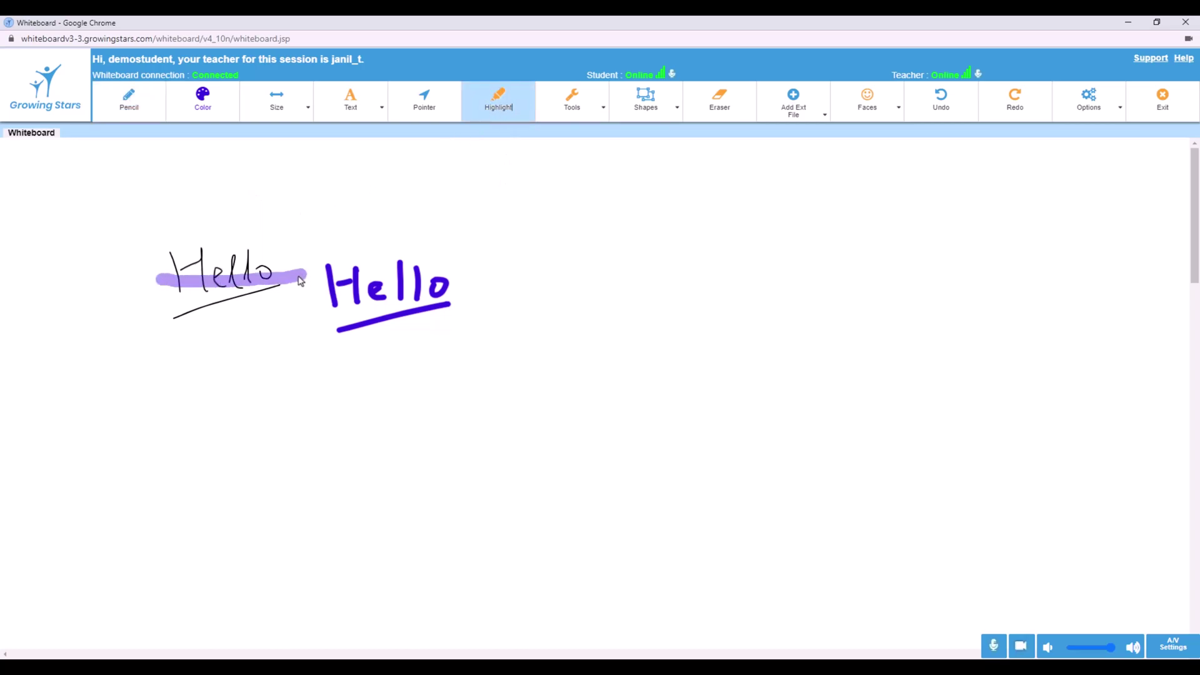
pyautogui.press('shift')
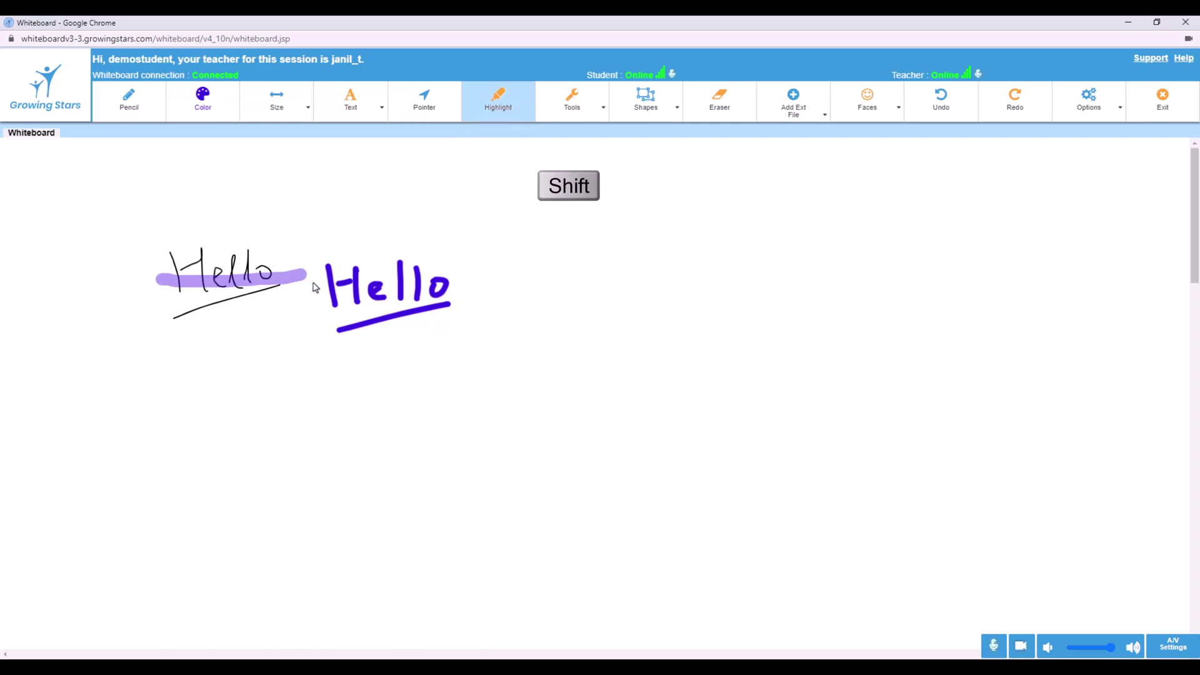
pyautogui.moveTo(315, 288); pyautogui.dragTo(490, 286)
# Draw a straight purple highlight bar with a straight yellow bar beneath it
pyautogui.moveTo(486, 227); pyautogui.dragTo(659, 227)
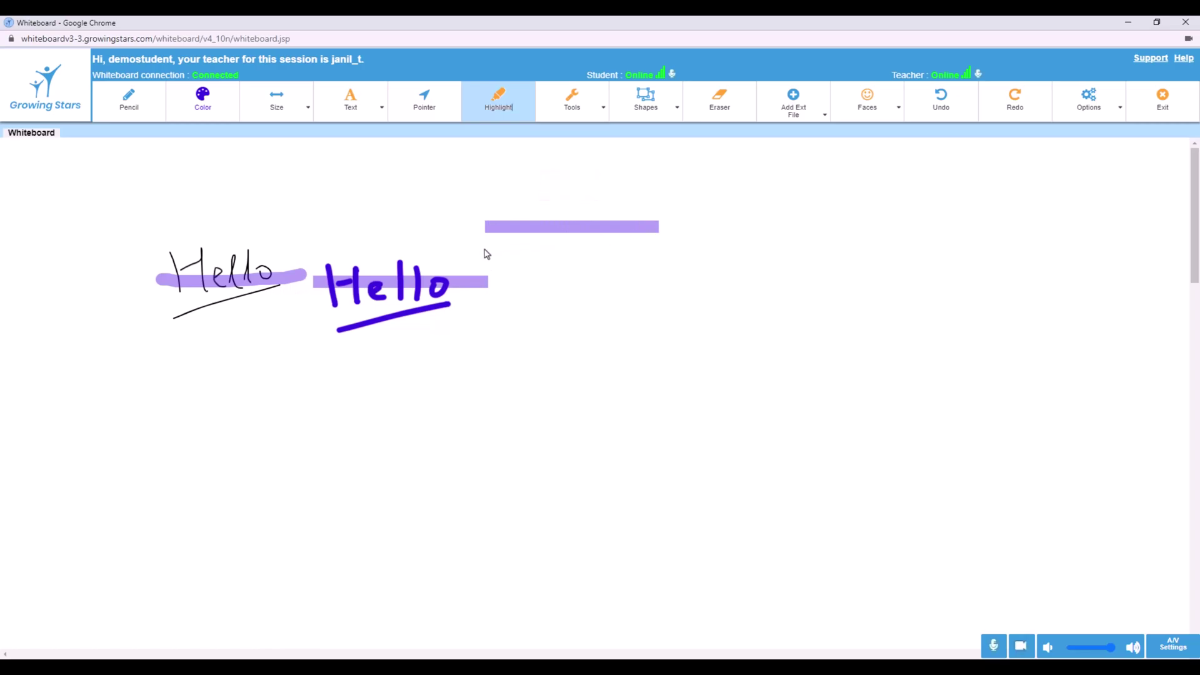
pyautogui.hotkey('ctrl', 'shift')
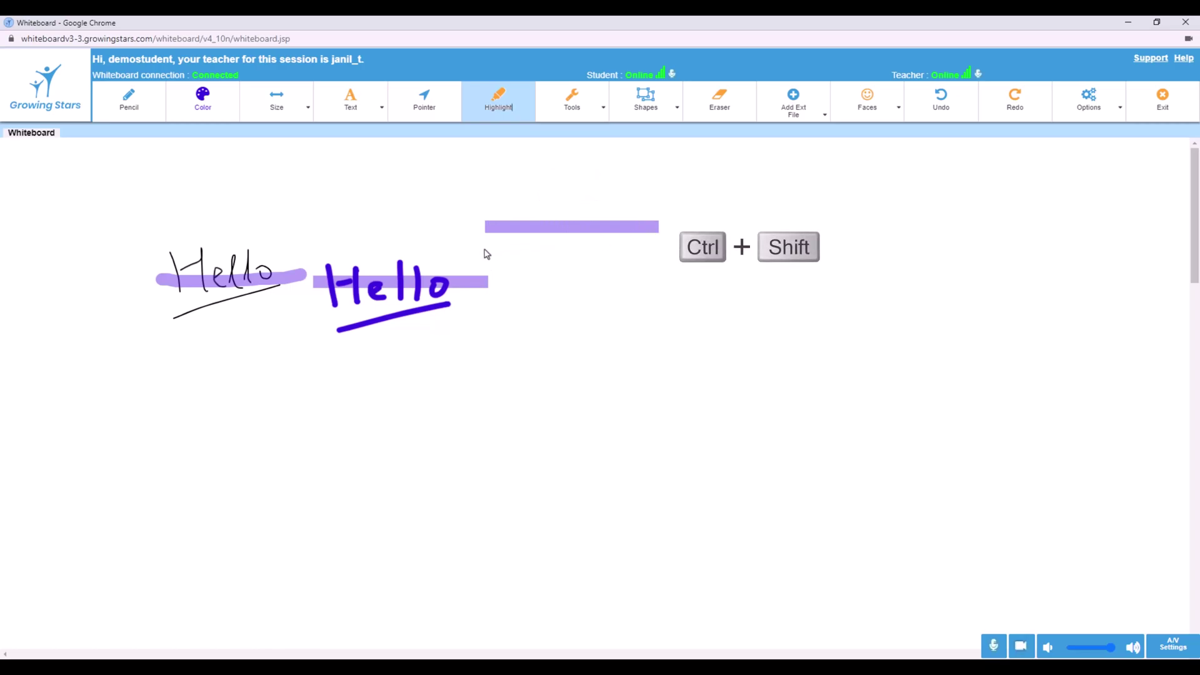
pyautogui.moveTo(498, 249); pyautogui.dragTo(659, 249)
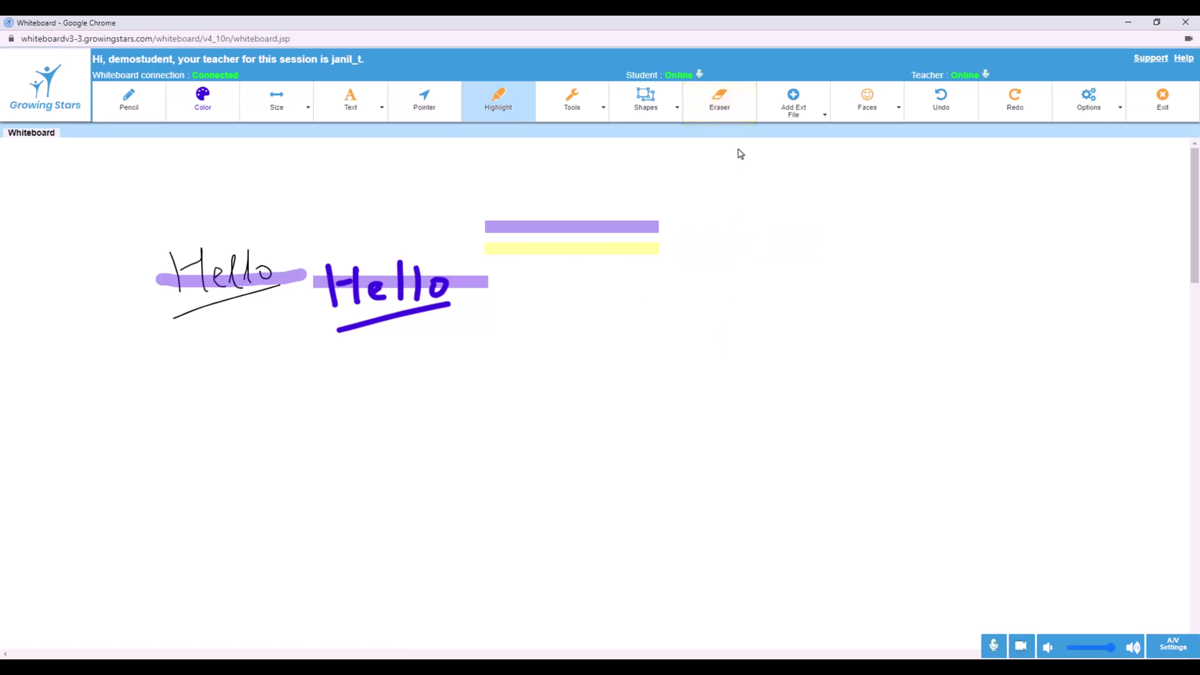
# Erase the handwritten Hellos, their underlines and the highlight marks
pyautogui.click(725, 103)
pyautogui.moveTo(532, 200)
pyautogui.mouseDown()
pyautogui.moveTo(509, 204)
pyautogui.moveTo(544, 271)
pyautogui.moveTo(656, 207)
pyautogui.moveTo(644, 205)
pyautogui.mouseUp()
pyautogui.moveTo(169, 238)
pyautogui.mouseDown()
pyautogui.moveTo(174, 362)
pyautogui.moveTo(309, 286)
pyautogui.moveTo(292, 242)
pyautogui.moveTo(275, 305)
pyautogui.moveTo(522, 343)
pyautogui.moveTo(360, 228)
pyautogui.mouseUp()
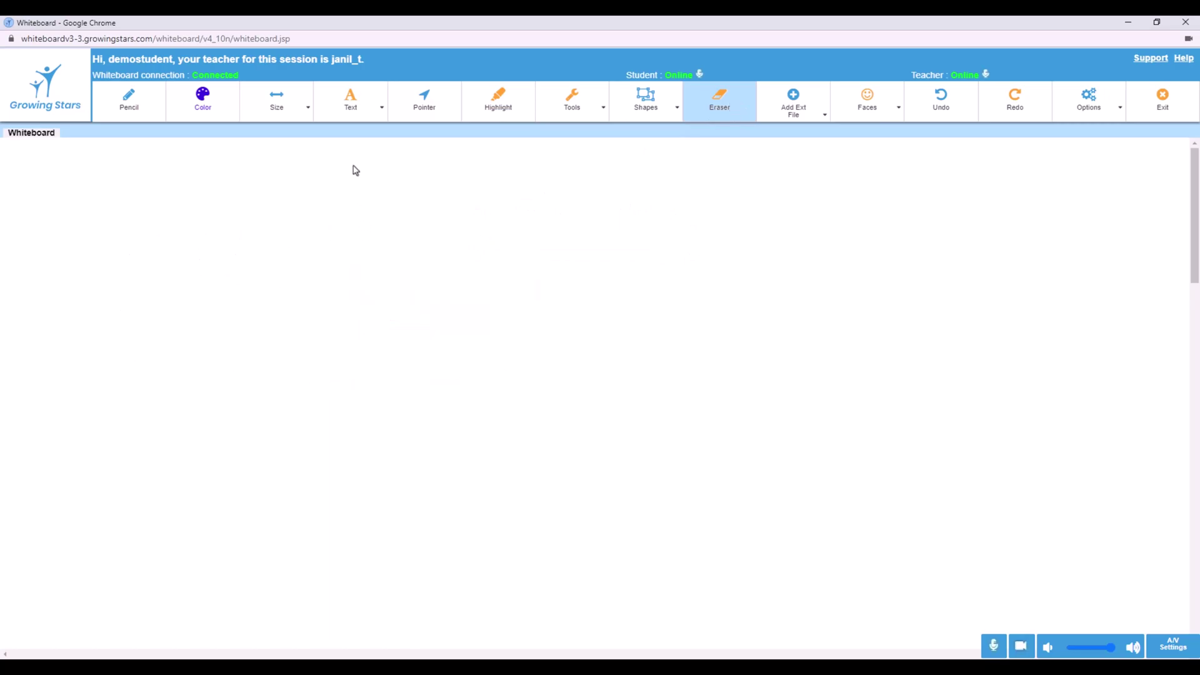
# Add a typed 'Hello' text box, then delete its text with Backspace
pyautogui.click(350, 97)
pyautogui.click(503, 245)
pyautogui.write('Hello')
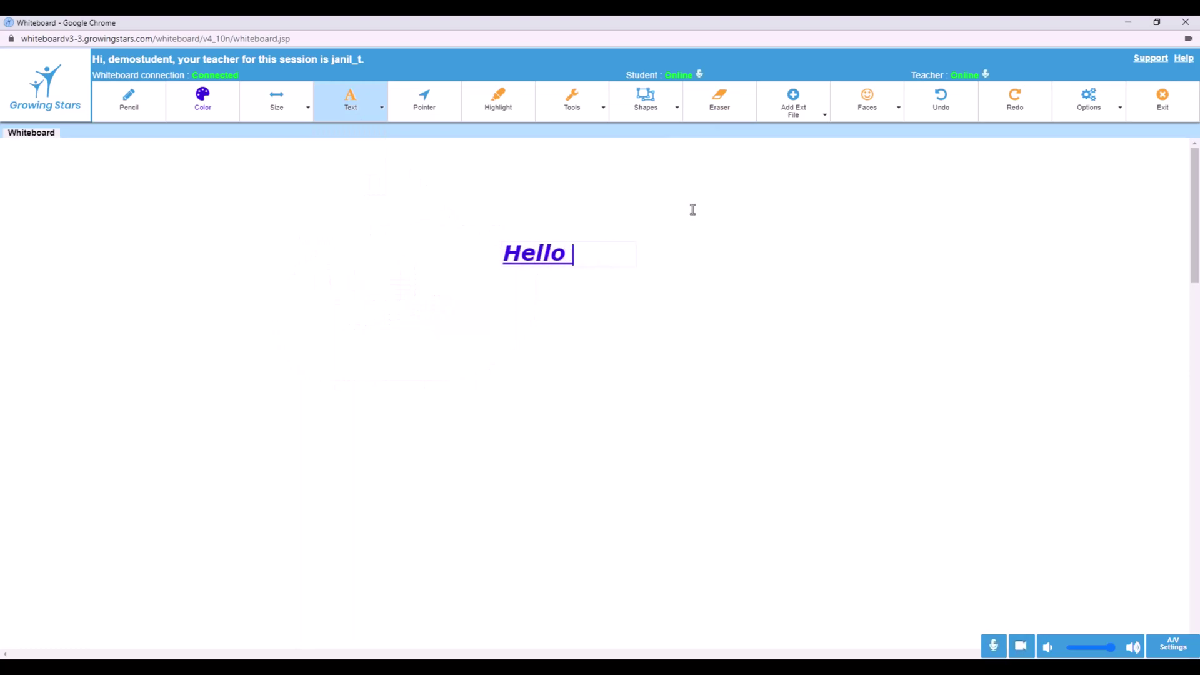
pyautogui.click(719, 102)
pyautogui.moveTo(550, 219)
pyautogui.mouseDown()
pyautogui.moveTo(474, 260)
pyautogui.moveTo(554, 220)
pyautogui.moveTo(545, 225)
pyautogui.moveTo(588, 240)
pyautogui.mouseUp()
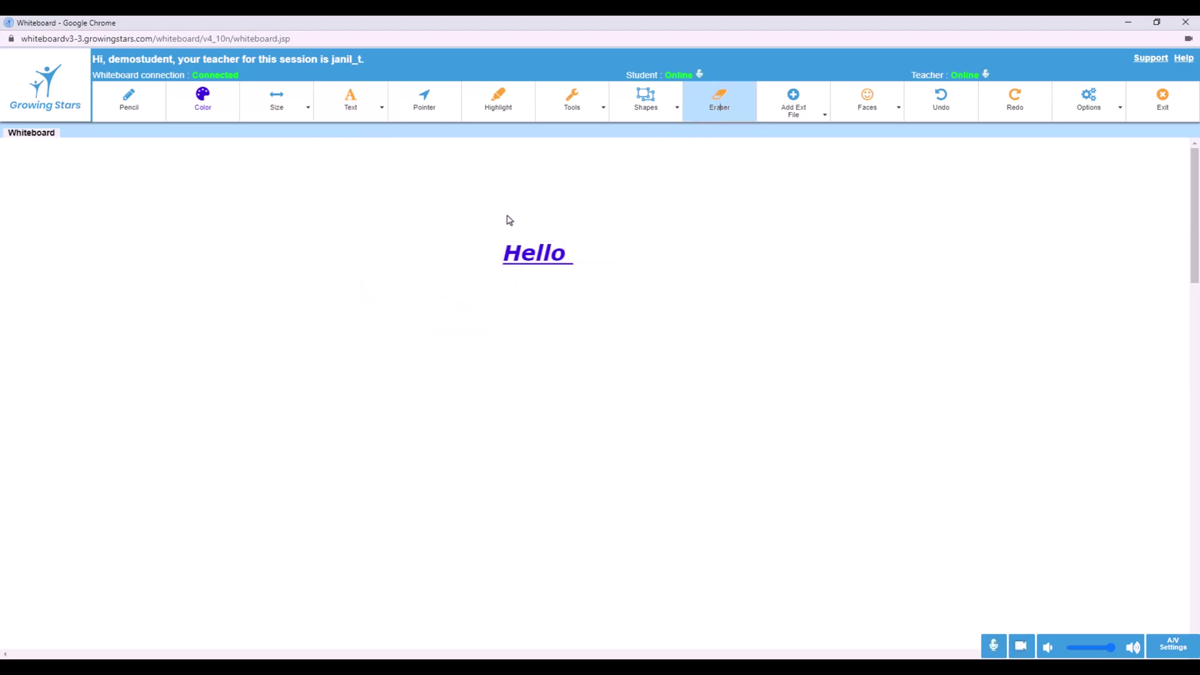
pyautogui.click(355, 111)
pyautogui.click(571, 250)
pyautogui.press('BackSpace')
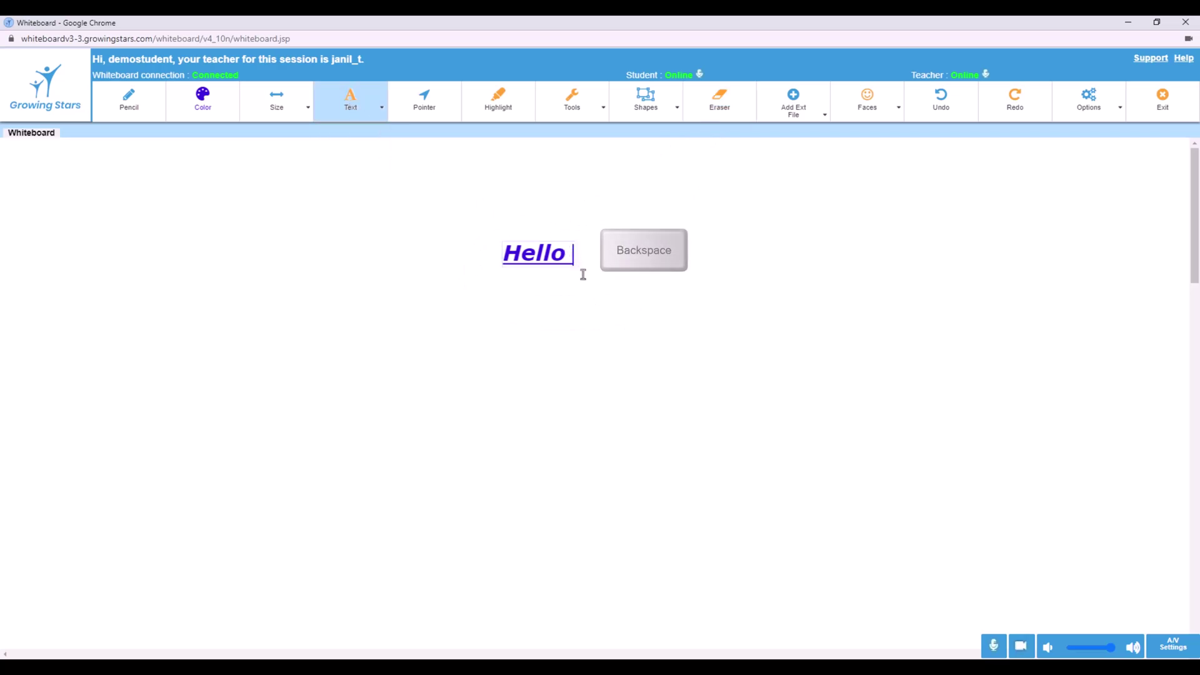
pyautogui.press('BackSpace')
pyautogui.press('BackSpace')
pyautogui.press('BackSpace')
pyautogui.press('BackSpace')
pyautogui.press('BackSpace')
pyautogui.press('BackSpace')
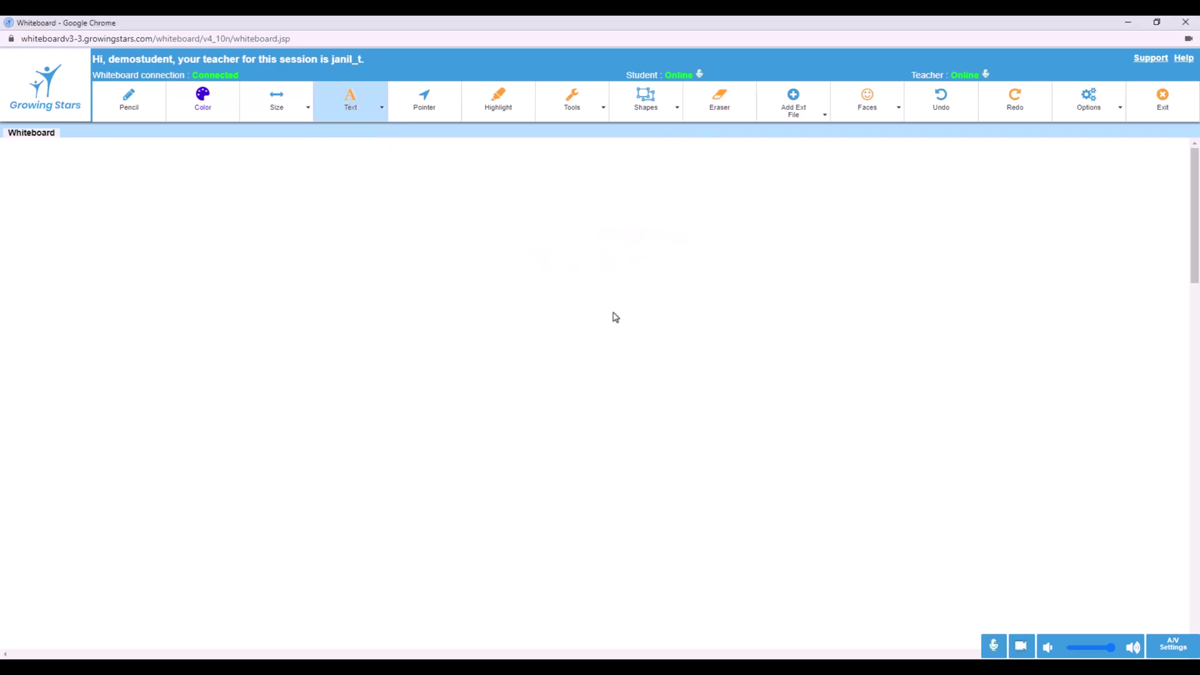
# Draw a purple circle and a long thin diagonal line
pyautogui.click(677, 111)
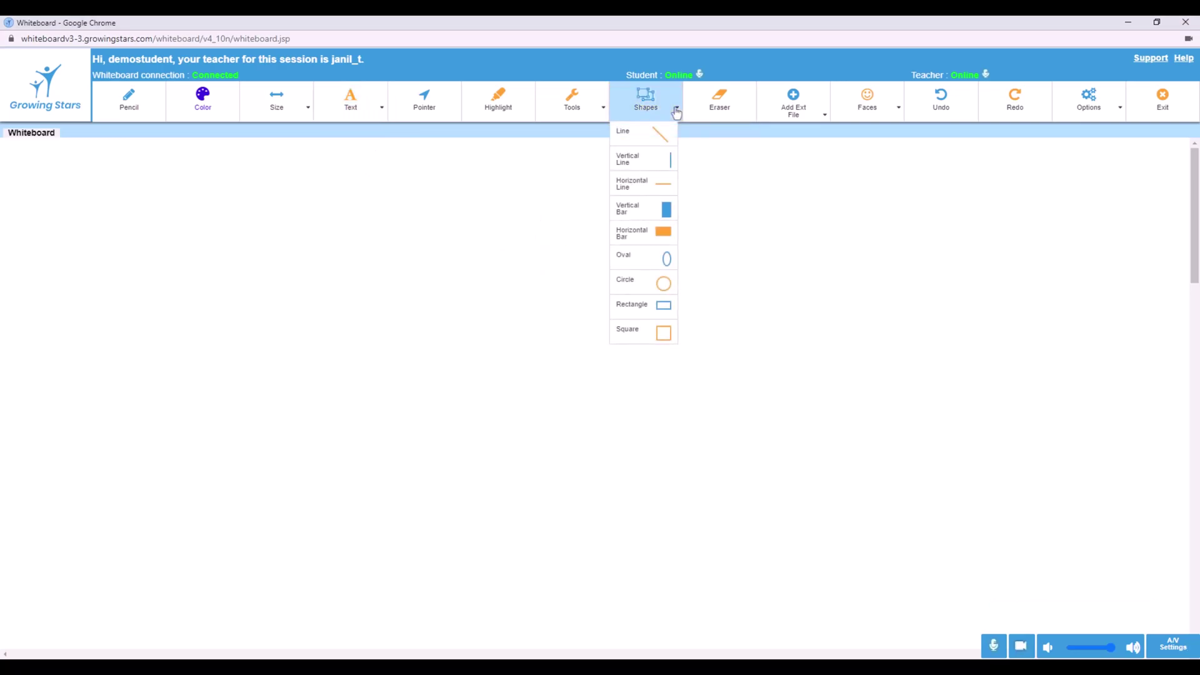
pyautogui.click(651, 280)
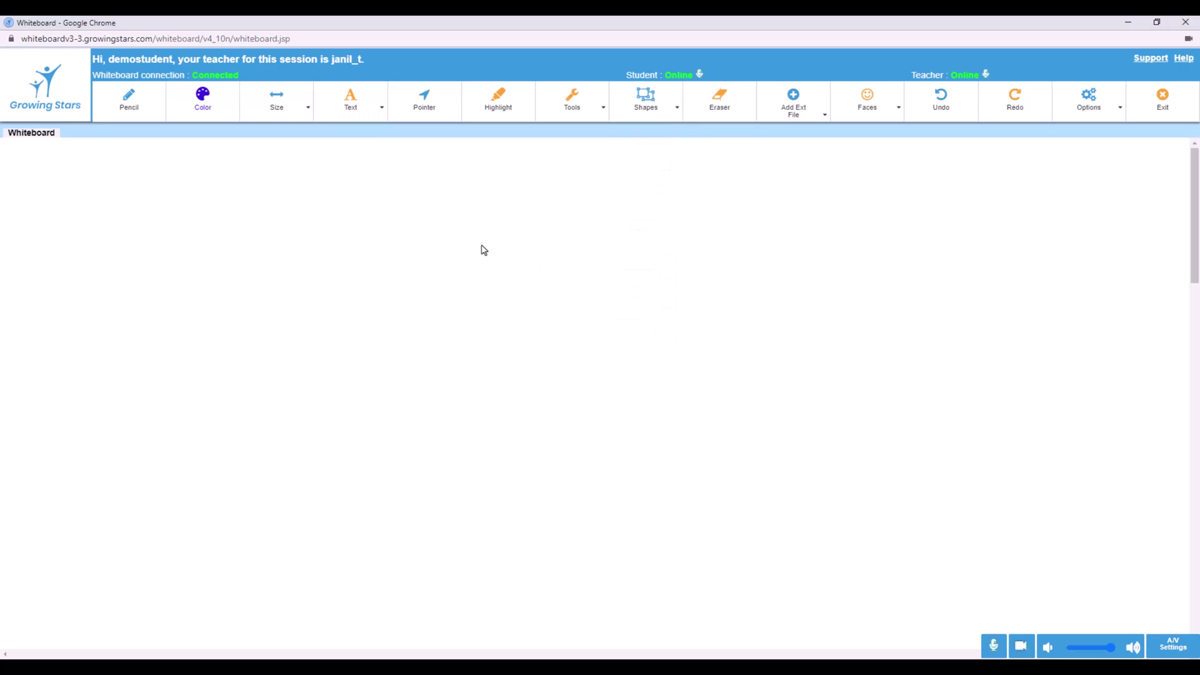
pyautogui.moveTo(330, 209); pyautogui.dragTo(371, 243)
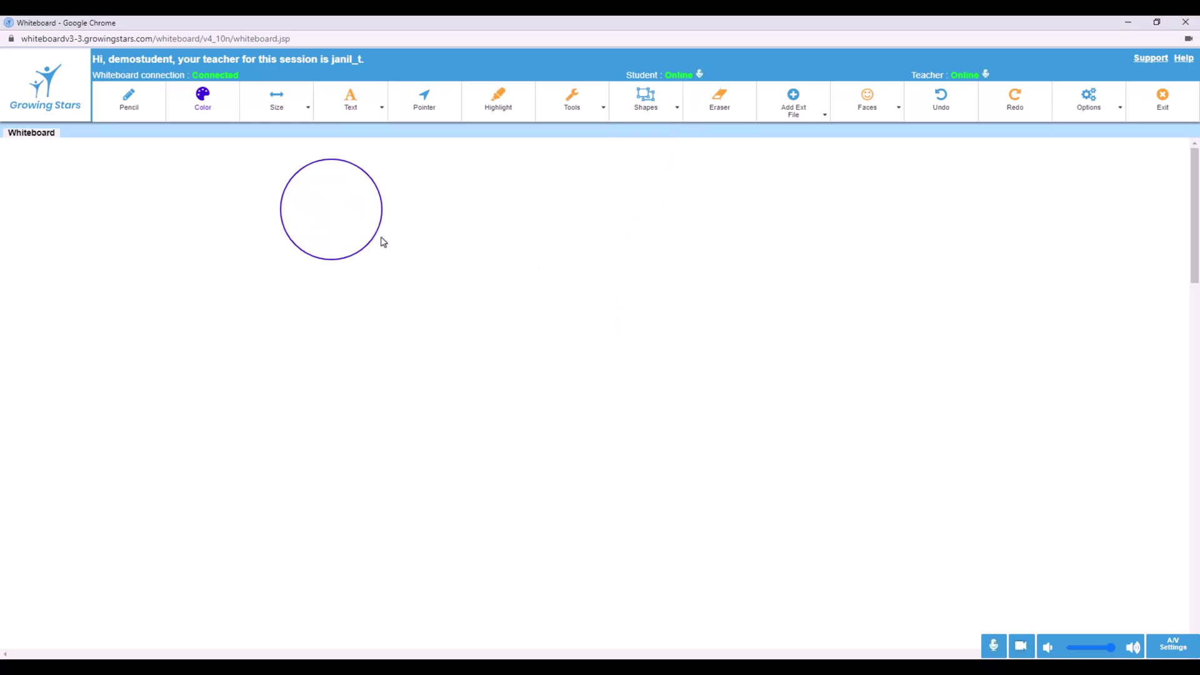
pyautogui.click(677, 108)
pyautogui.click(472, 156)
pyautogui.moveTo(481, 169); pyautogui.dragTo(543, 270)
# With a thicker stroke, draw a short diagonal line and a rectangle beside it
pyautogui.click(276, 100)
pyautogui.click(281, 152)
pyautogui.moveTo(388, 154); pyautogui.dragTo(459, 262)
pyautogui.click(646, 99)
pyautogui.click(631, 305)
pyautogui.moveTo(580, 228); pyautogui.dragTo(738, 329)
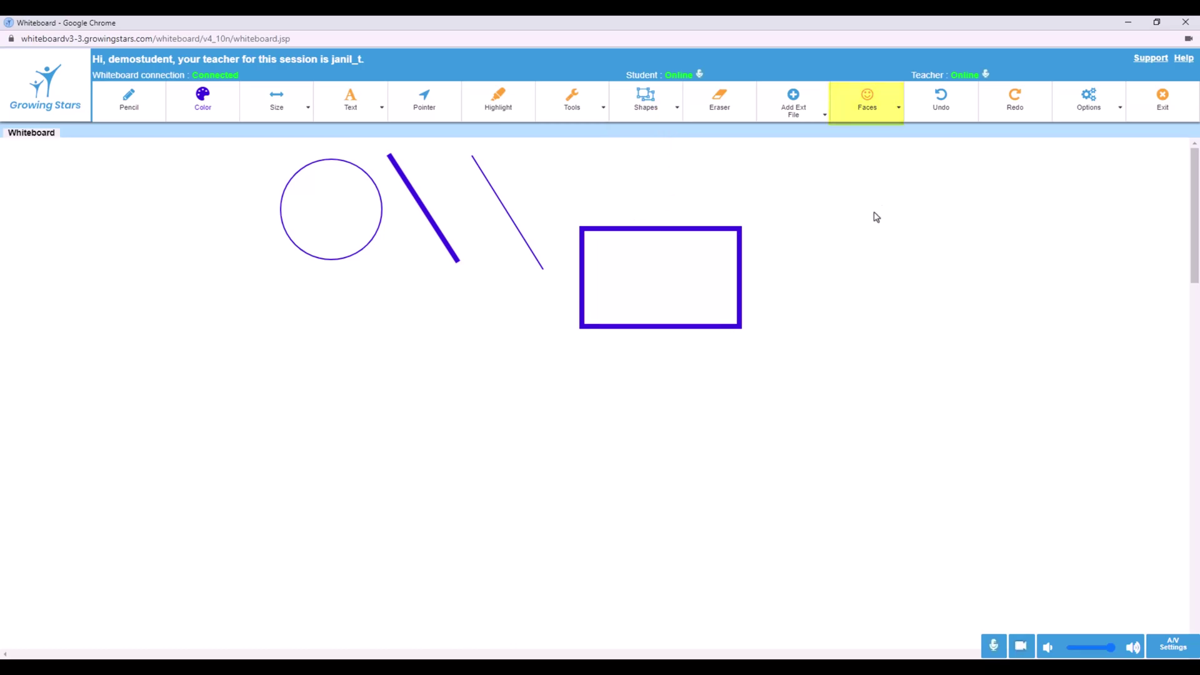
# Stamp five Excellent faces on the left side of the whiteboard
pyautogui.click(896, 109)
pyautogui.click(865, 160)
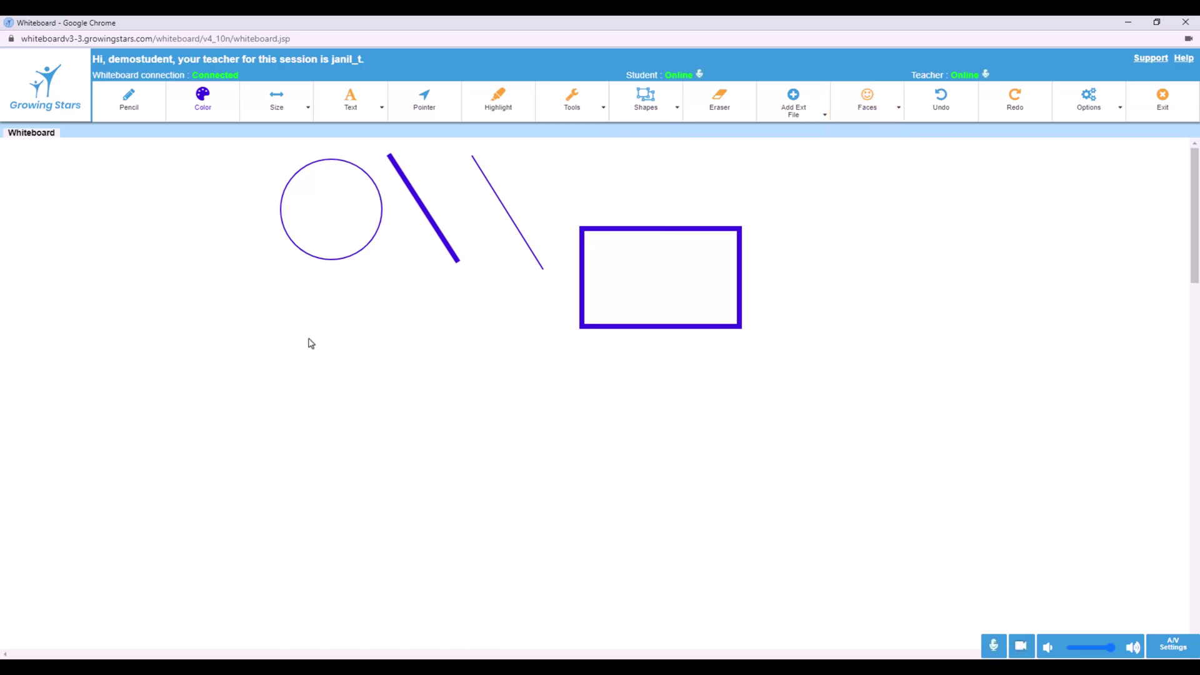
pyautogui.click(279, 332)
pyautogui.click(207, 358)
pyautogui.click(108, 314)
pyautogui.click(166, 252)
pyautogui.click(138, 401)
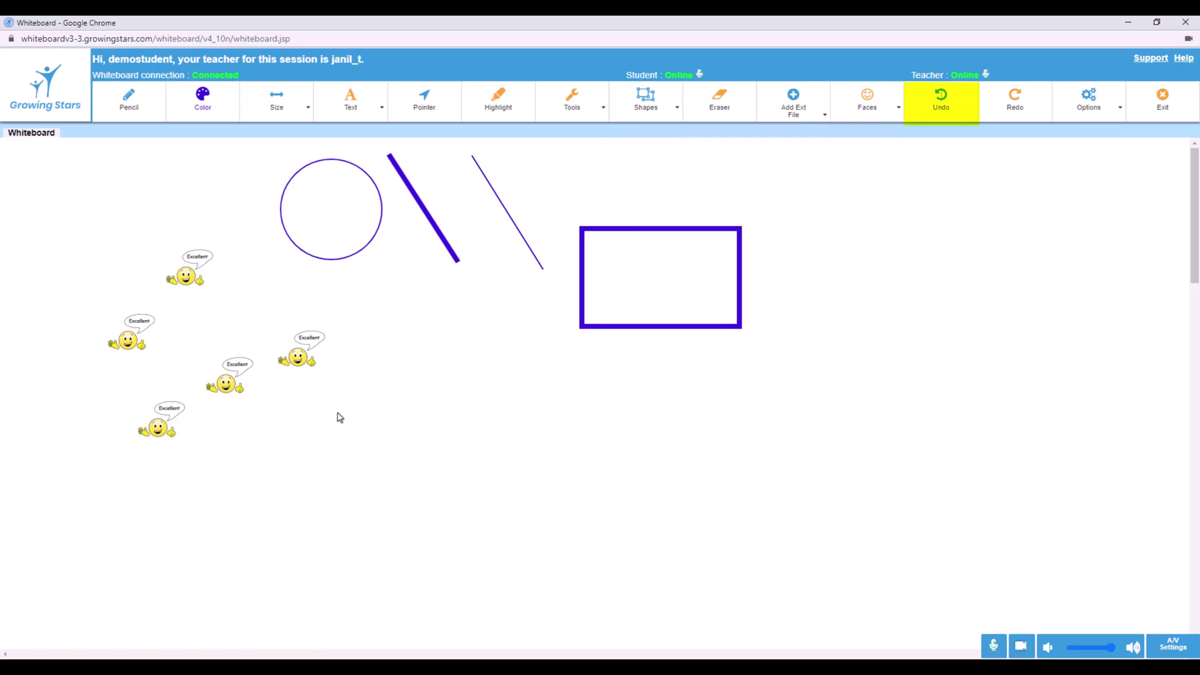
# Undo all five face stamps, then redo them all
pyautogui.click(942, 111)
pyautogui.click(942, 112)
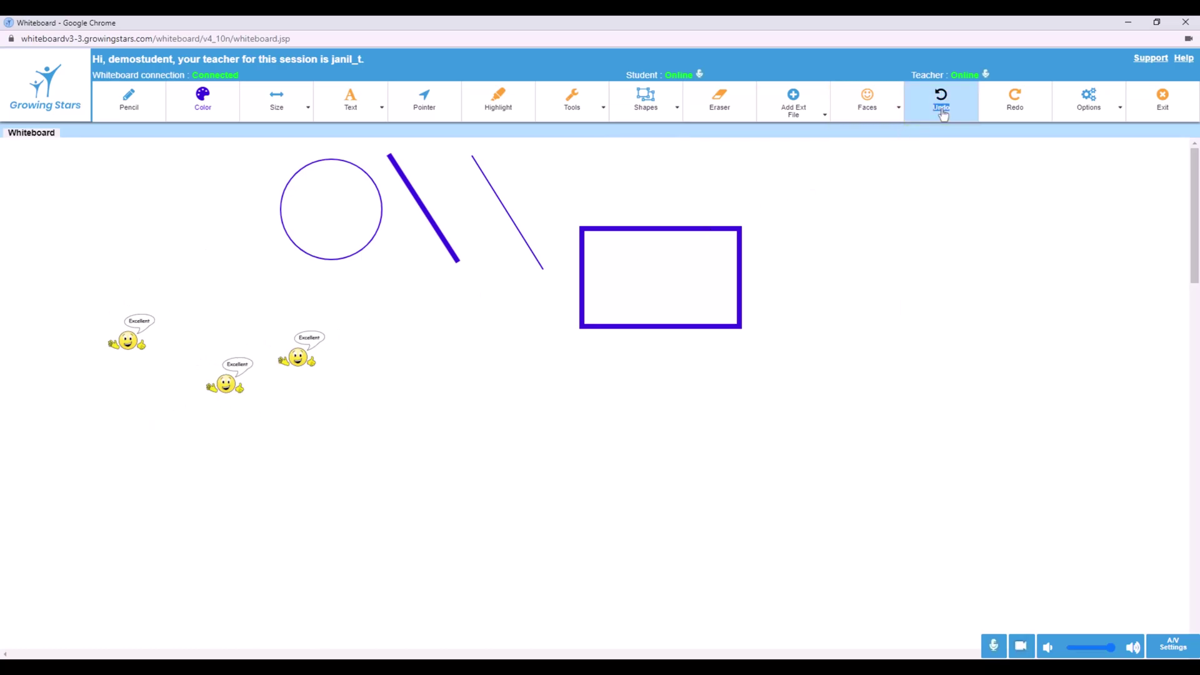
pyautogui.click(943, 114)
pyautogui.click(943, 115)
pyautogui.click(943, 115)
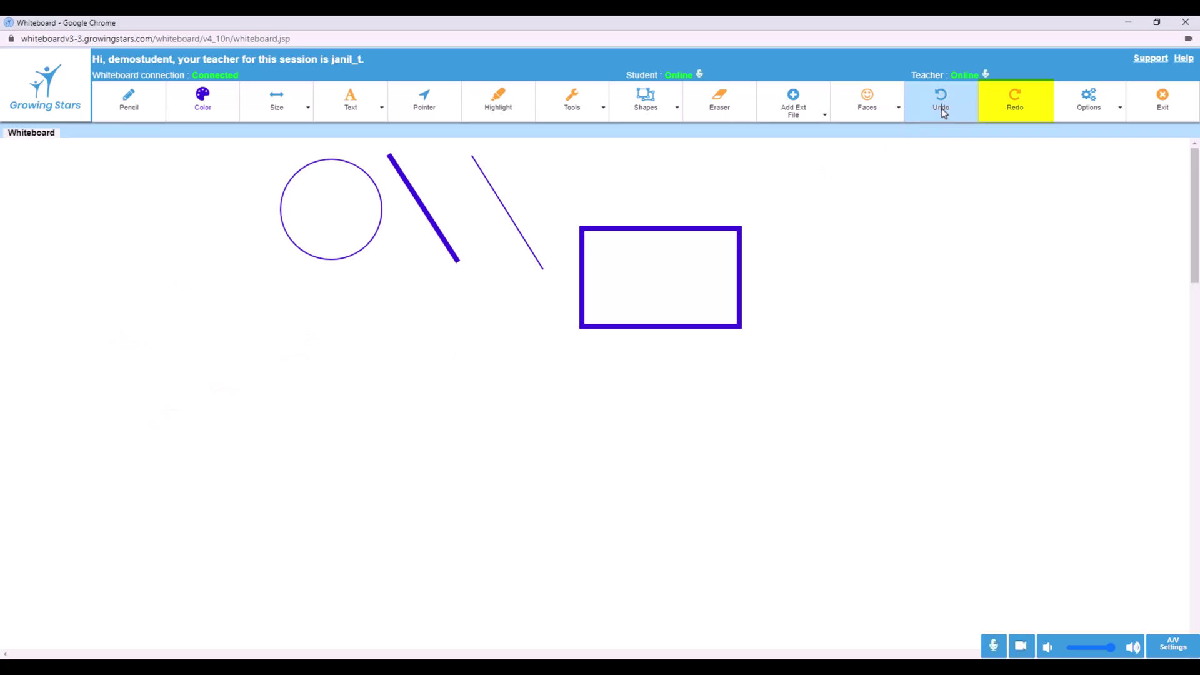
pyautogui.click(1024, 108)
pyautogui.click(1025, 107)
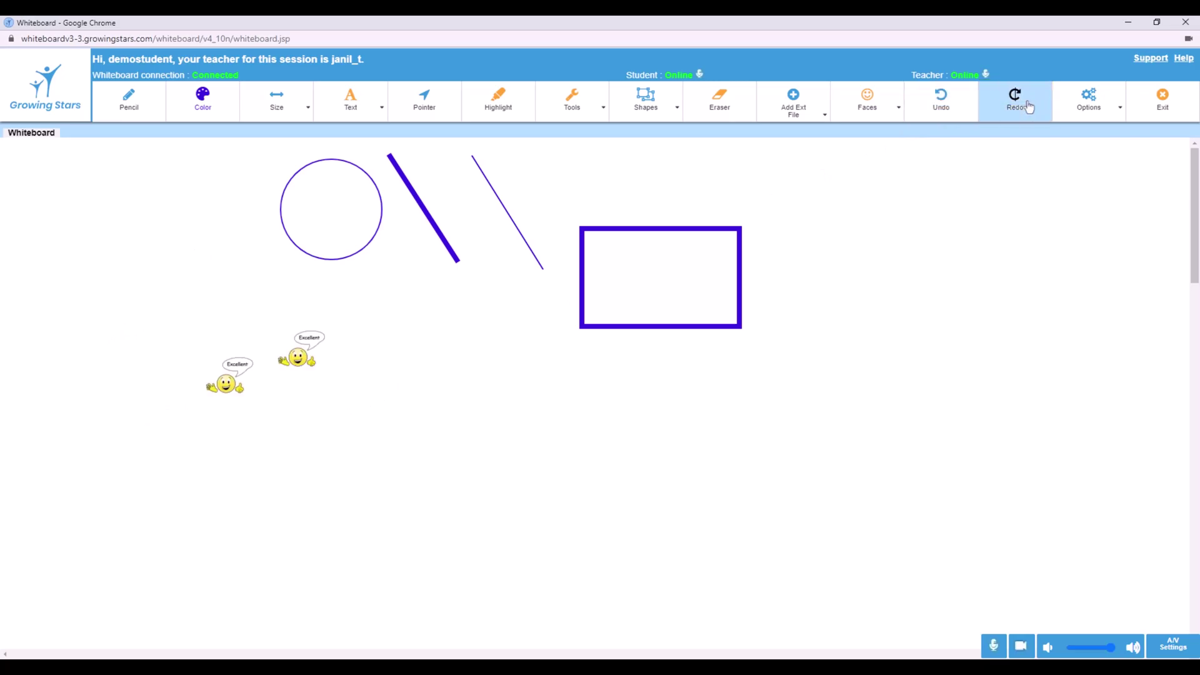
pyautogui.click(1027, 107)
pyautogui.click(1028, 108)
pyautogui.click(1029, 107)
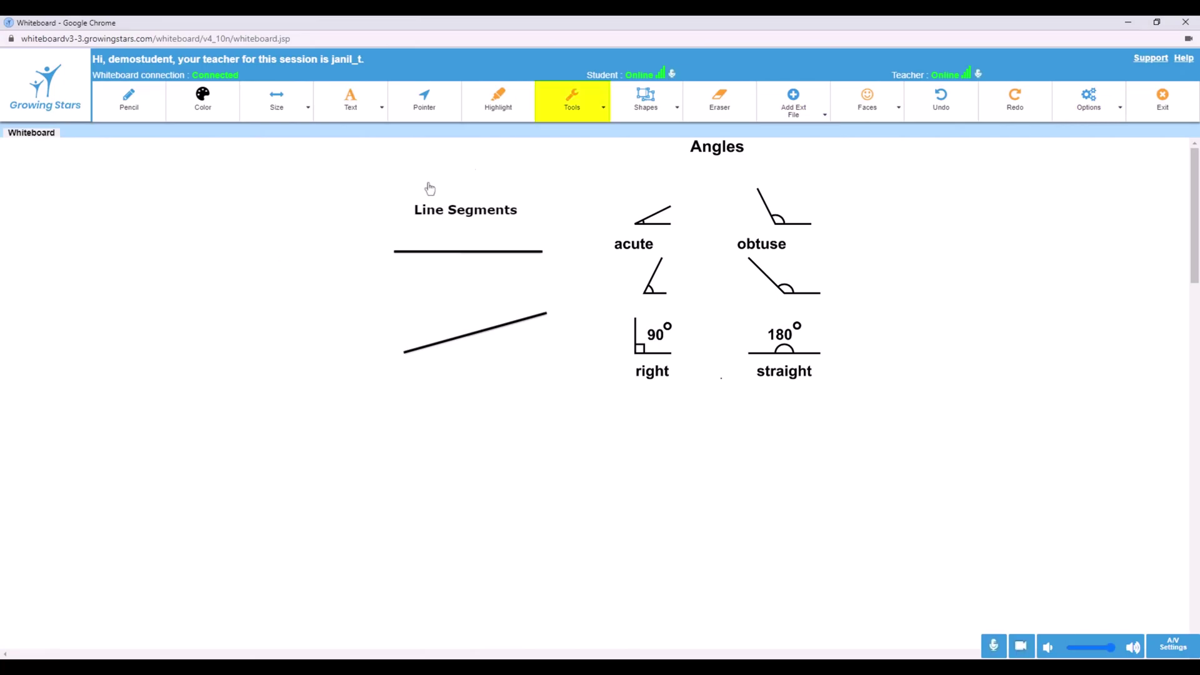
# Add a 5×5 graph sheet at the top left of the whiteboard
pyautogui.click(603, 110)
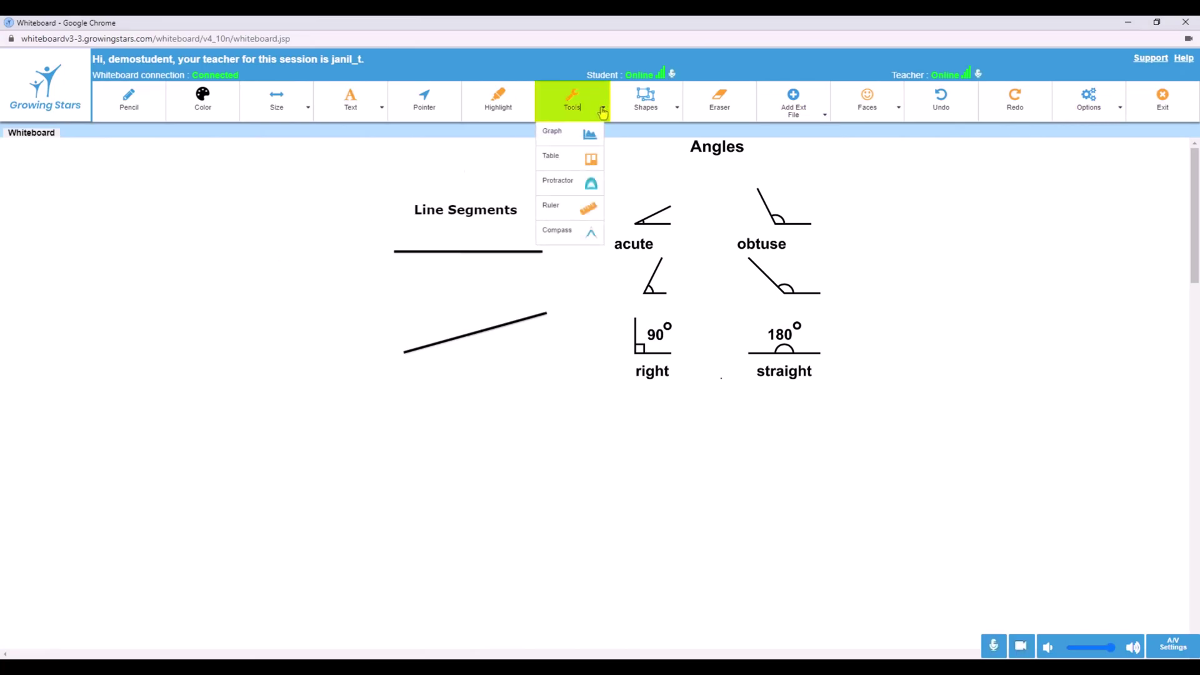
pyautogui.click(554, 133)
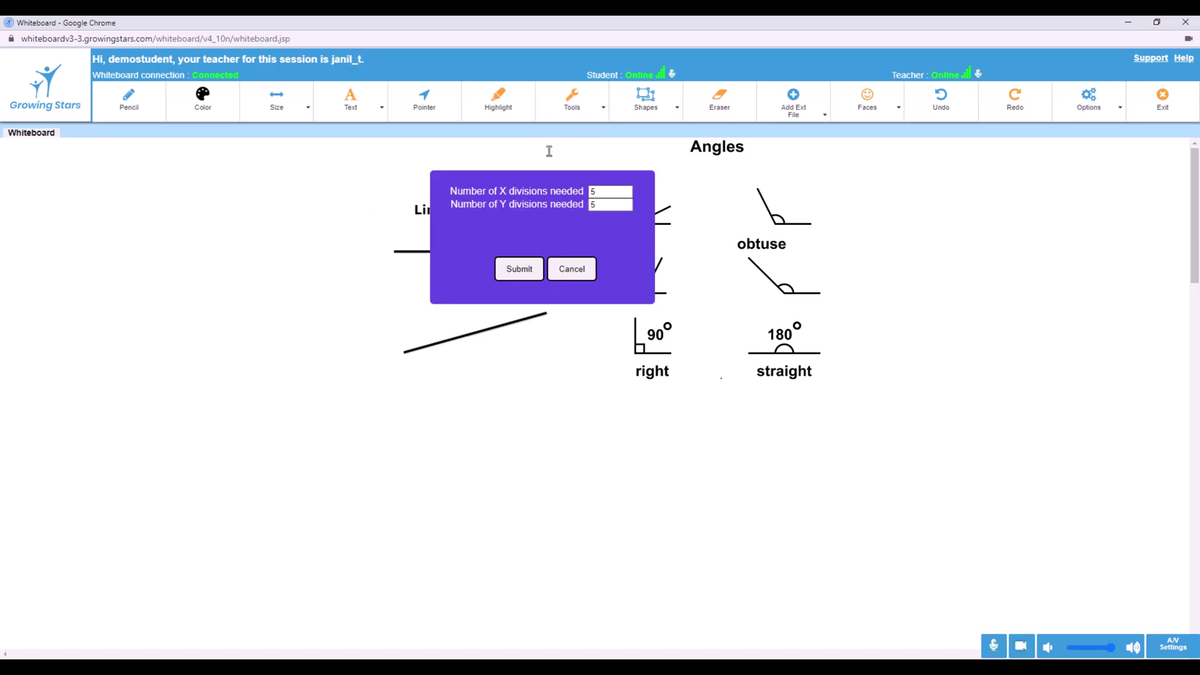
pyautogui.click(518, 274)
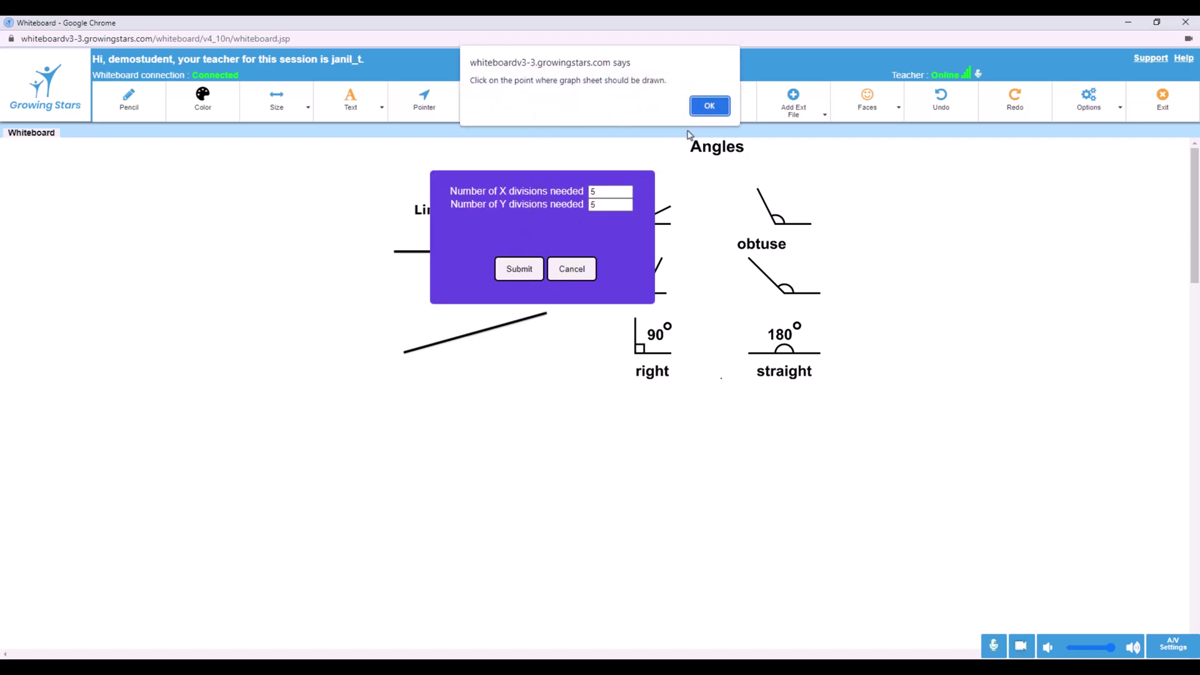
pyautogui.click(719, 108)
pyautogui.click(9, 157)
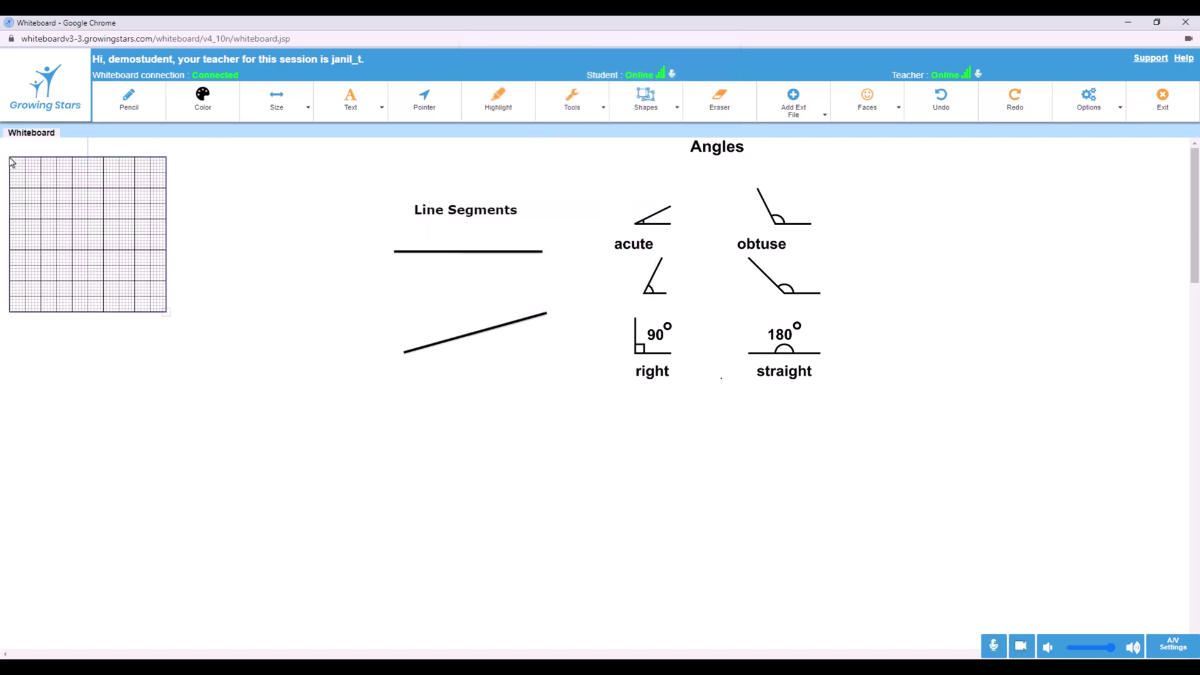
# Add a 5×5 table below the graph sheet
pyautogui.click(588, 114)
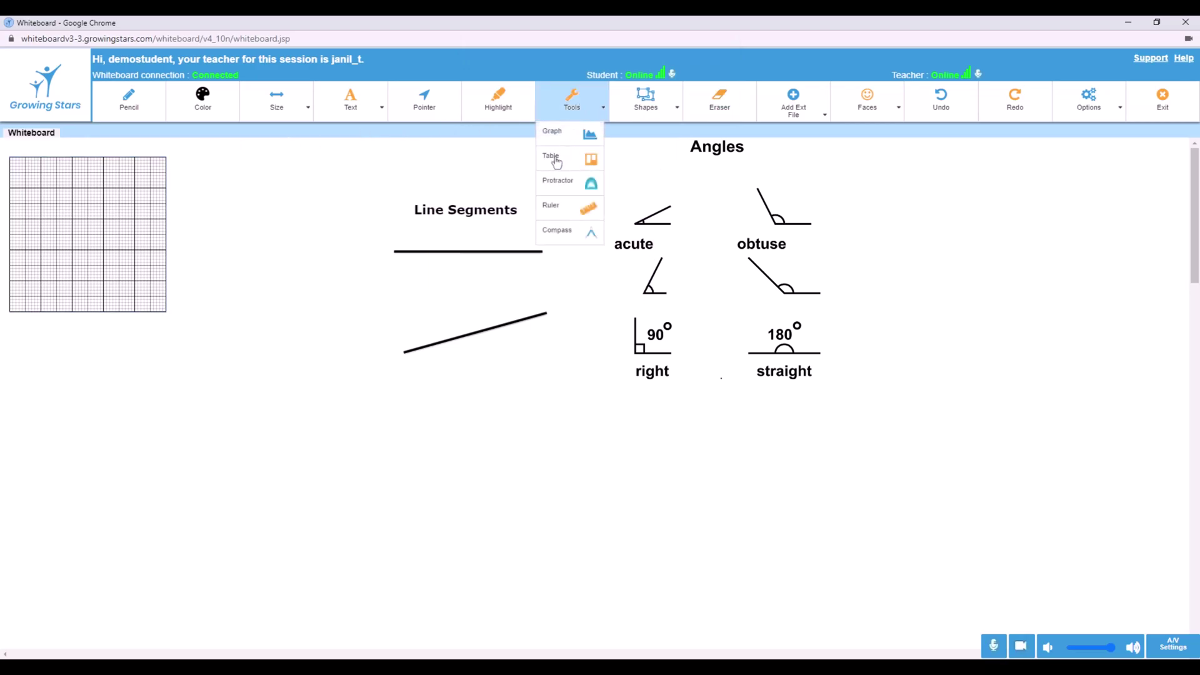
pyautogui.click(556, 162)
pyautogui.click(527, 274)
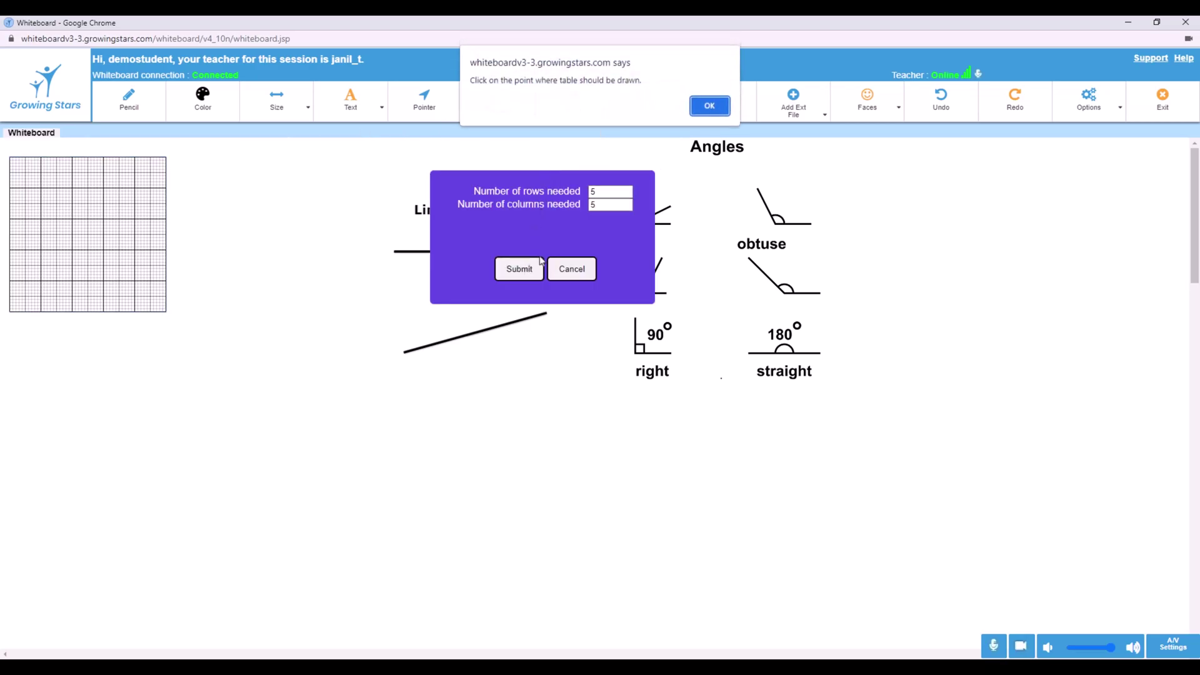
pyautogui.click(712, 106)
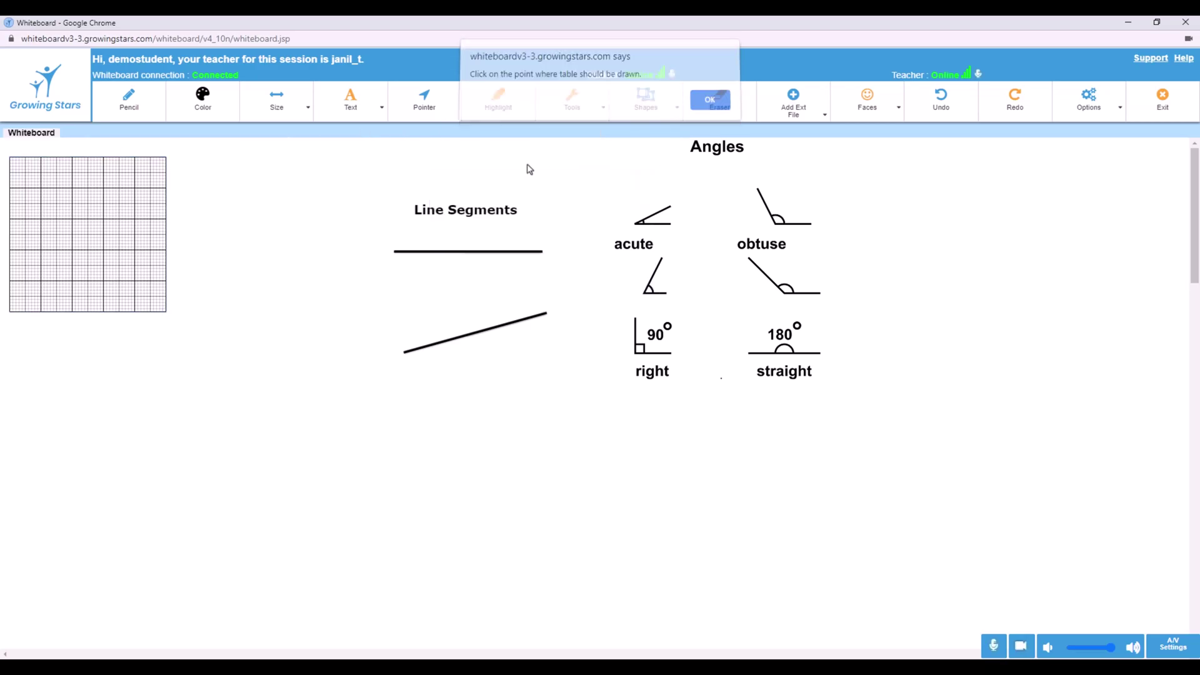
pyautogui.click(10, 335)
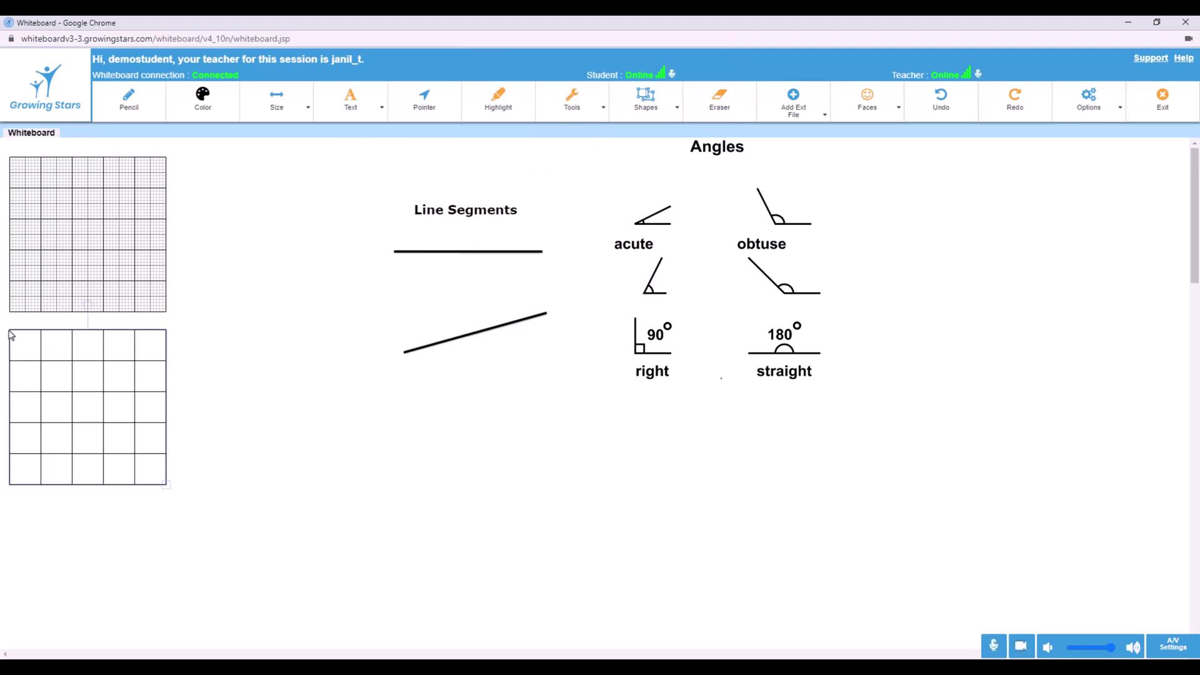
pyautogui.click(583, 113)
# Place the ruler below the line segments and tilt it to a slant
pyautogui.click(553, 206)
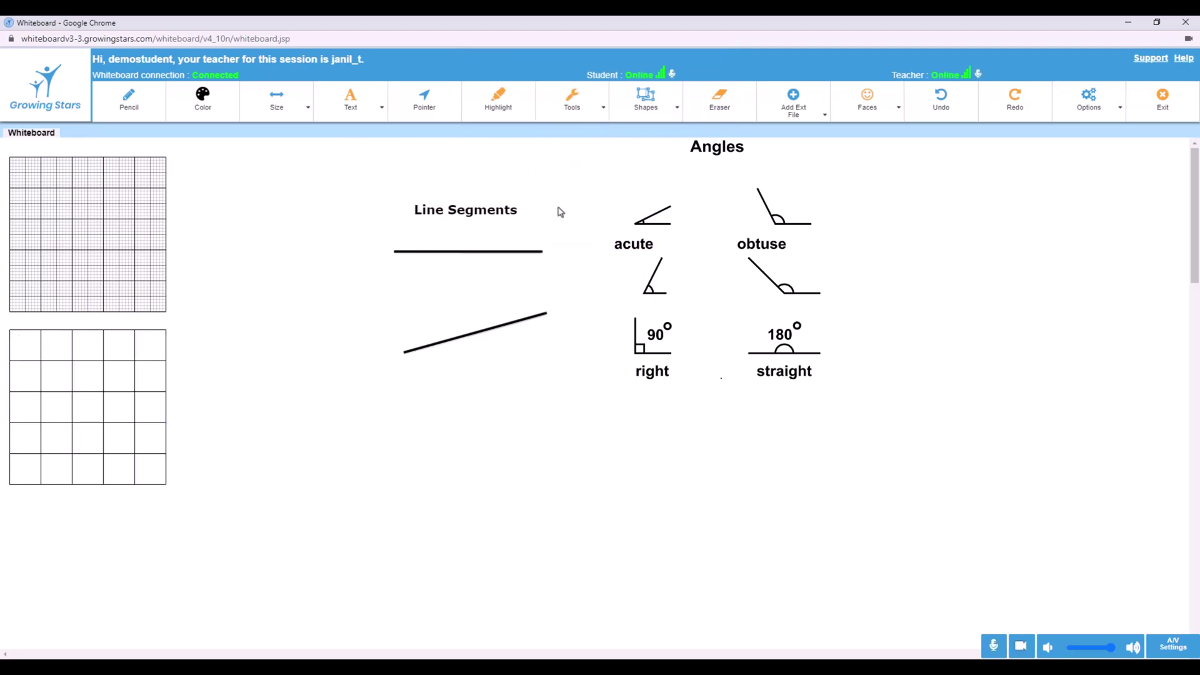
pyautogui.click(394, 260)
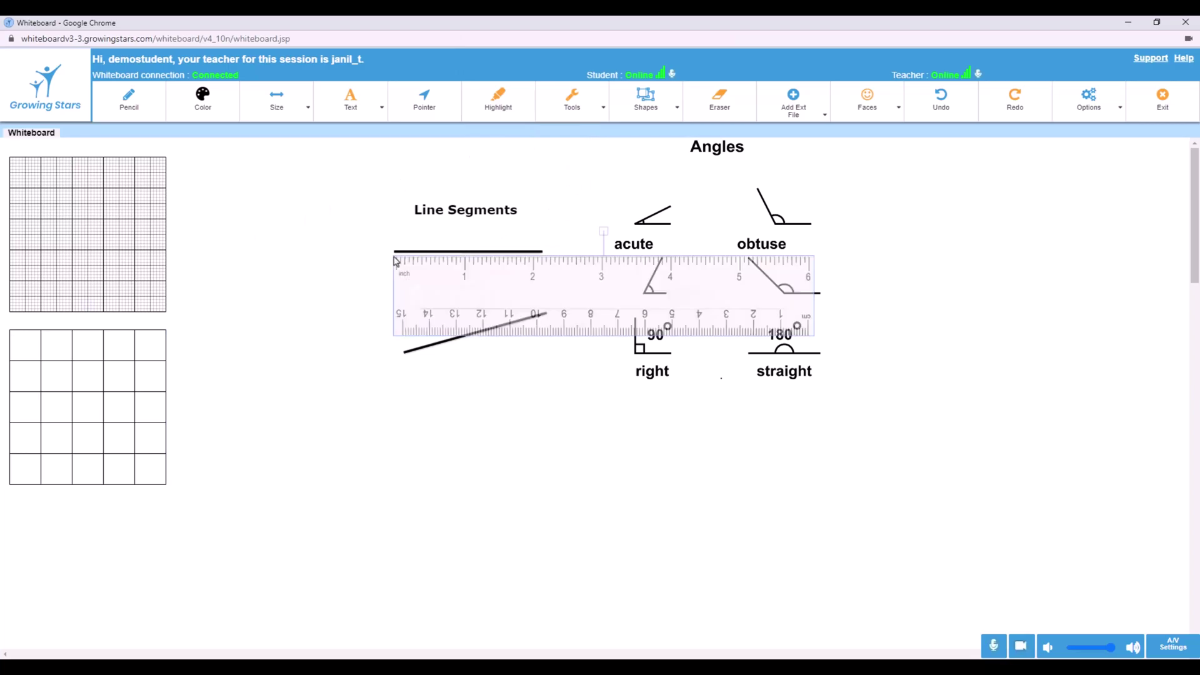
pyautogui.moveTo(590, 289); pyautogui.dragTo(621, 394)
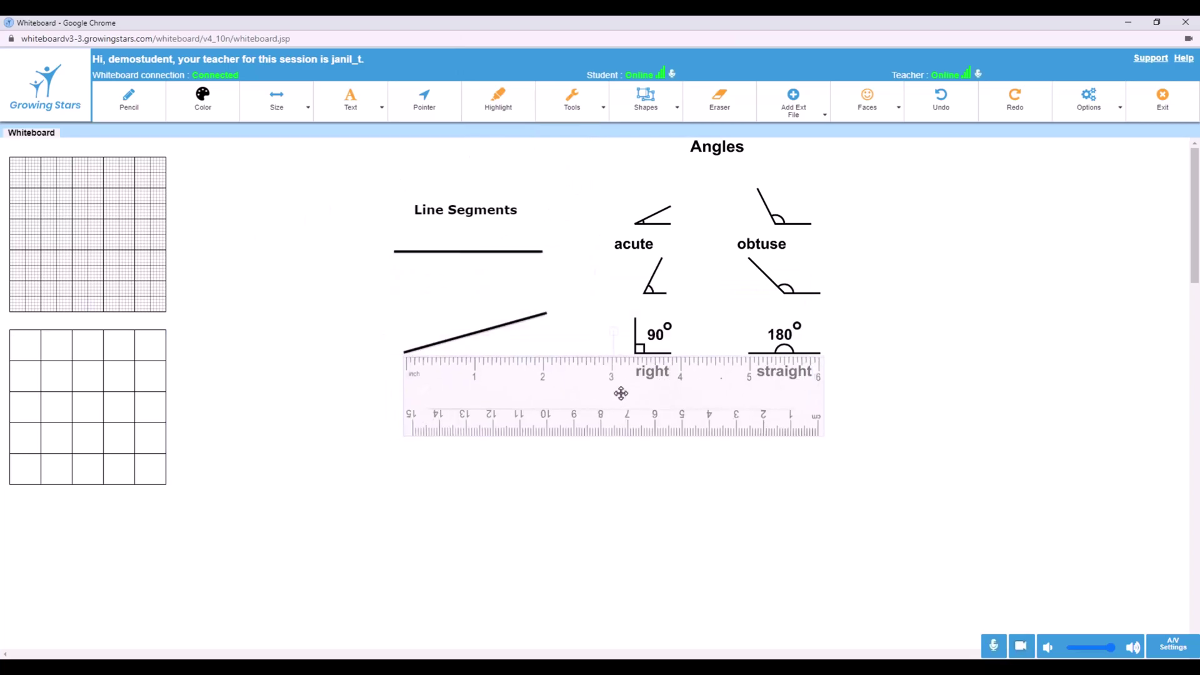
pyautogui.moveTo(602, 327); pyautogui.dragTo(576, 324)
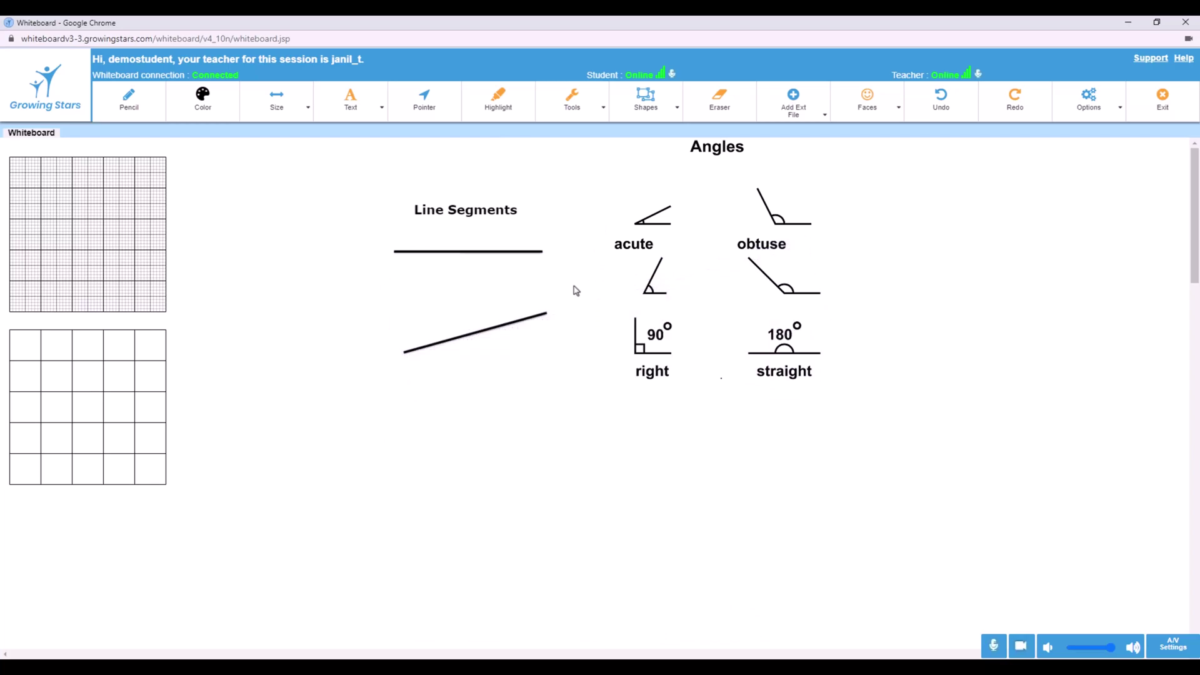
# Move a protractor over the acute angle, then clear the whiteboard
pyautogui.click(602, 109)
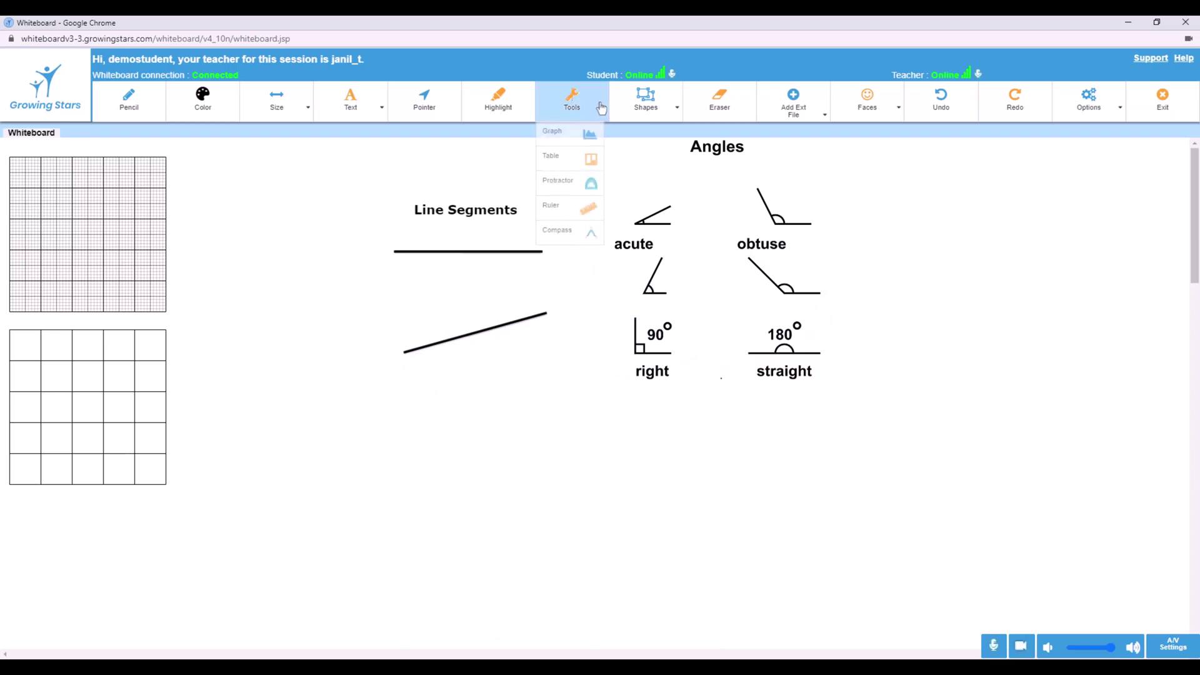
pyautogui.click(576, 191)
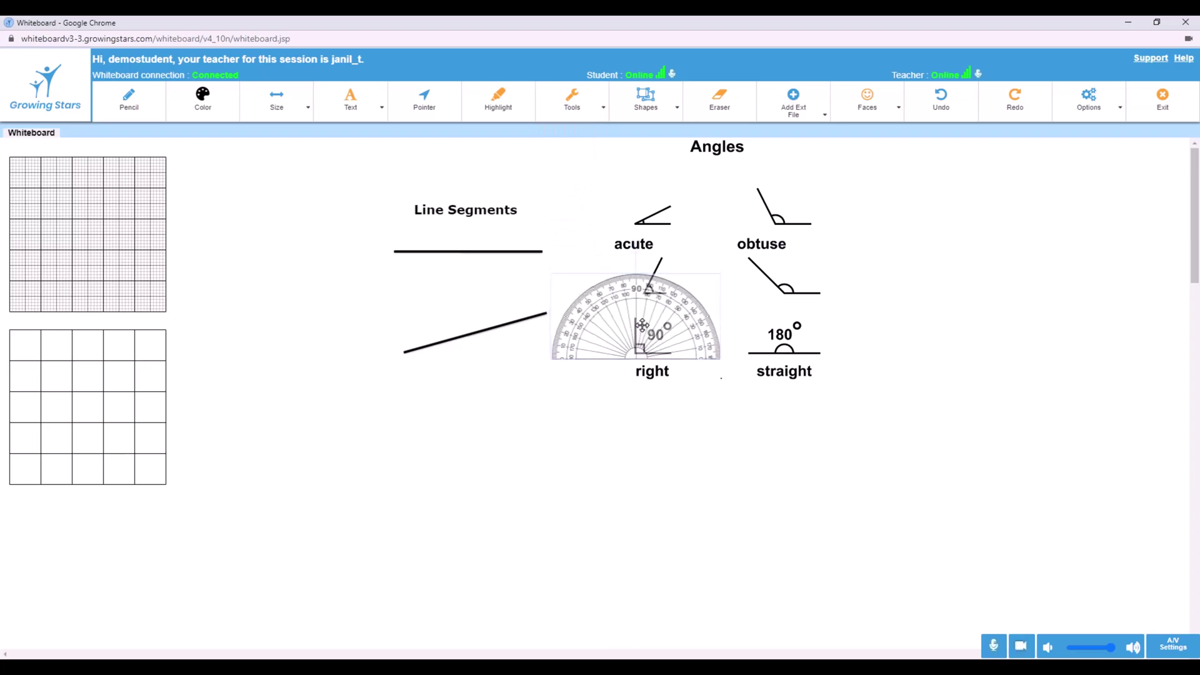
pyautogui.moveTo(642, 322)
pyautogui.mouseDown()
pyautogui.moveTo(776, 319)
pyautogui.moveTo(781, 228)
pyautogui.moveTo(786, 260)
pyautogui.moveTo(644, 260)
pyautogui.mouseUp()
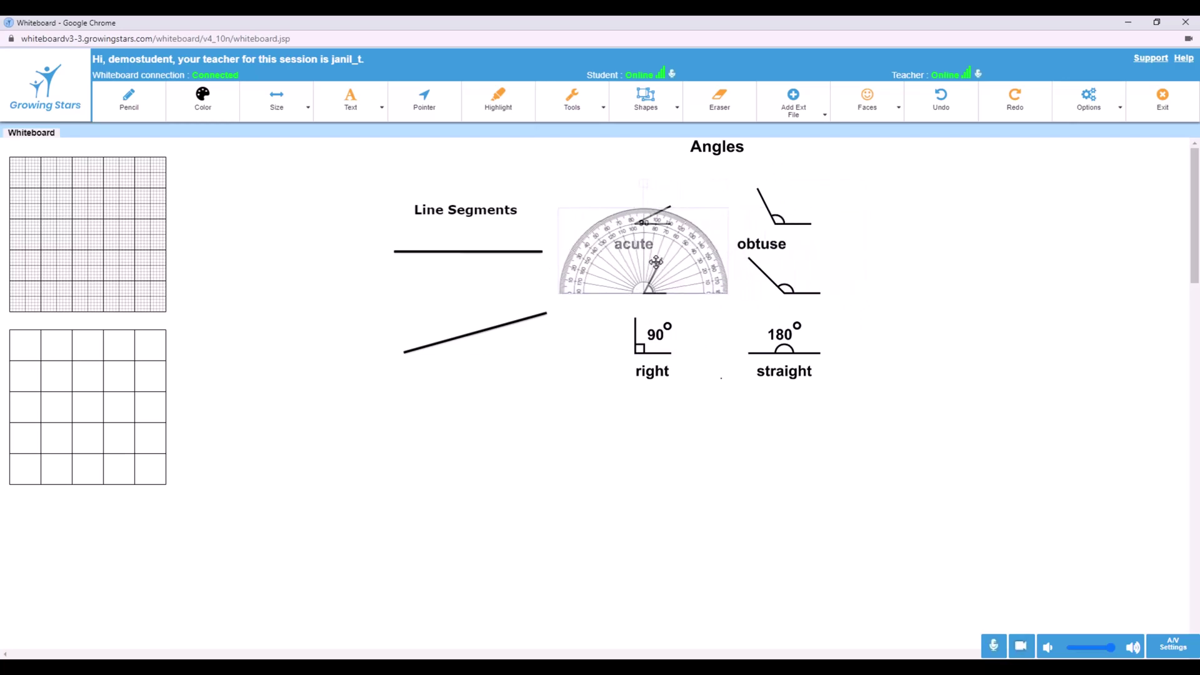
pyautogui.click(595, 110)
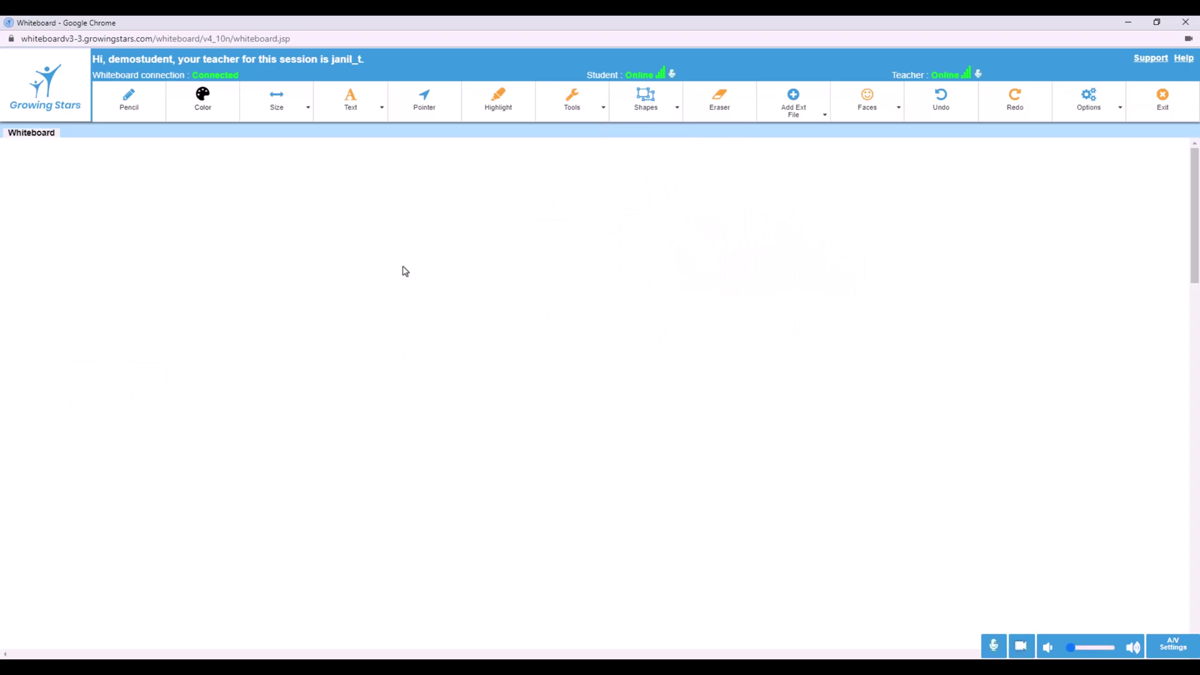
# Place a compass on the board, adjust its position, spread and leg length, and colour its tip
pyautogui.click(116, 330)
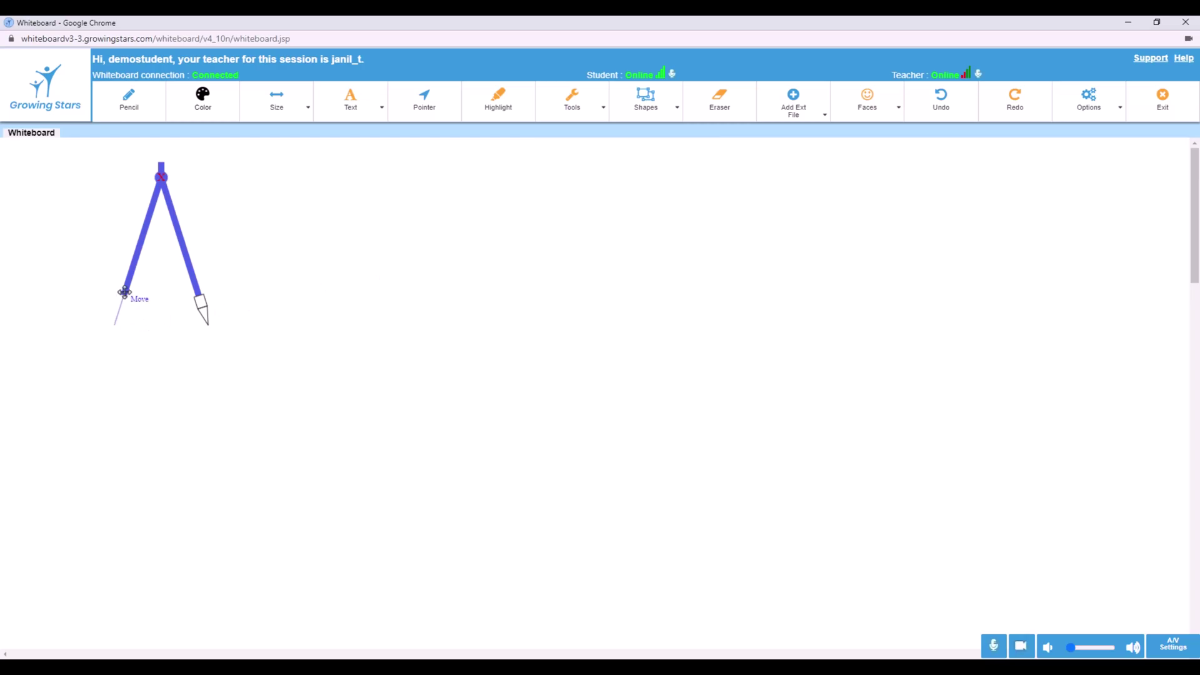
pyautogui.moveTo(135, 275); pyautogui.dragTo(170, 382)
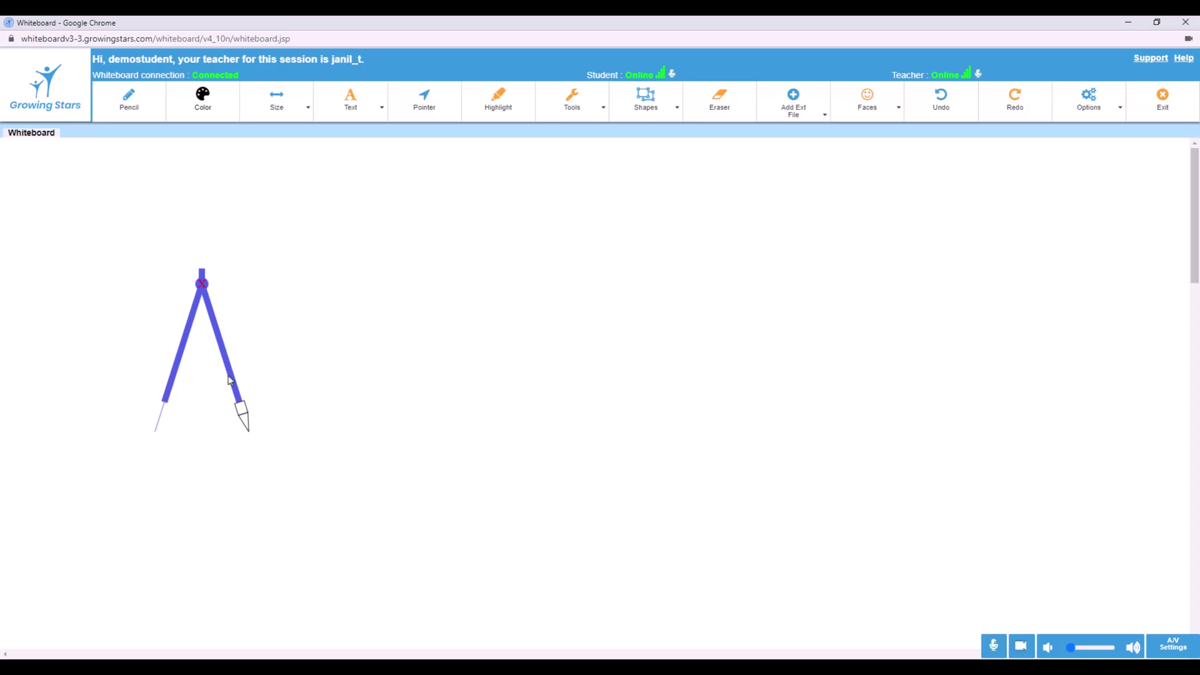
pyautogui.moveTo(232, 375); pyautogui.dragTo(217, 369)
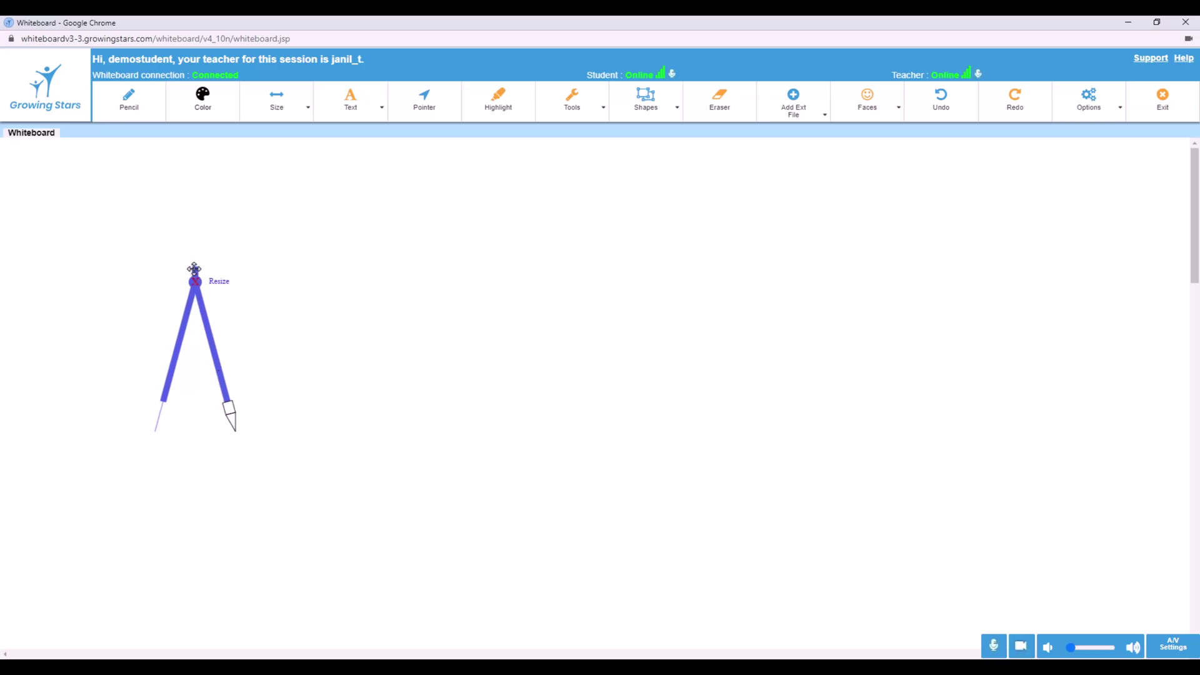
pyautogui.moveTo(195, 268); pyautogui.dragTo(192, 274)
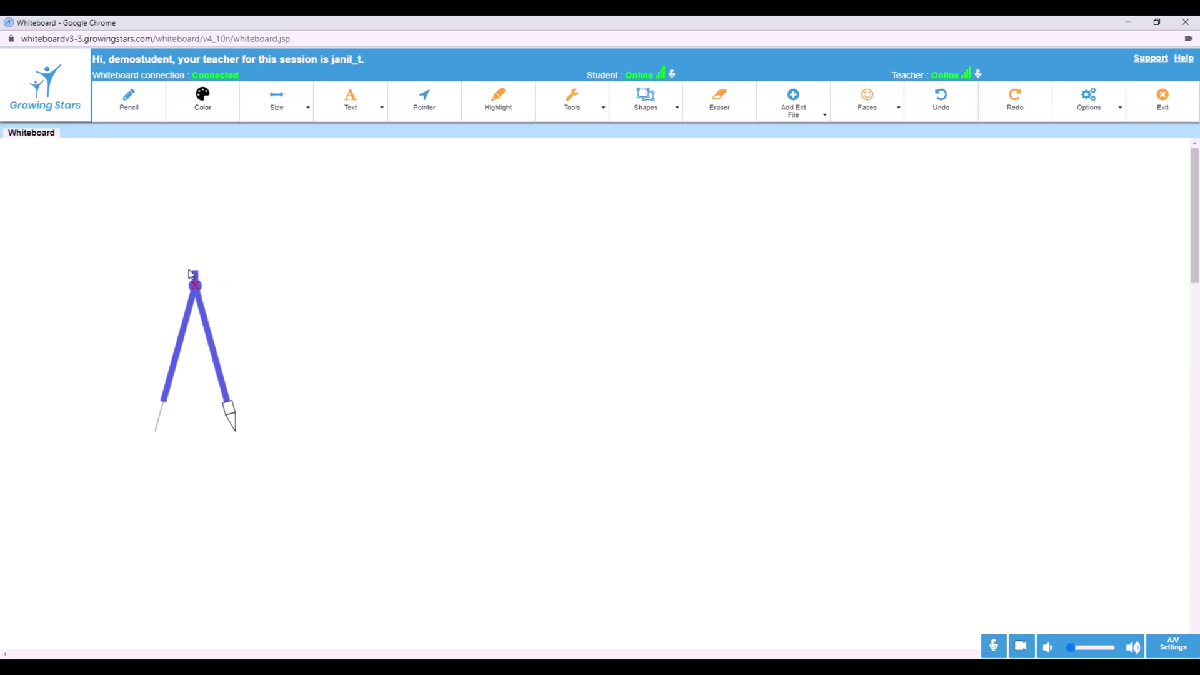
pyautogui.doubleClick(229, 416)
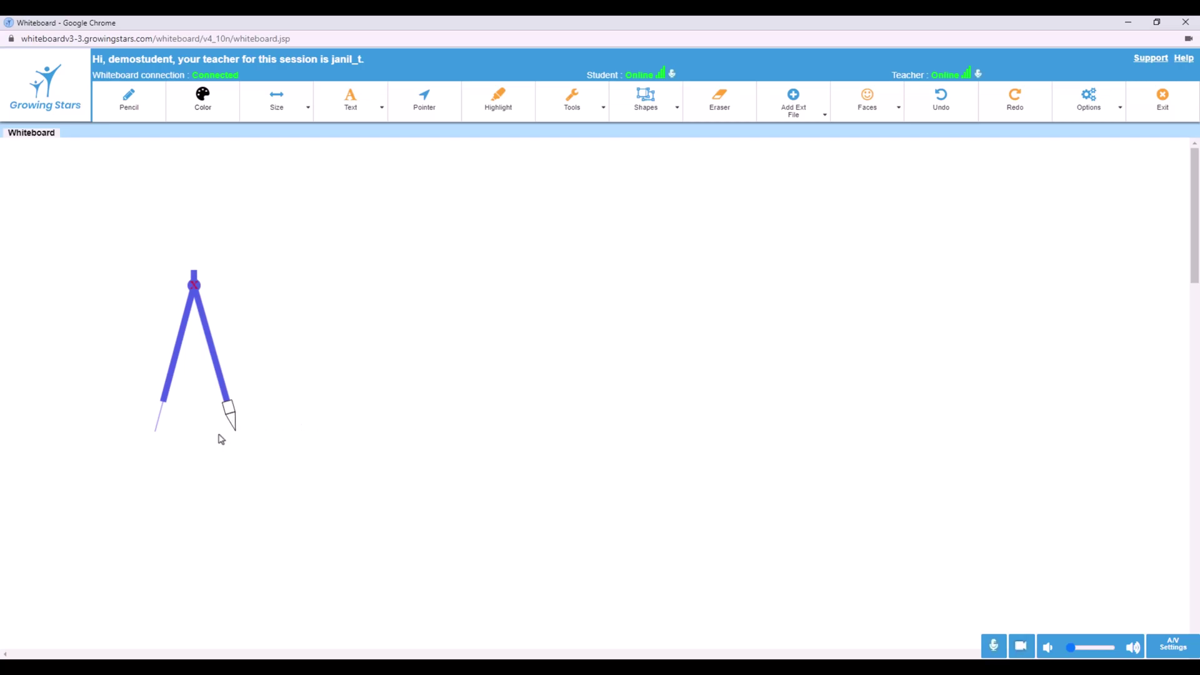
# Set the drawing colour to deep blue and the line size to 4
pyautogui.click(202, 96)
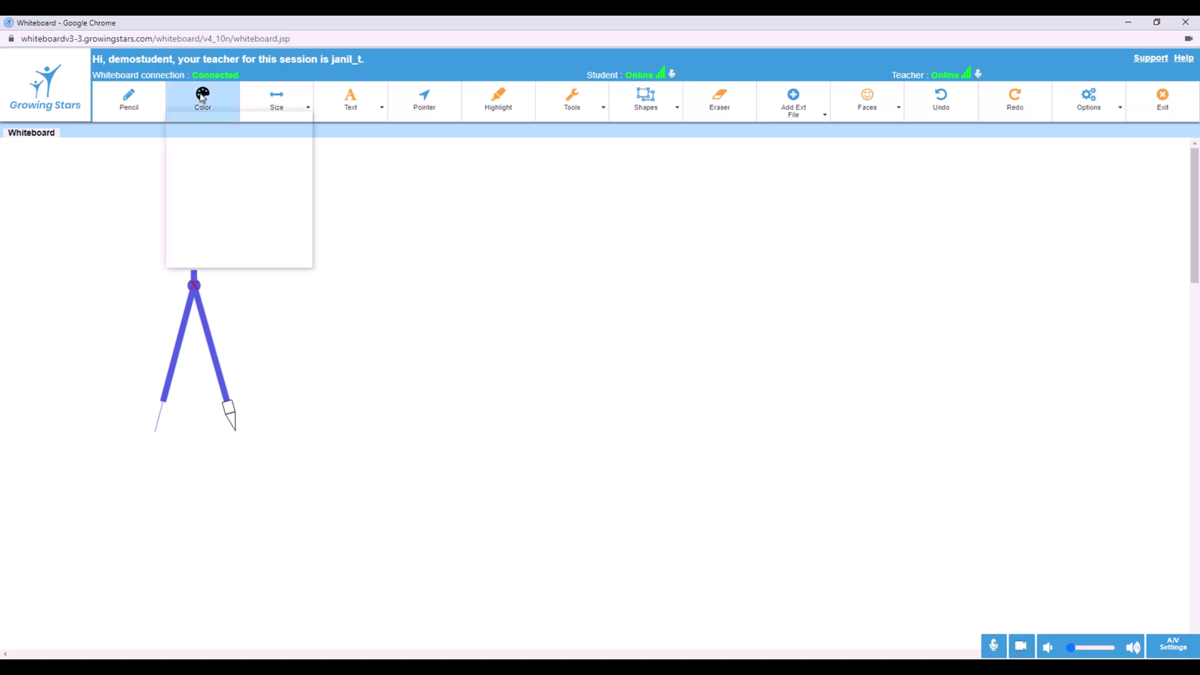
pyautogui.click(249, 212)
pyautogui.click(305, 117)
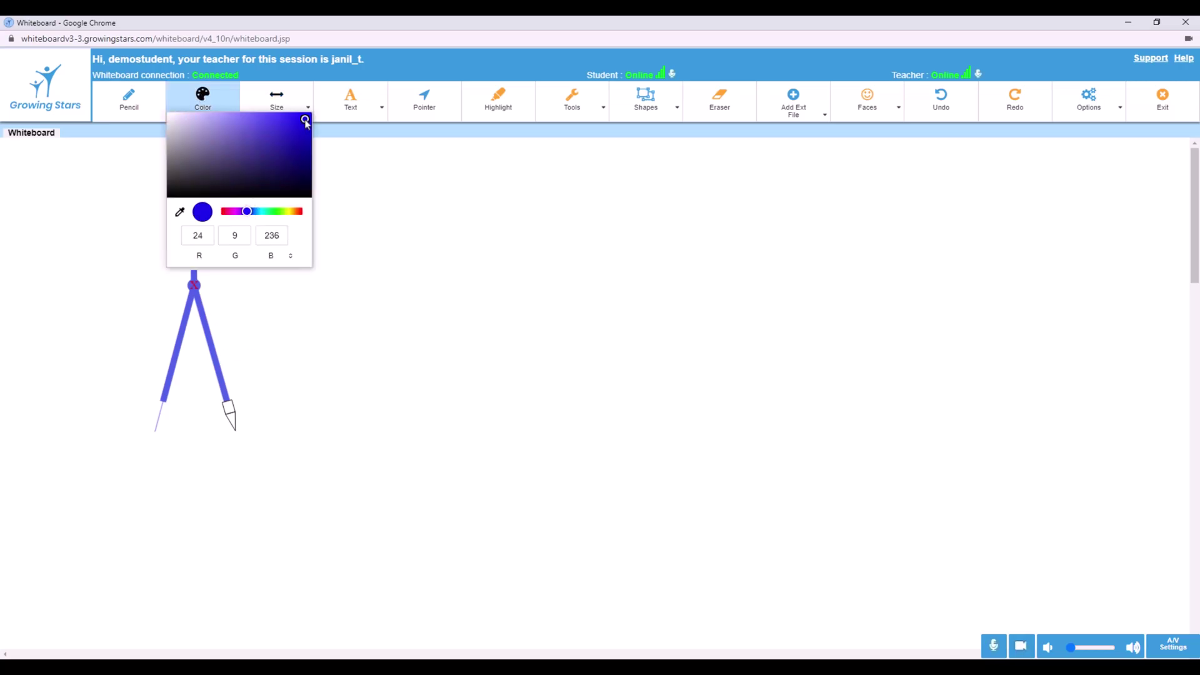
pyautogui.click(301, 106)
pyautogui.moveTo(262, 149); pyautogui.dragTo(270, 150)
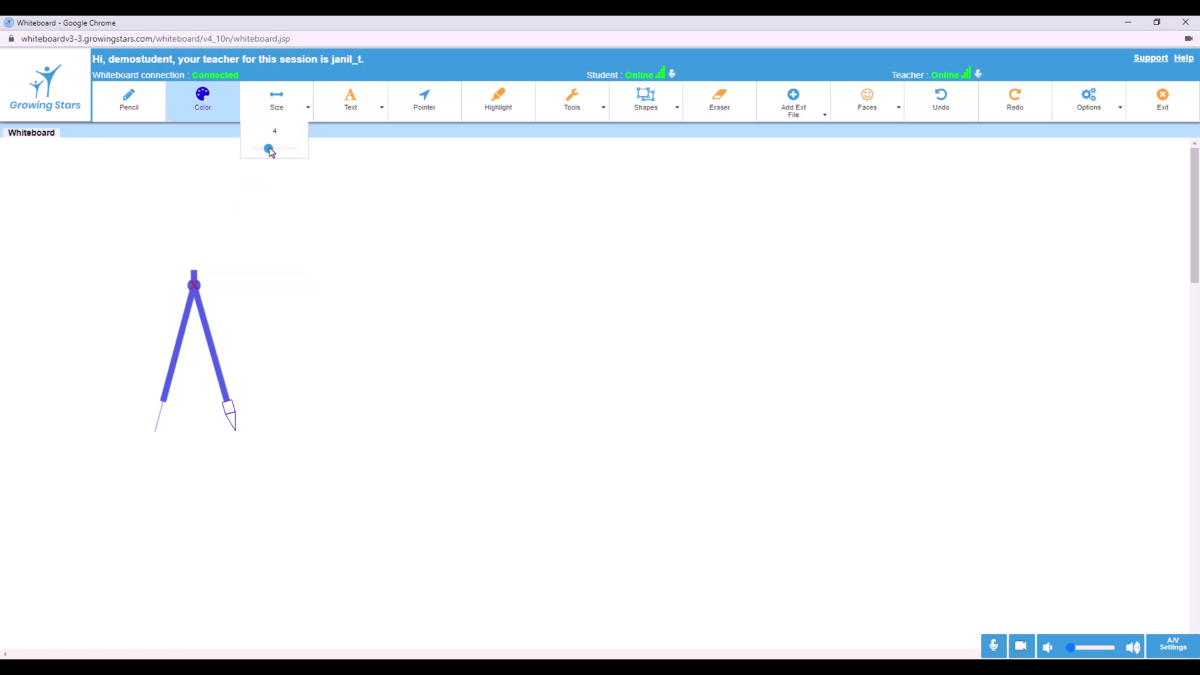
# Draw a blue circle with the compass, widen it to draw a larger arc, then close the compass
pyautogui.click(230, 412)
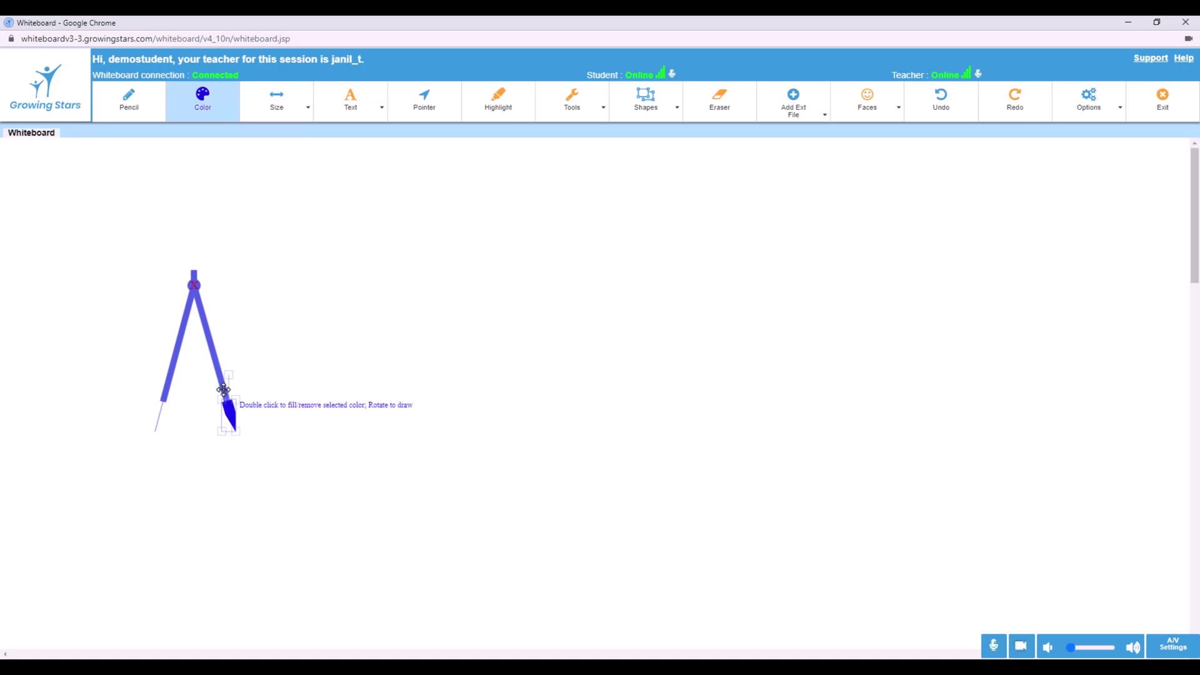
pyautogui.moveTo(227, 405)
pyautogui.mouseDown()
pyautogui.moveTo(230, 421)
pyautogui.moveTo(172, 477)
pyautogui.moveTo(130, 437)
pyautogui.moveTo(177, 388)
pyautogui.moveTo(254, 407)
pyautogui.mouseUp()
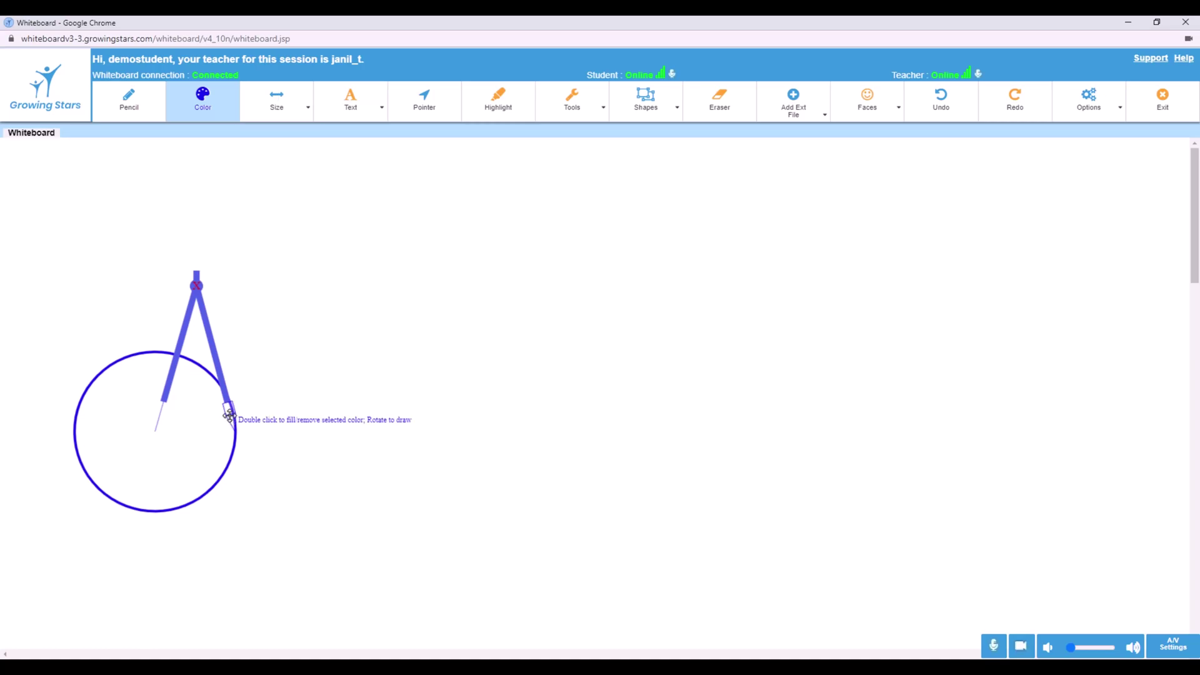
pyautogui.moveTo(225, 395)
pyautogui.mouseDown()
pyautogui.moveTo(262, 382)
pyautogui.moveTo(202, 372)
pyautogui.mouseUp()
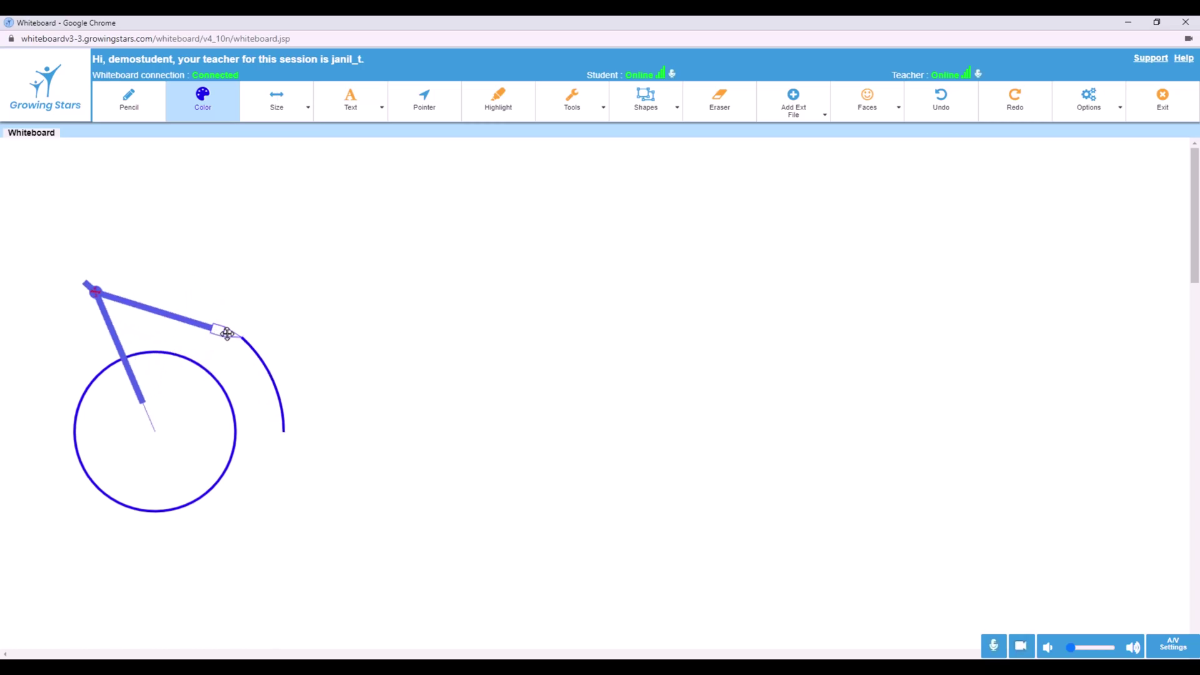
pyautogui.moveTo(228, 334)
pyautogui.mouseDown()
pyautogui.moveTo(162, 329)
pyautogui.moveTo(235, 340)
pyautogui.moveTo(294, 445)
pyautogui.mouseUp()
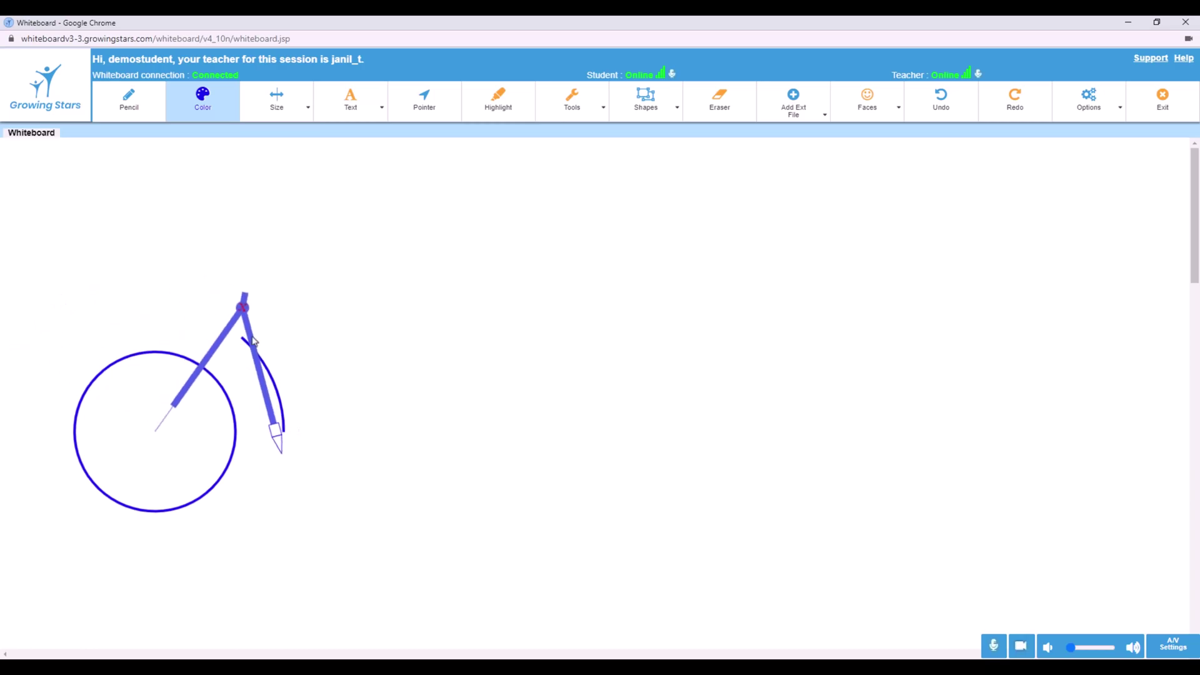
pyautogui.click(243, 307)
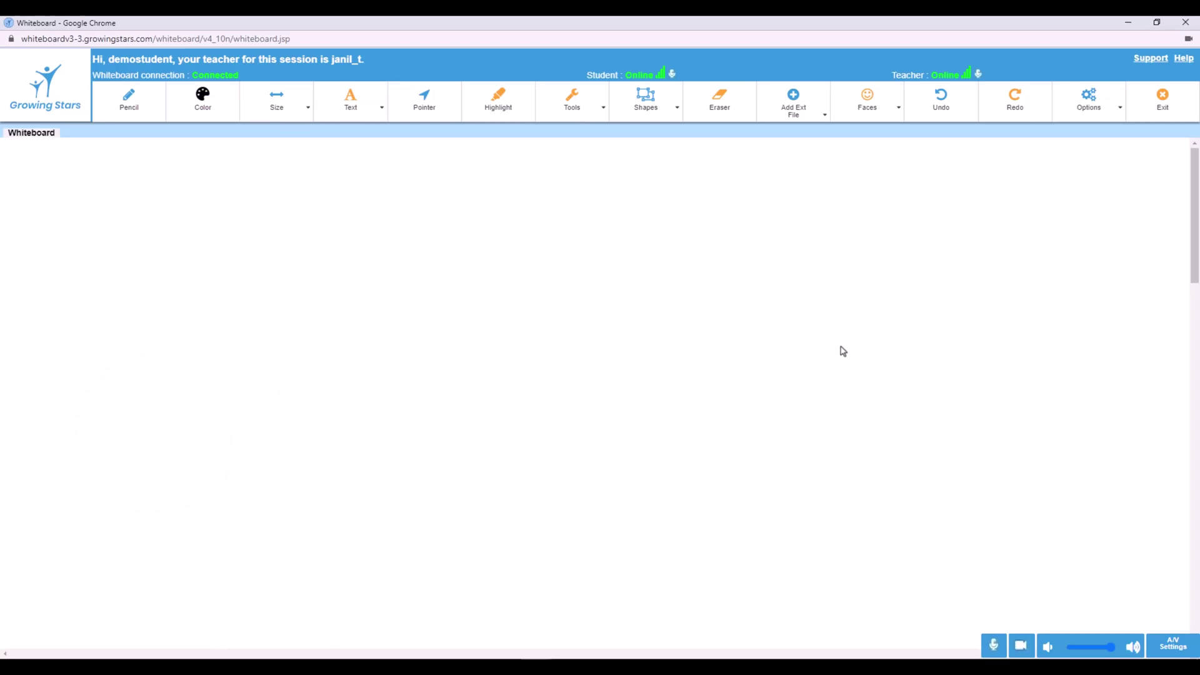
# Choose Google Docs as the external file source for the whiteboard
pyautogui.click(818, 115)
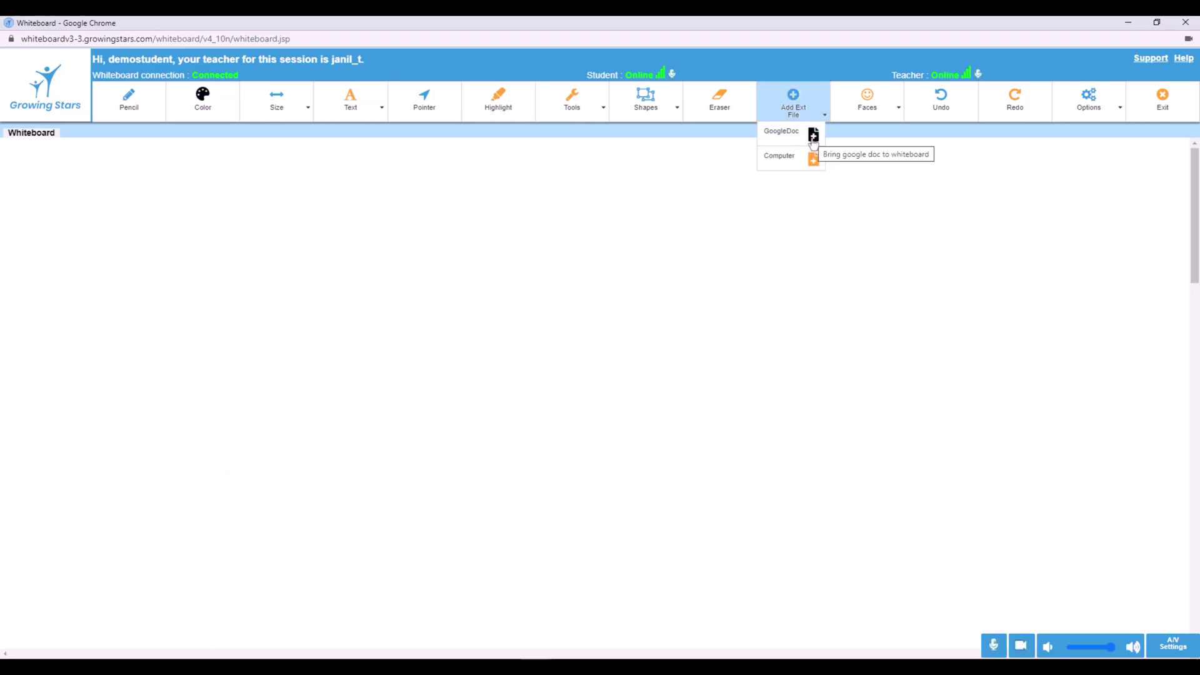
pyautogui.click(814, 161)
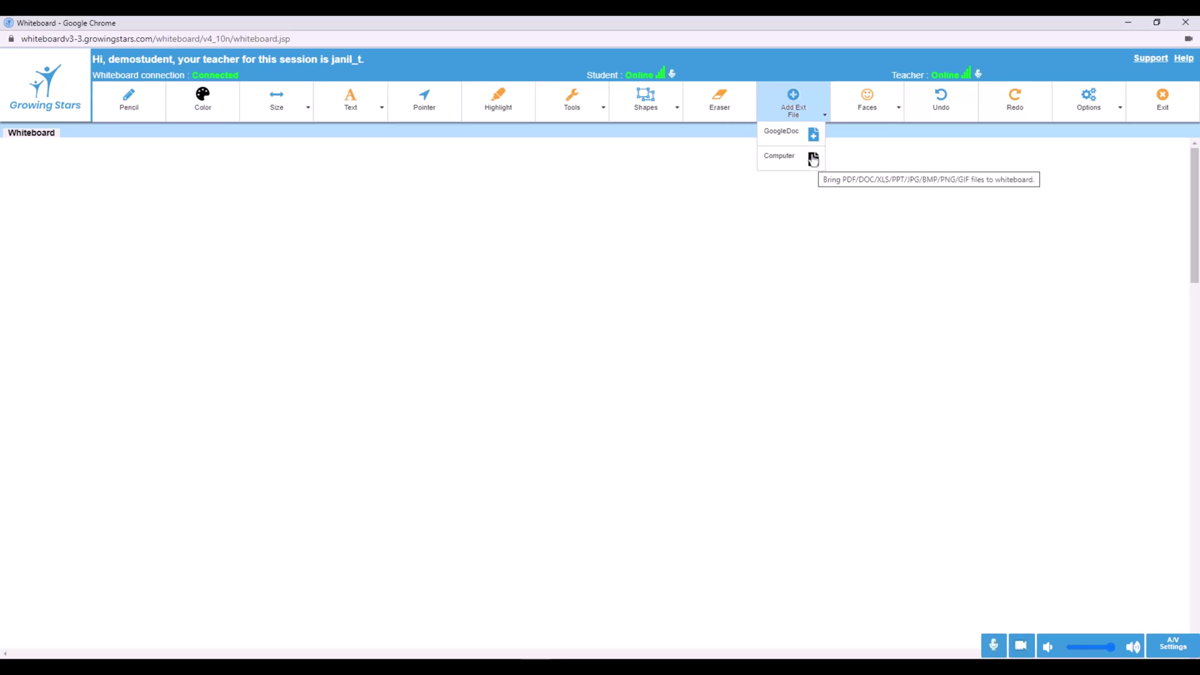
pyautogui.click(813, 134)
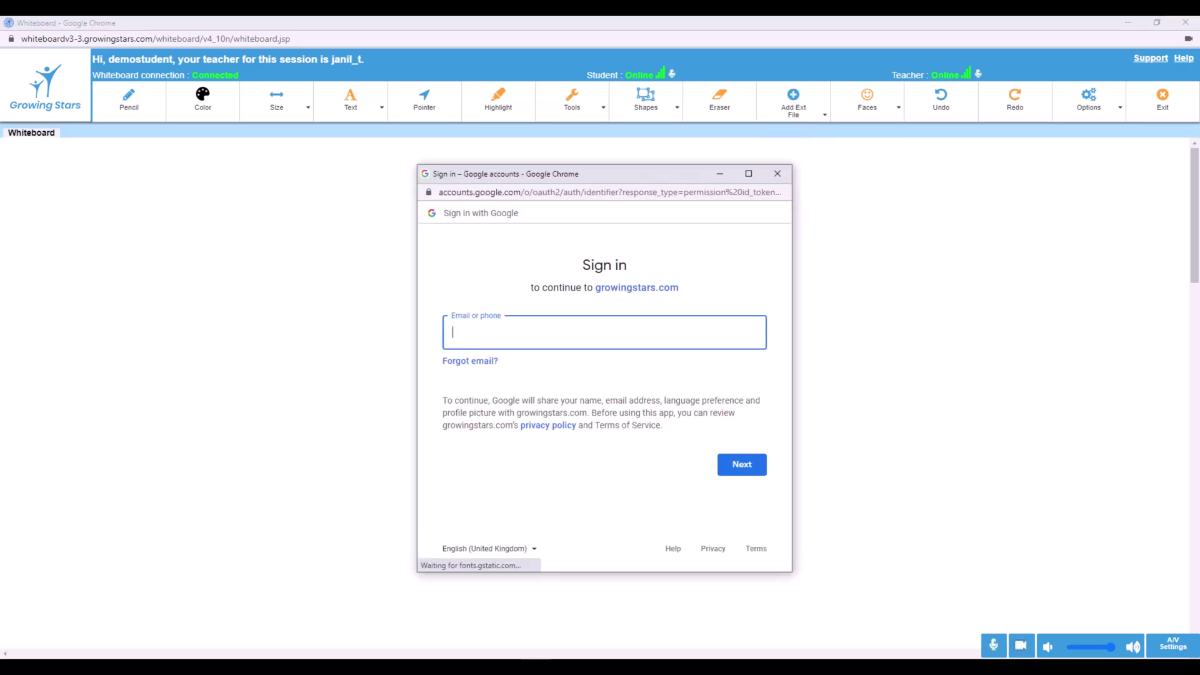
# Sign in with the Google account e-mail and password, then open the first Google Doc
pyautogui.press('Return')
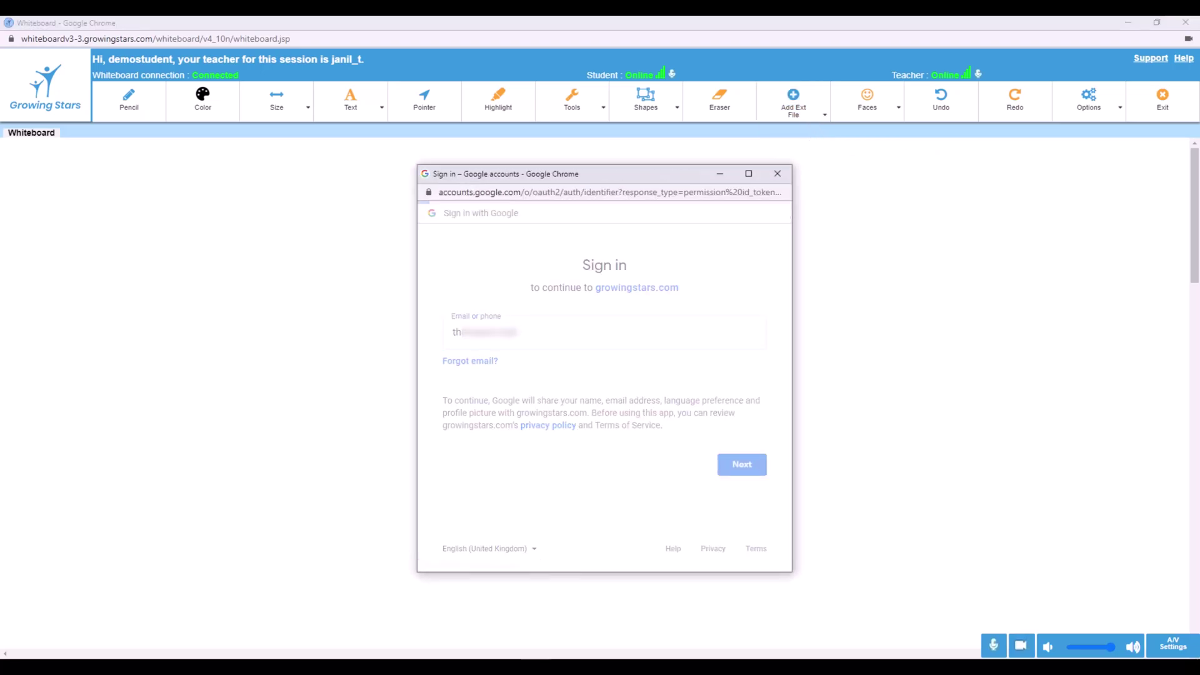
pyautogui.write('*****')
pyautogui.press('Return')
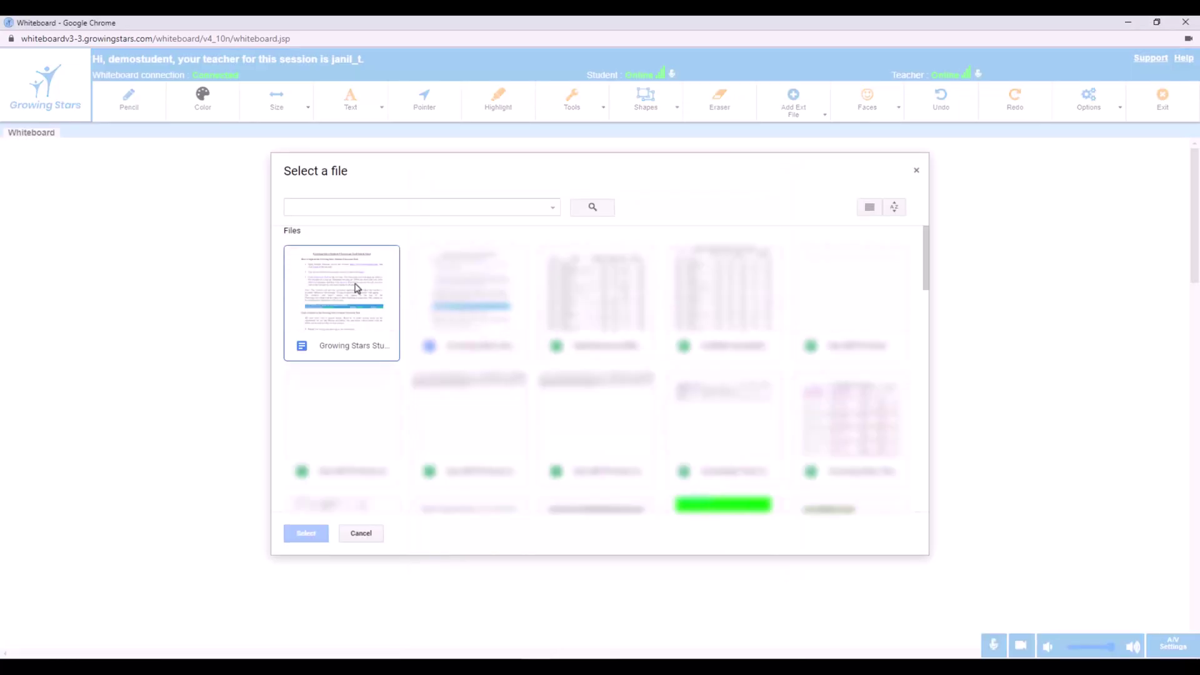
pyautogui.doubleClick(357, 289)
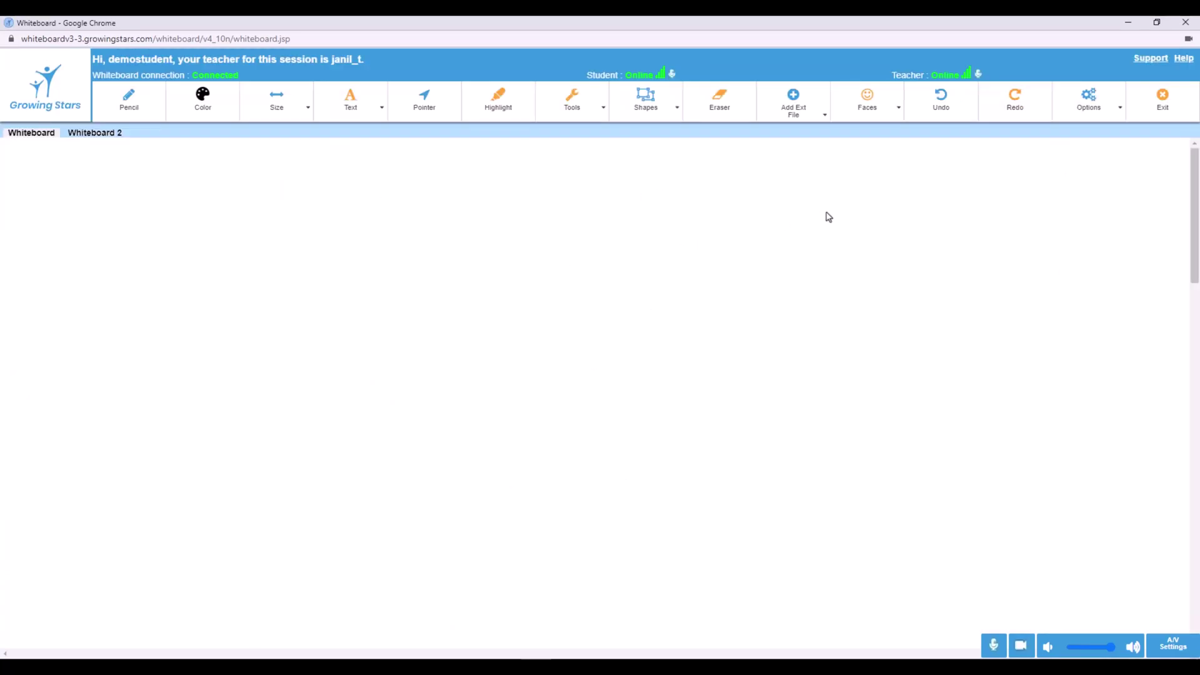
# Upload the Growing Stars Homework Tool Quick Start file from the computer
pyautogui.click(819, 110)
pyautogui.click(801, 165)
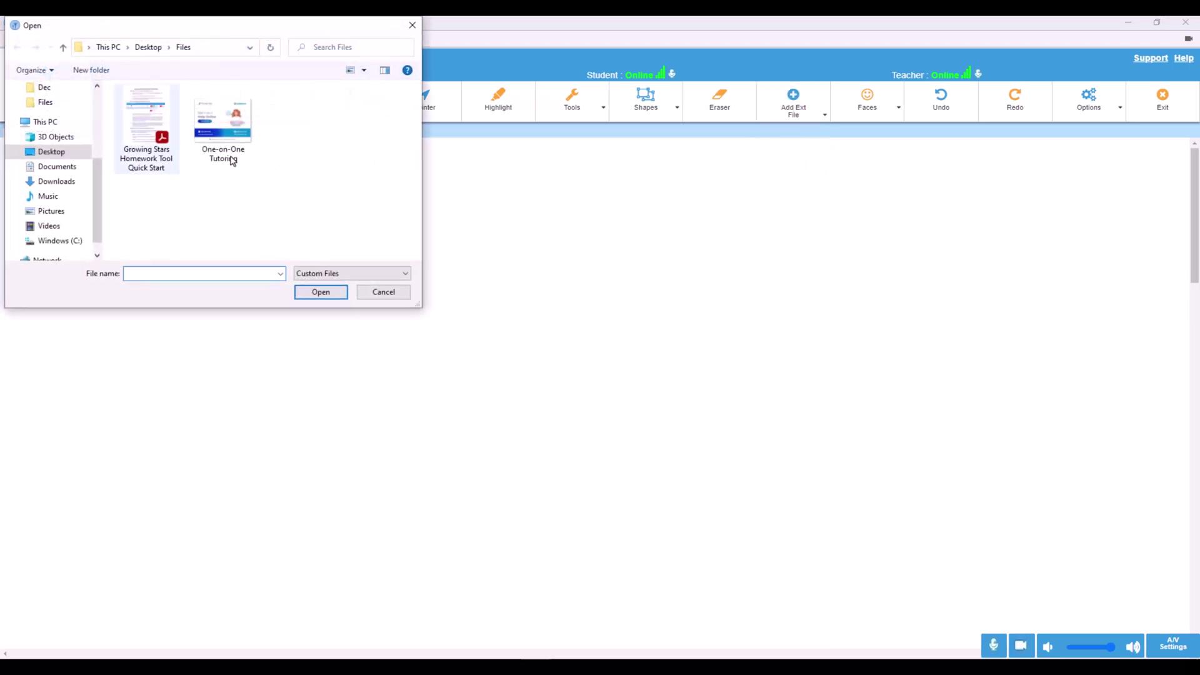
pyautogui.doubleClick(148, 156)
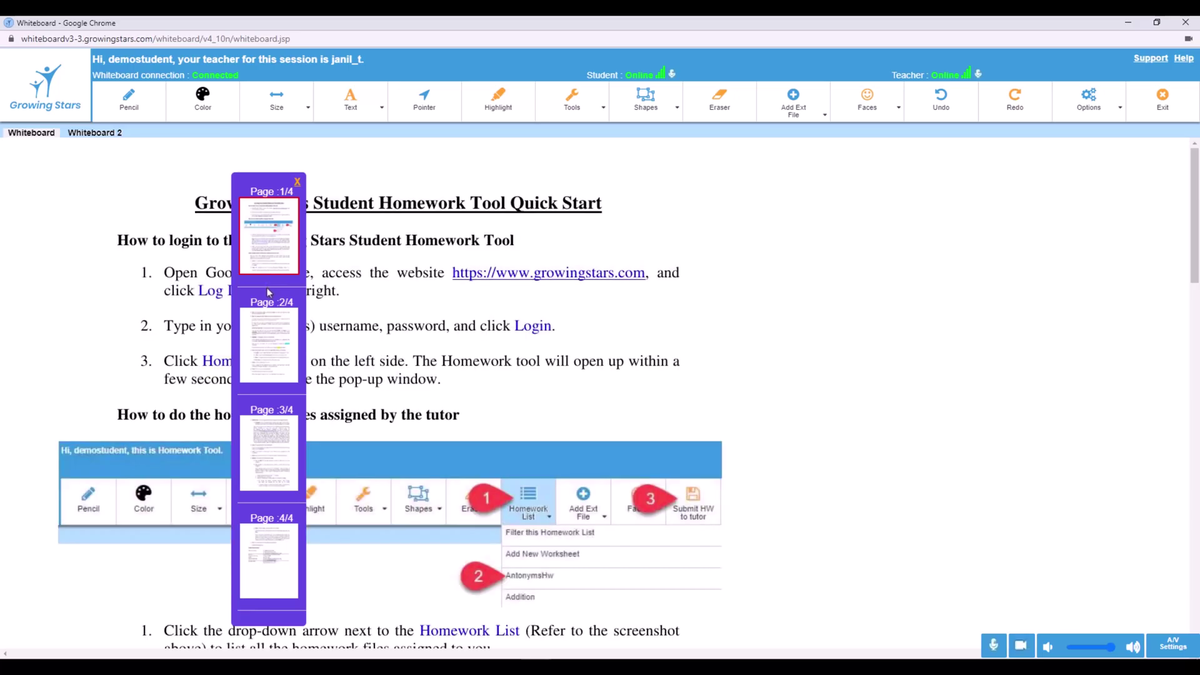
# Move the page thumbnails to the right edge, close and reopen them, and show page 2
pyautogui.moveTo(269, 292); pyautogui.dragTo(1127, 257)
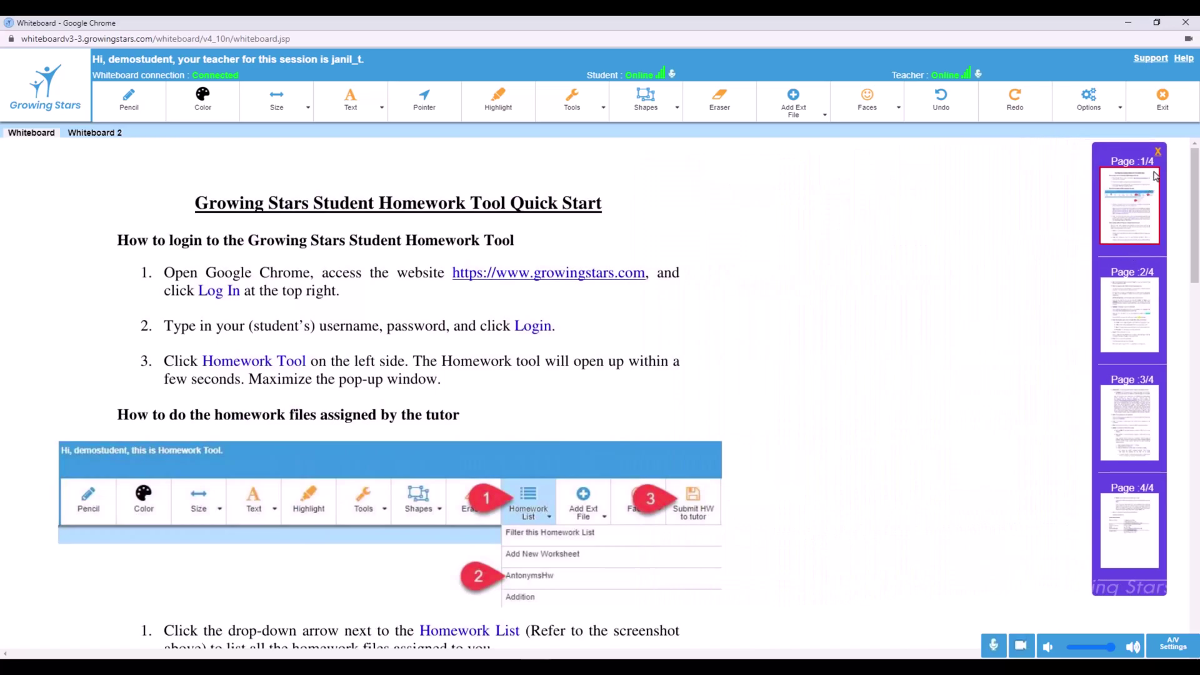
pyautogui.click(1158, 152)
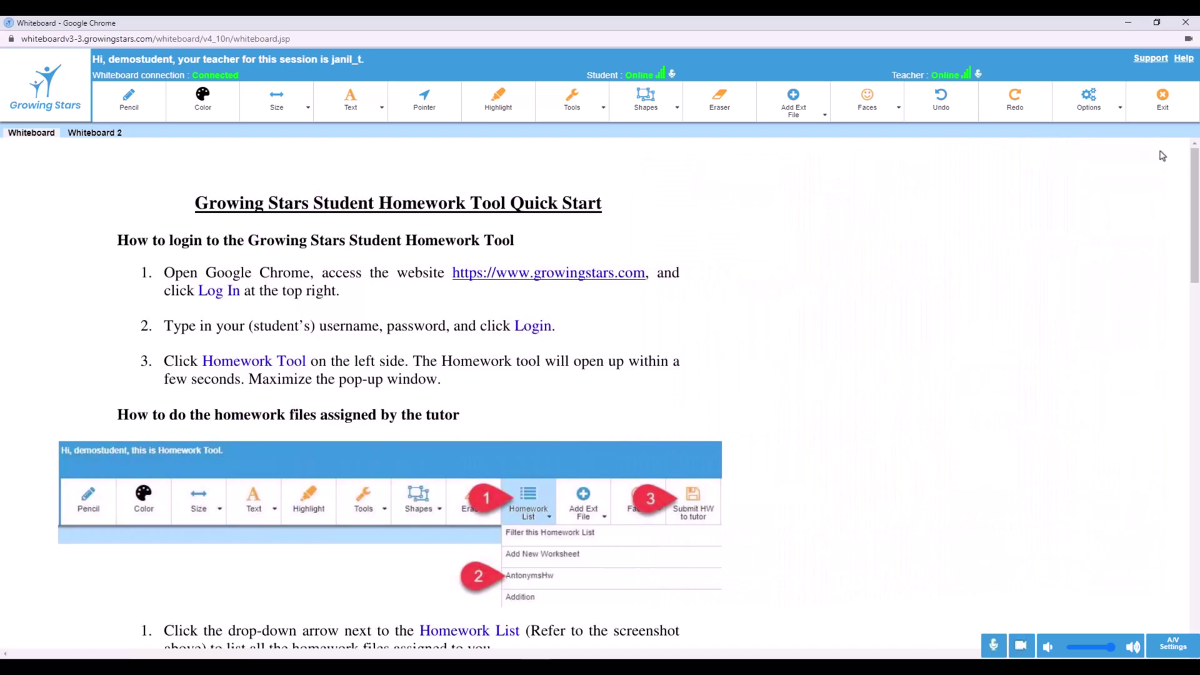
pyautogui.hotkey('ctrl', 'e')
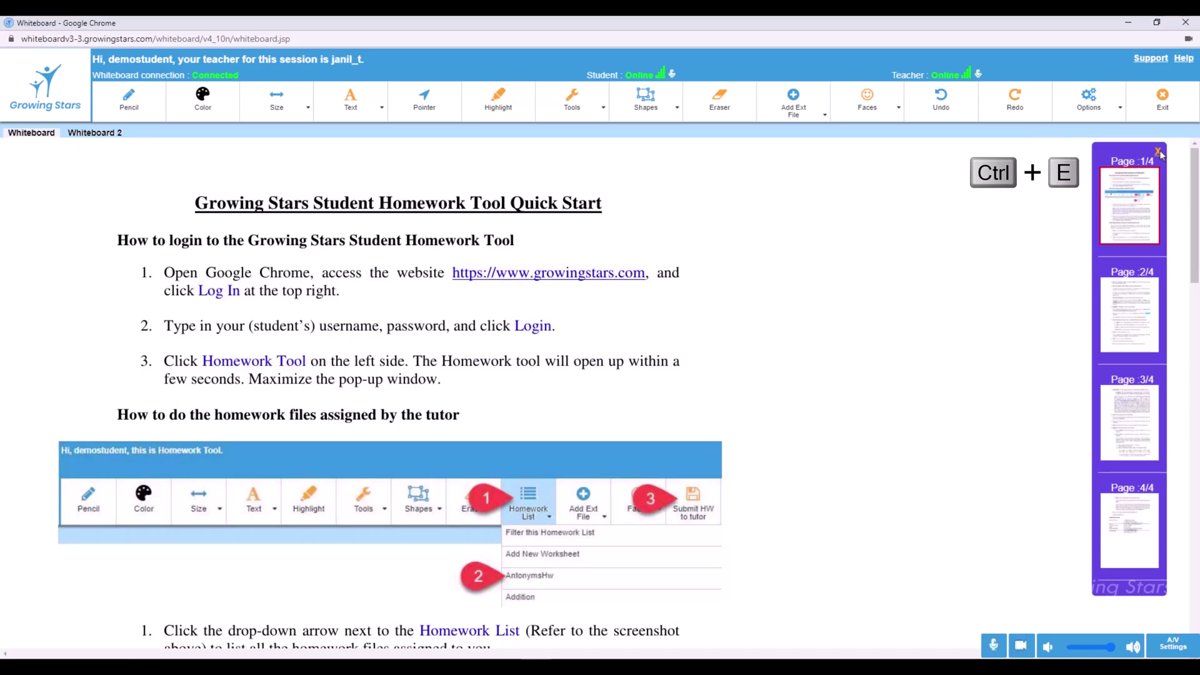
pyautogui.click(1136, 307)
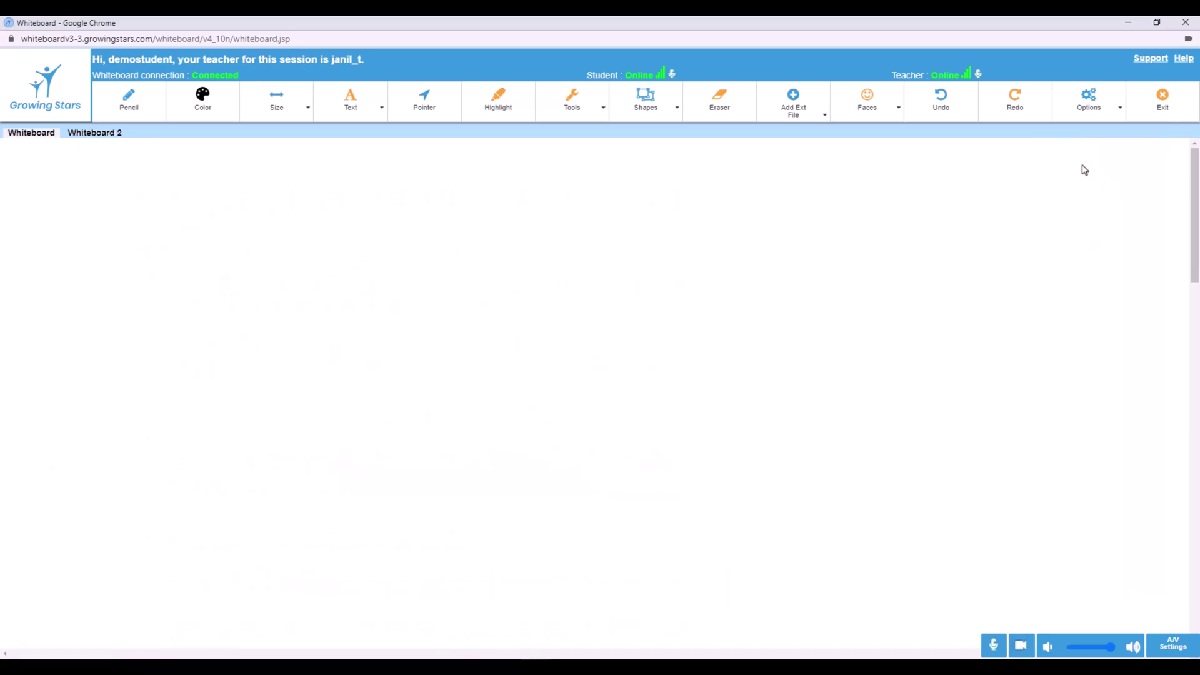
# Upload the One-on-One Tutoring image from the computer and place it on the whiteboard
pyautogui.click(820, 113)
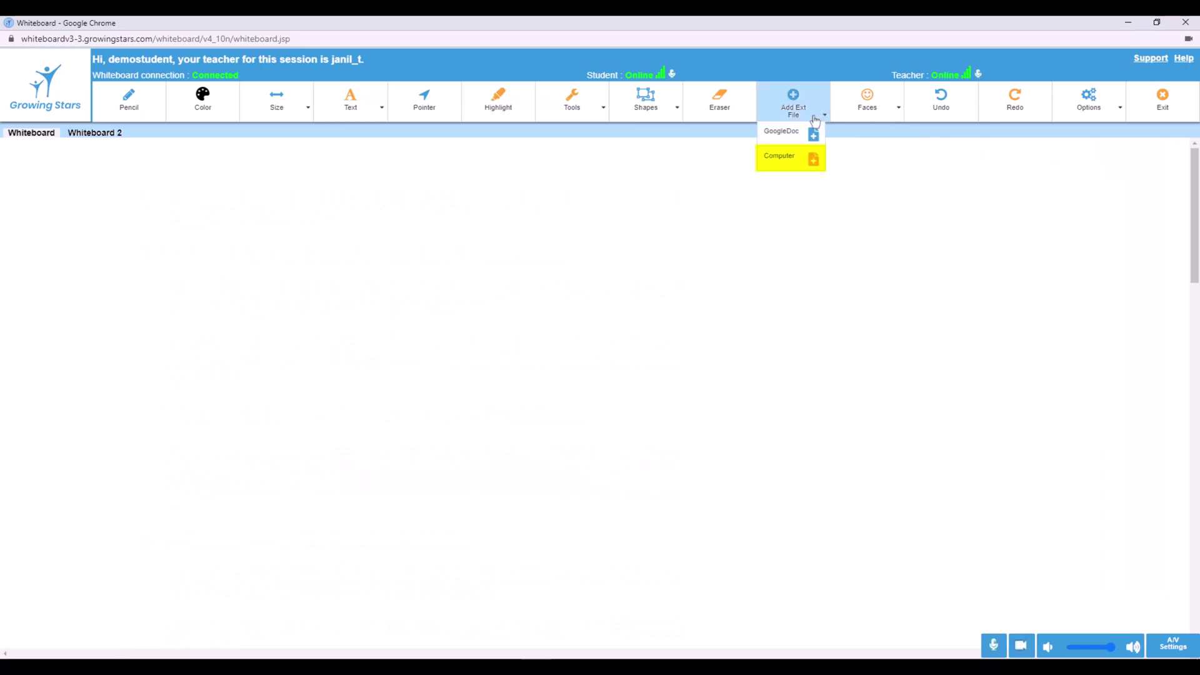
pyautogui.click(805, 163)
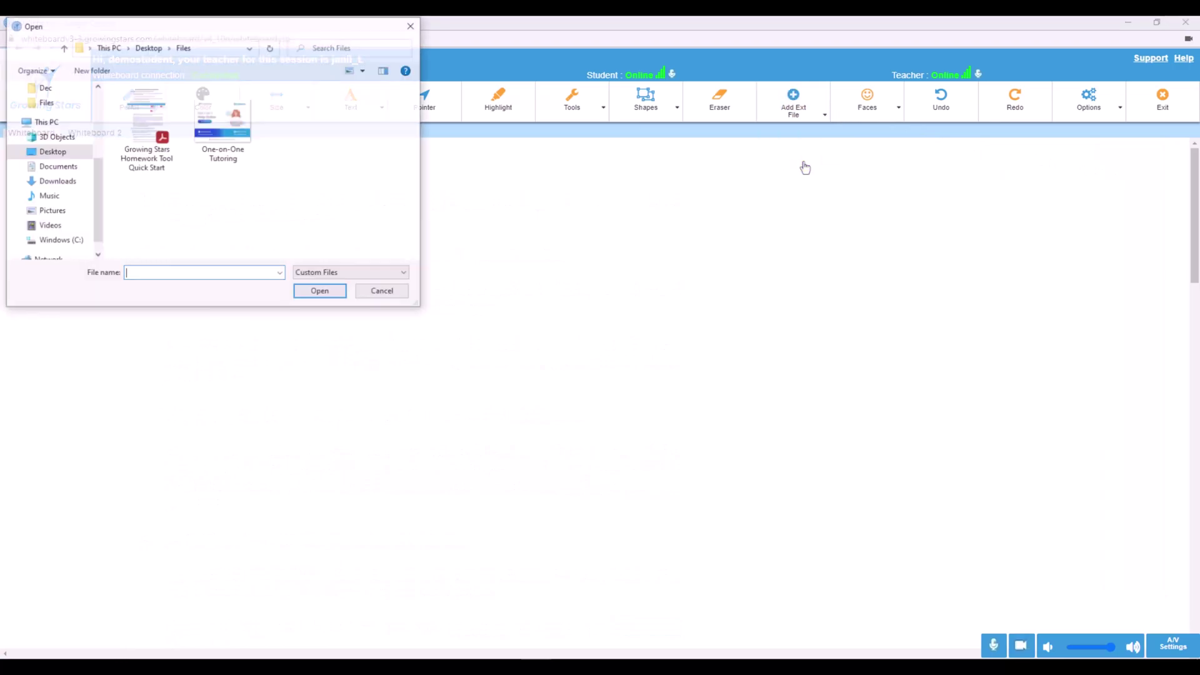
pyautogui.doubleClick(238, 130)
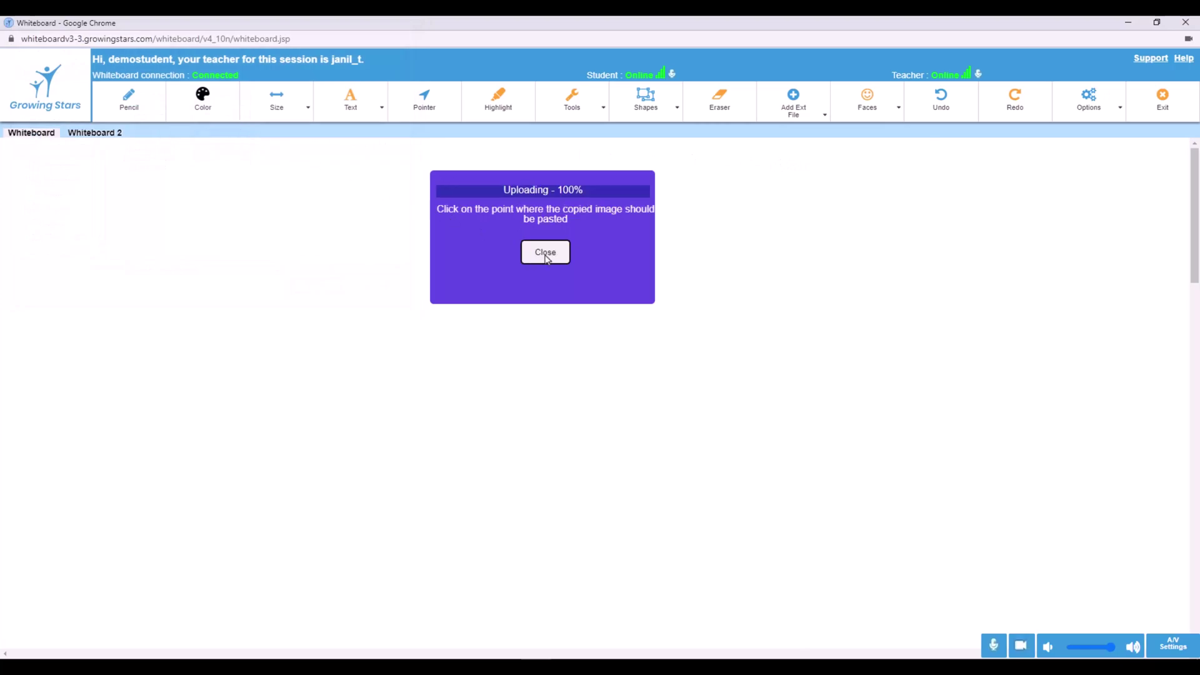
pyautogui.click(546, 254)
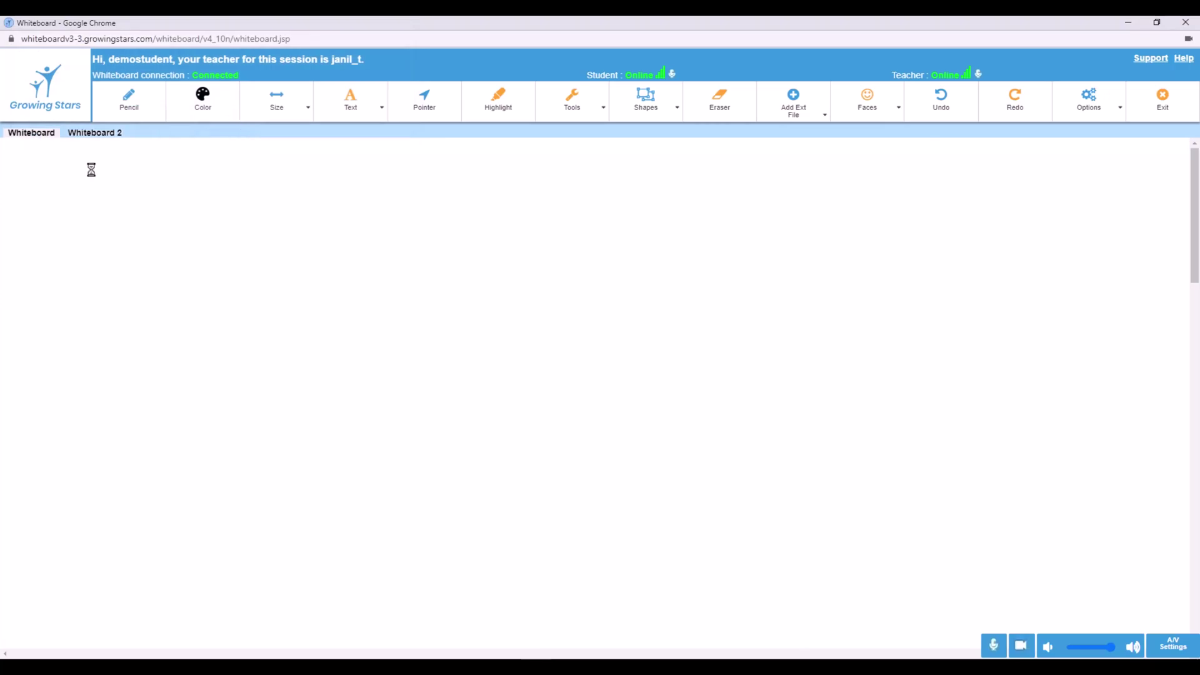
pyautogui.click(97, 172)
# Move, shrink and rotate the flyer so it sits upright near the top-left
pyautogui.moveTo(264, 298); pyautogui.dragTo(337, 325)
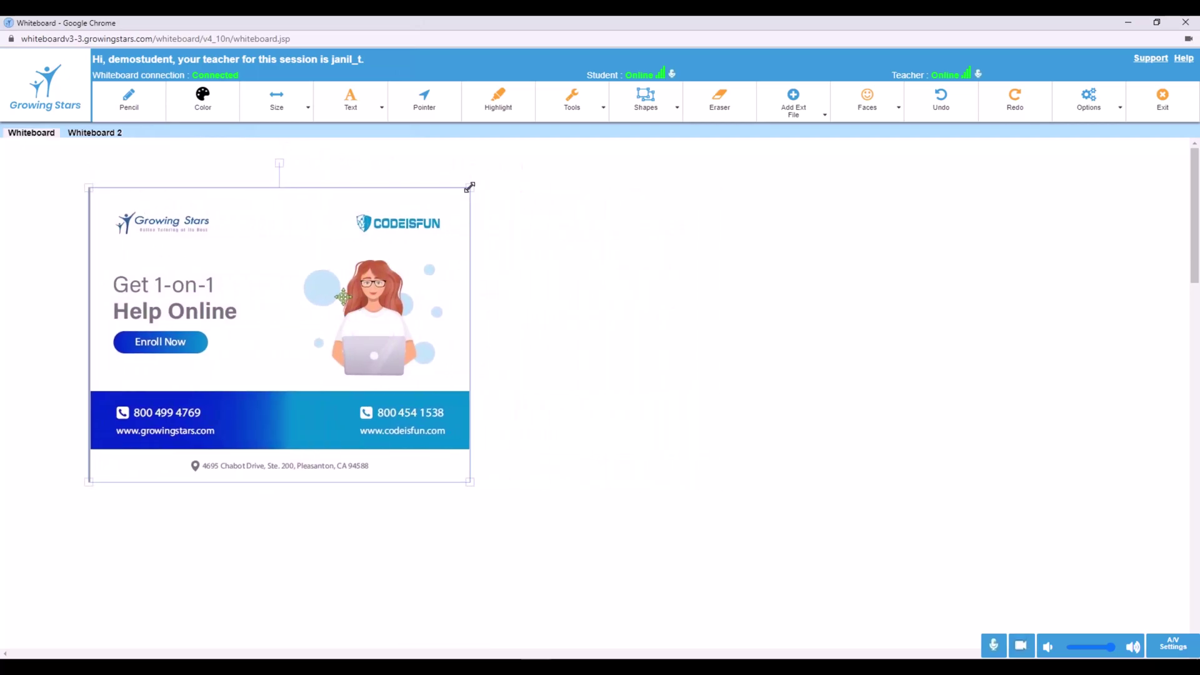
pyautogui.moveTo(470, 188); pyautogui.dragTo(434, 228)
pyautogui.moveTo(88, 219); pyautogui.dragTo(180, 297)
pyautogui.moveTo(292, 381); pyautogui.dragTo(199, 270)
pyautogui.moveTo(338, 376); pyautogui.dragTo(377, 407)
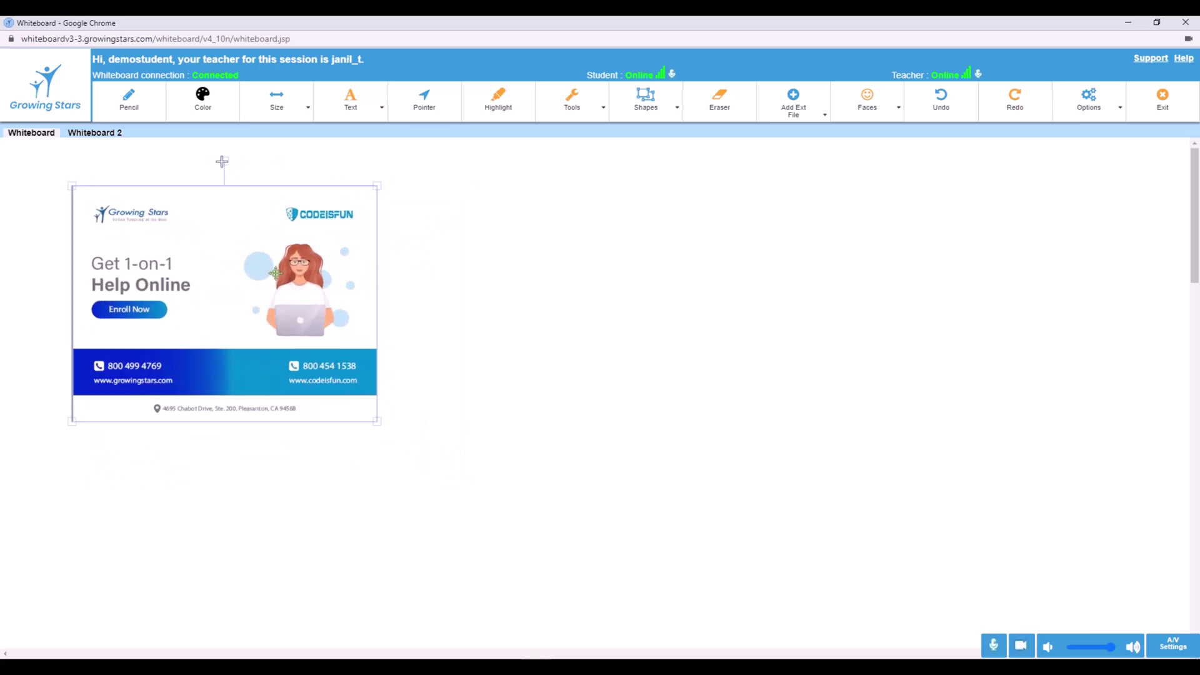
pyautogui.moveTo(234, 161)
pyautogui.mouseDown()
pyautogui.moveTo(269, 357)
pyautogui.moveTo(169, 300)
pyautogui.moveTo(240, 267)
pyautogui.moveTo(223, 250)
pyautogui.mouseUp()
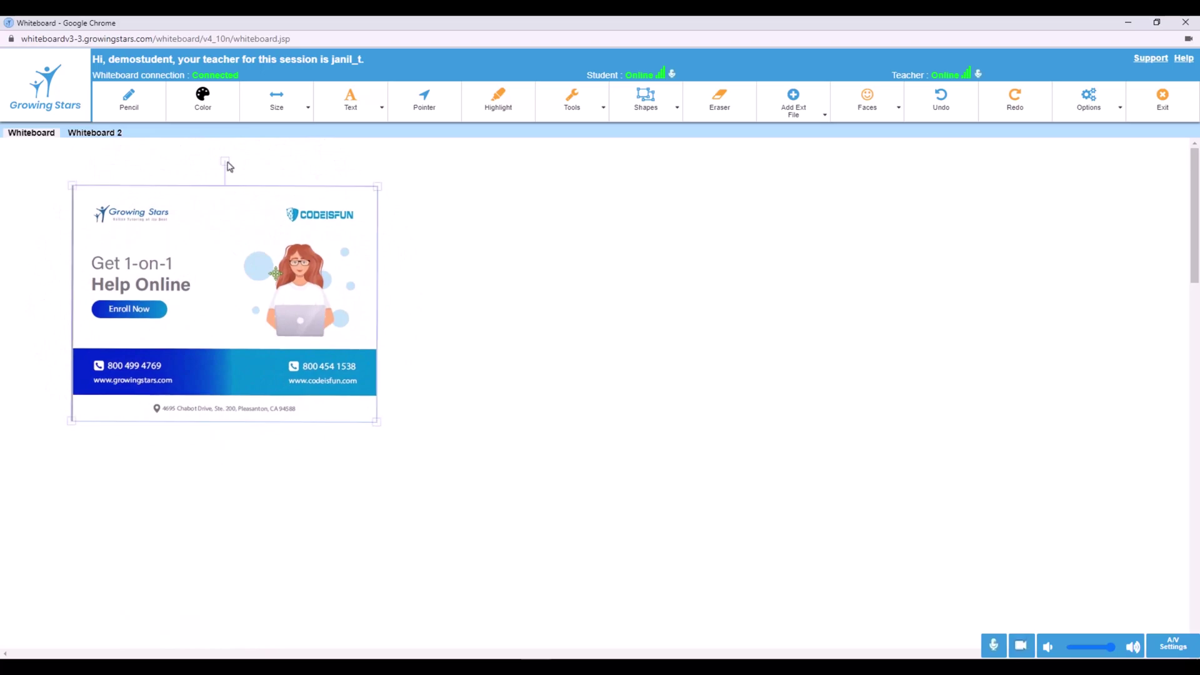
pyautogui.click(132, 109)
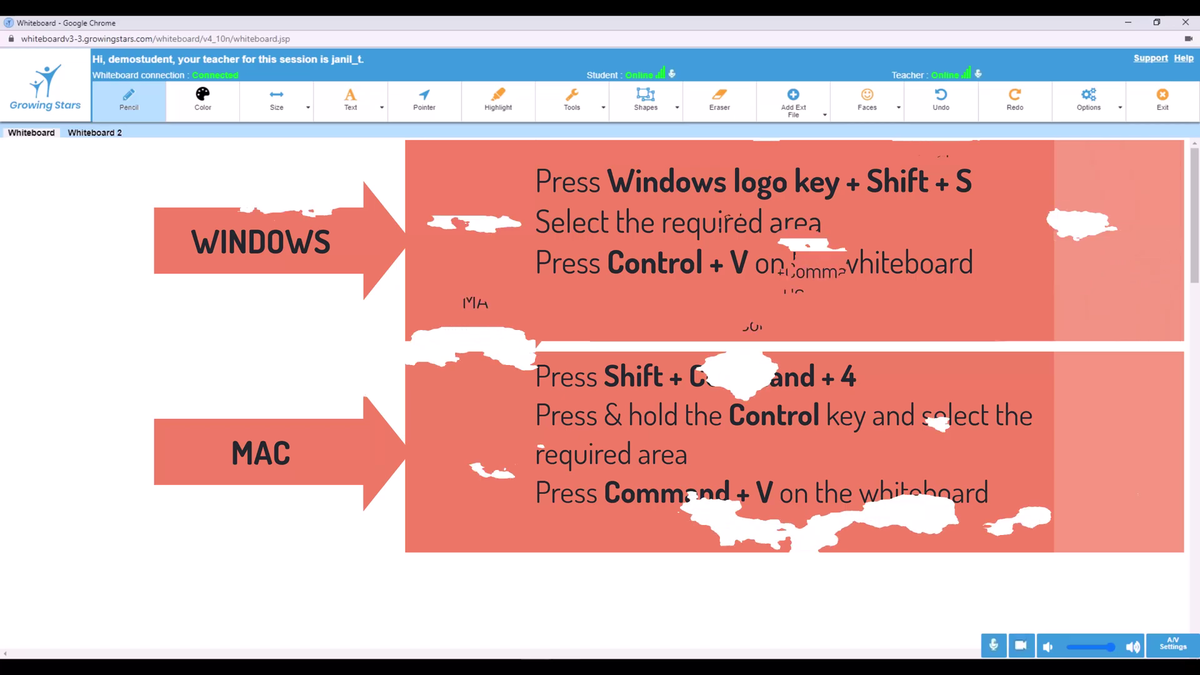
# Snip the Quick Start guide's opening section and paste it into the whiteboard with Ctrl+V
pyautogui.press('super+shift+s')
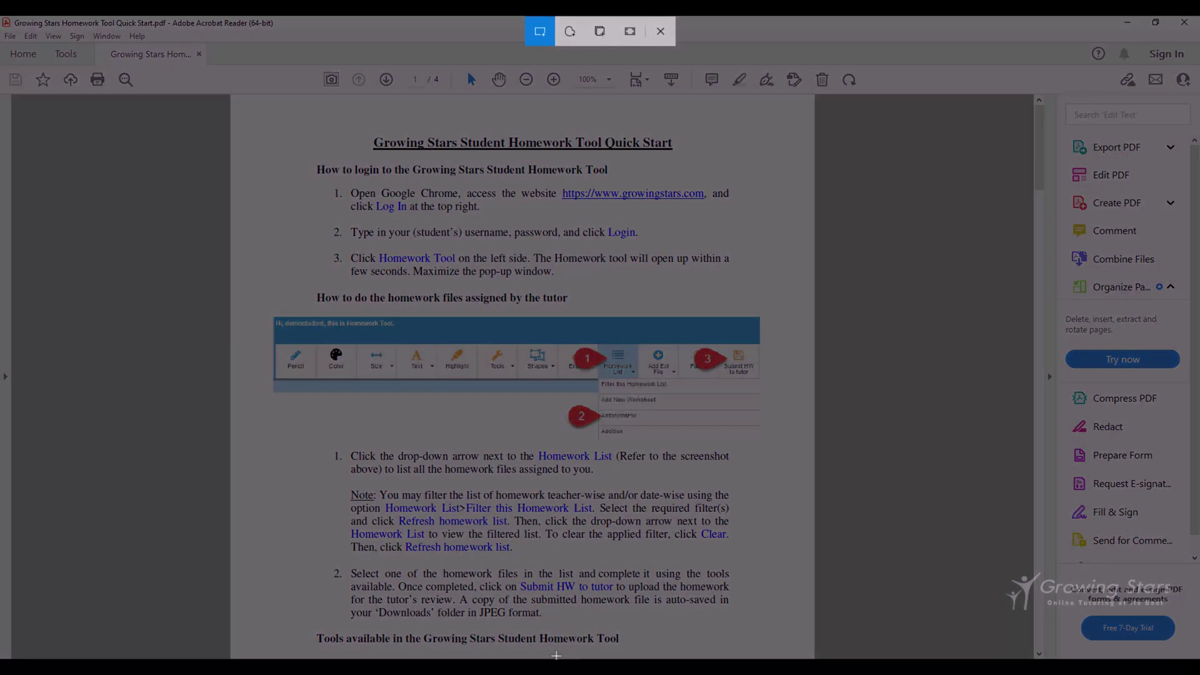
pyautogui.moveTo(302, 122); pyautogui.dragTo(749, 286)
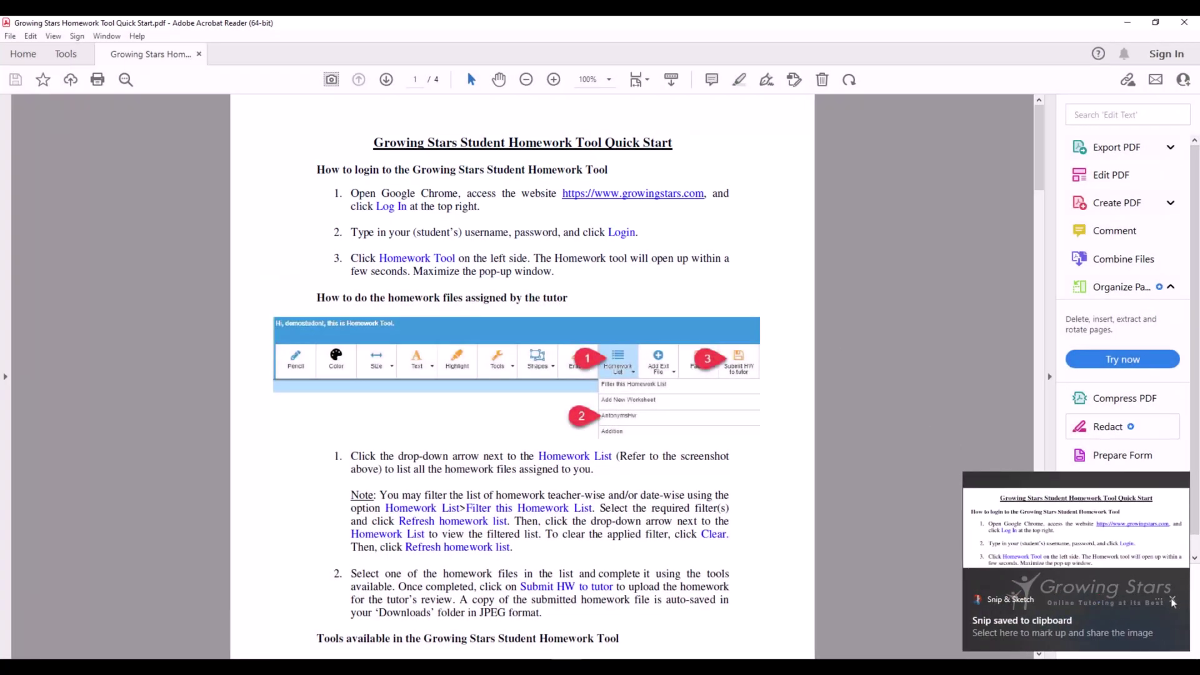
pyautogui.click(1173, 601)
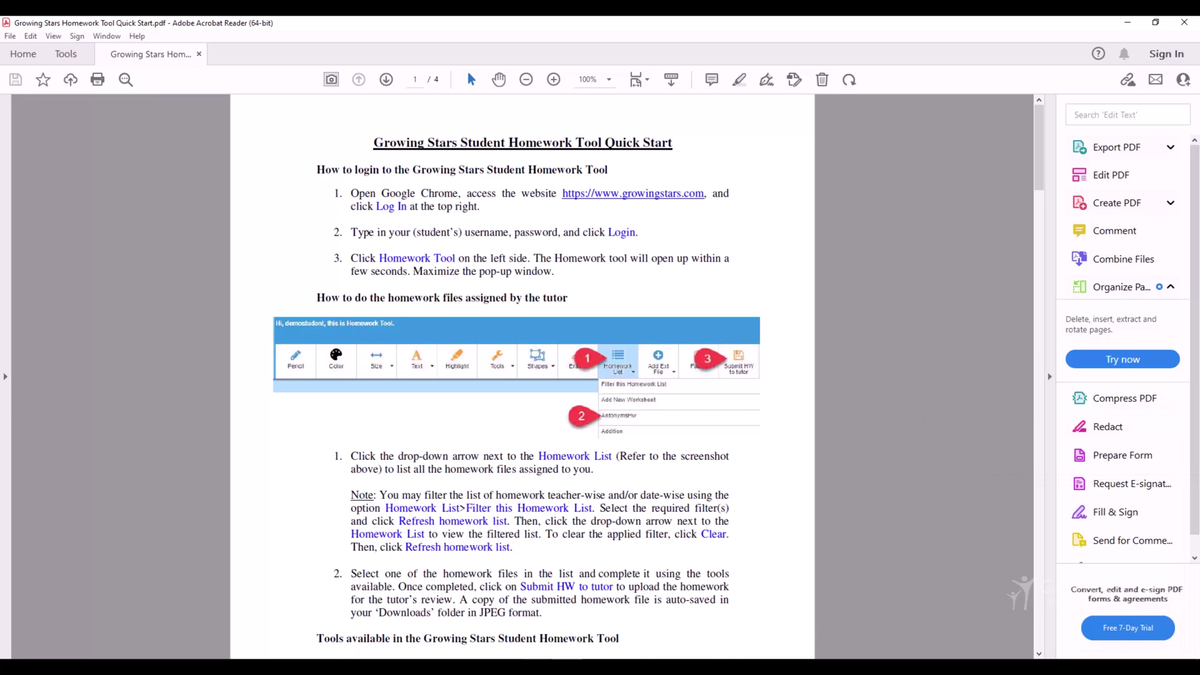
pyautogui.click(597, 625)
pyautogui.hotkey('ctrl', 'v')
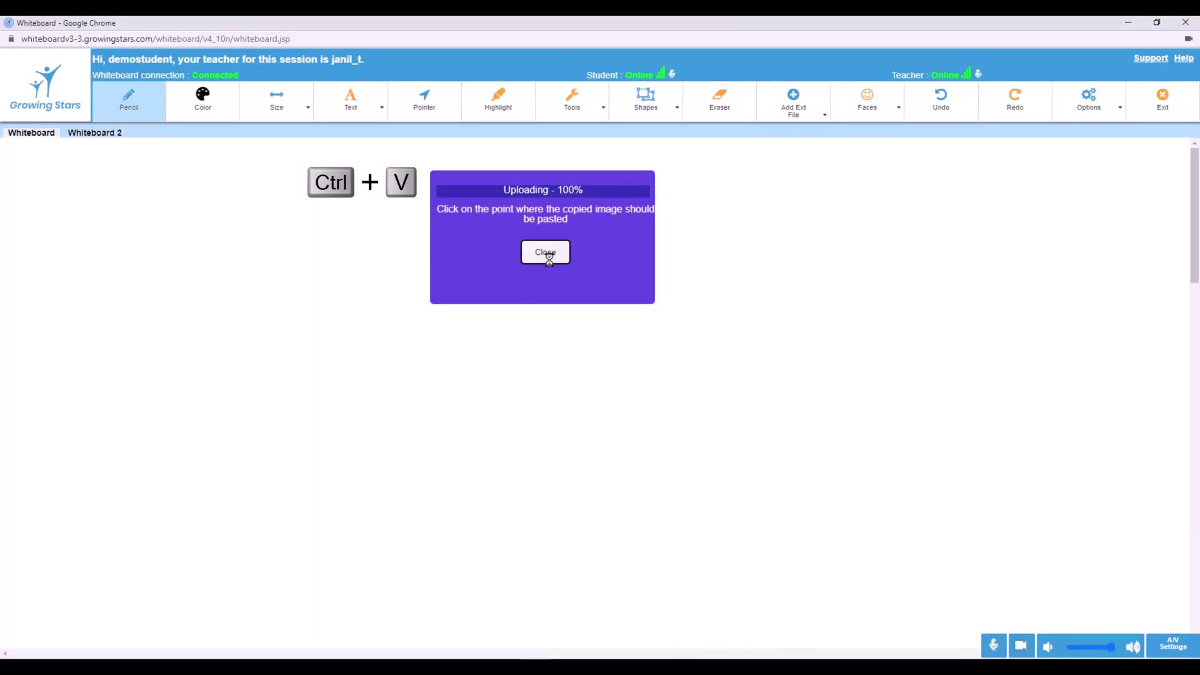
# Place the pasted Quick Start login snip near the top-left of the whiteboard
pyautogui.click(546, 253)
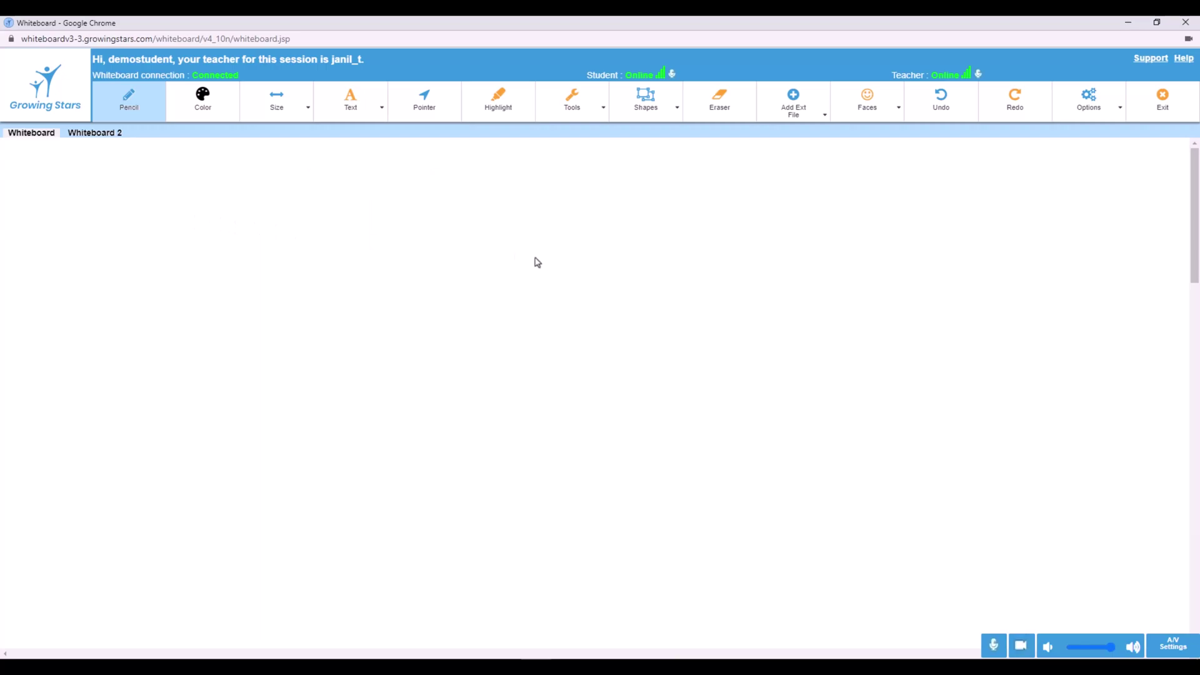
pyautogui.click(88, 170)
pyautogui.click(127, 103)
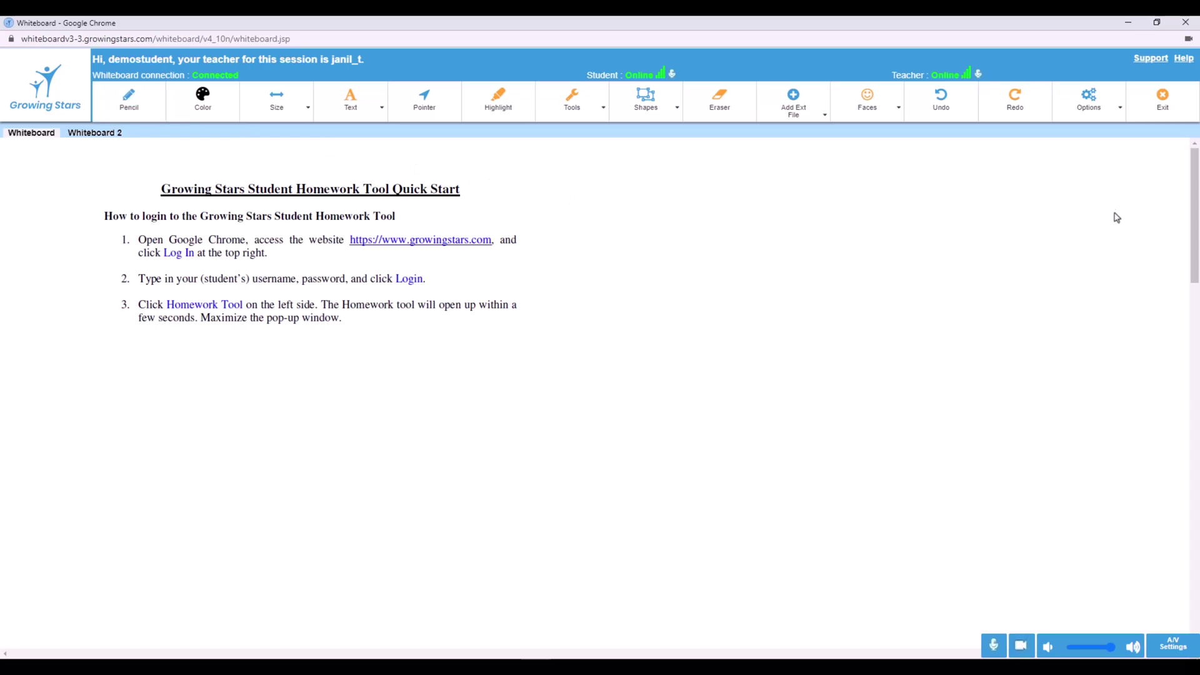
# Open the chat from Options and send the teacher 'Hi, How are you?'
pyautogui.click(1112, 109)
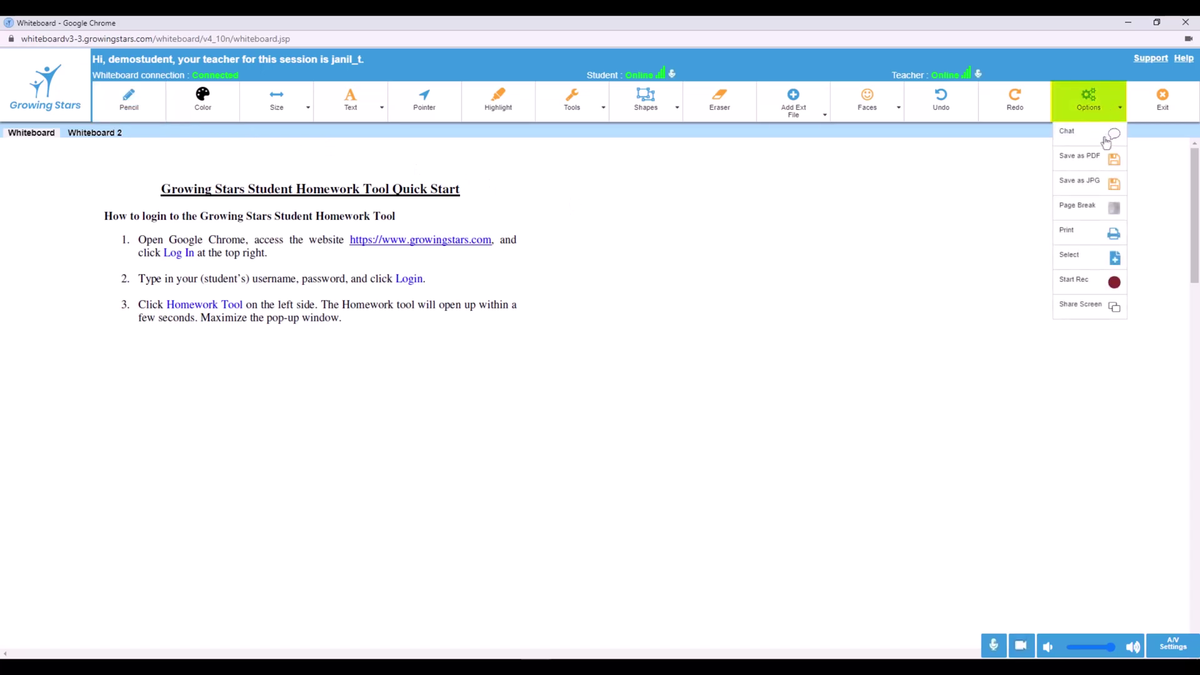
pyautogui.click(1103, 133)
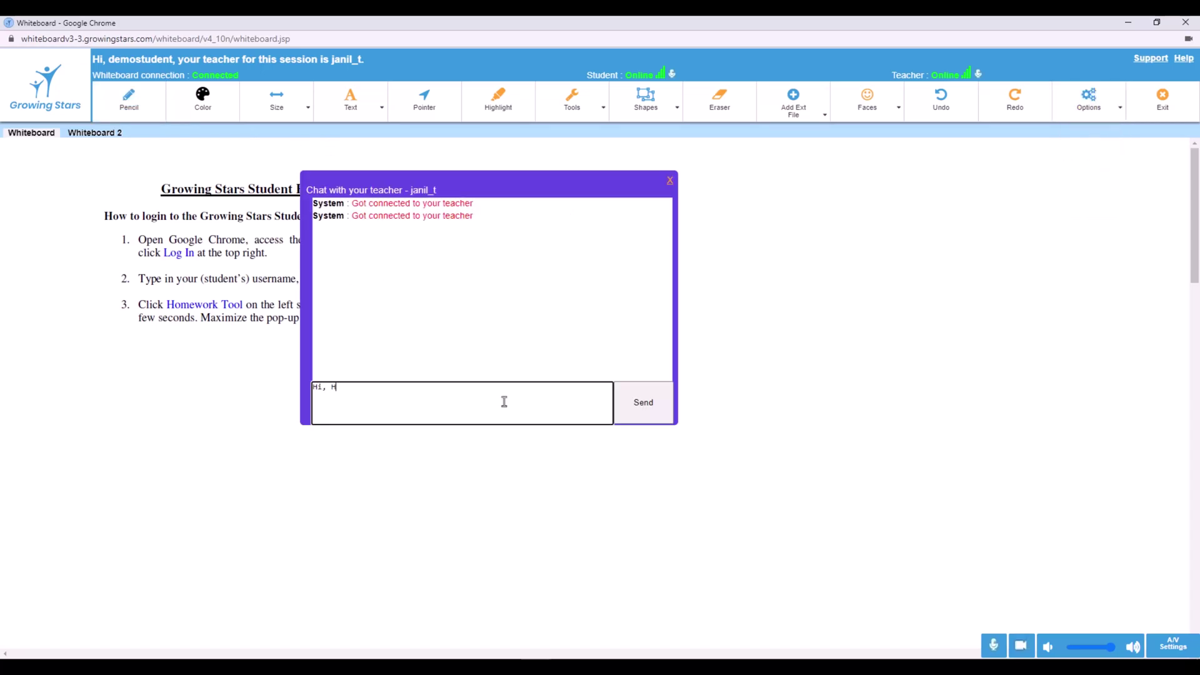
pyautogui.write('Hi, How are you?')
pyautogui.press('Return')
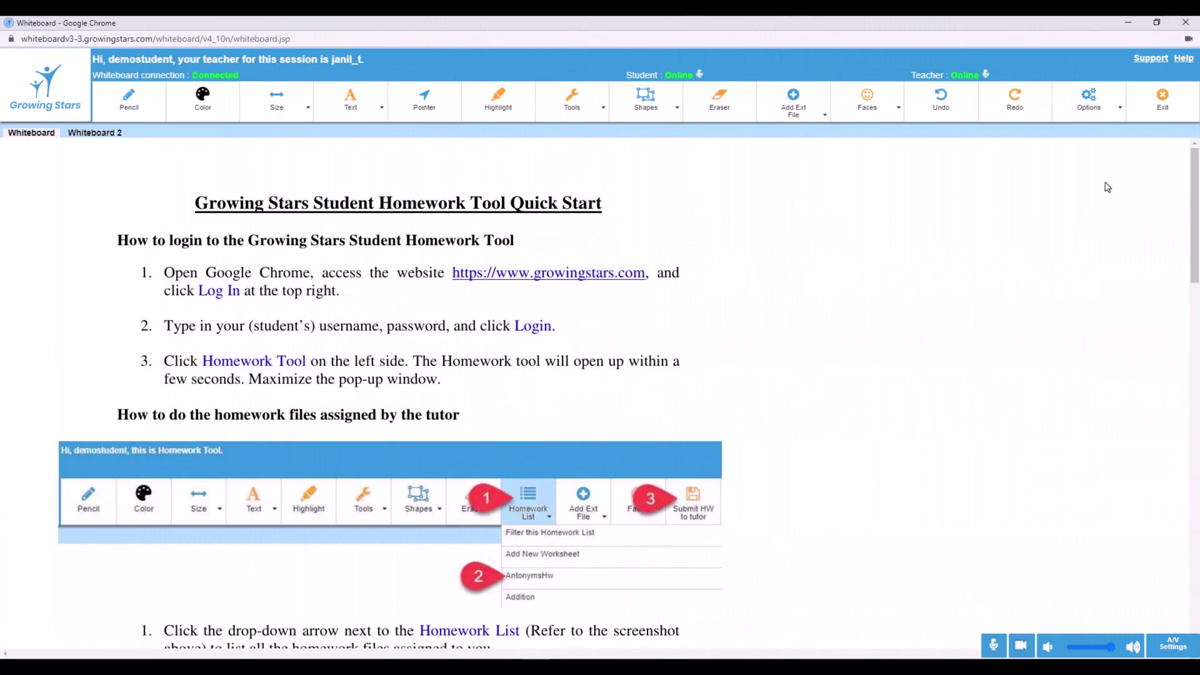
pyautogui.click(1120, 108)
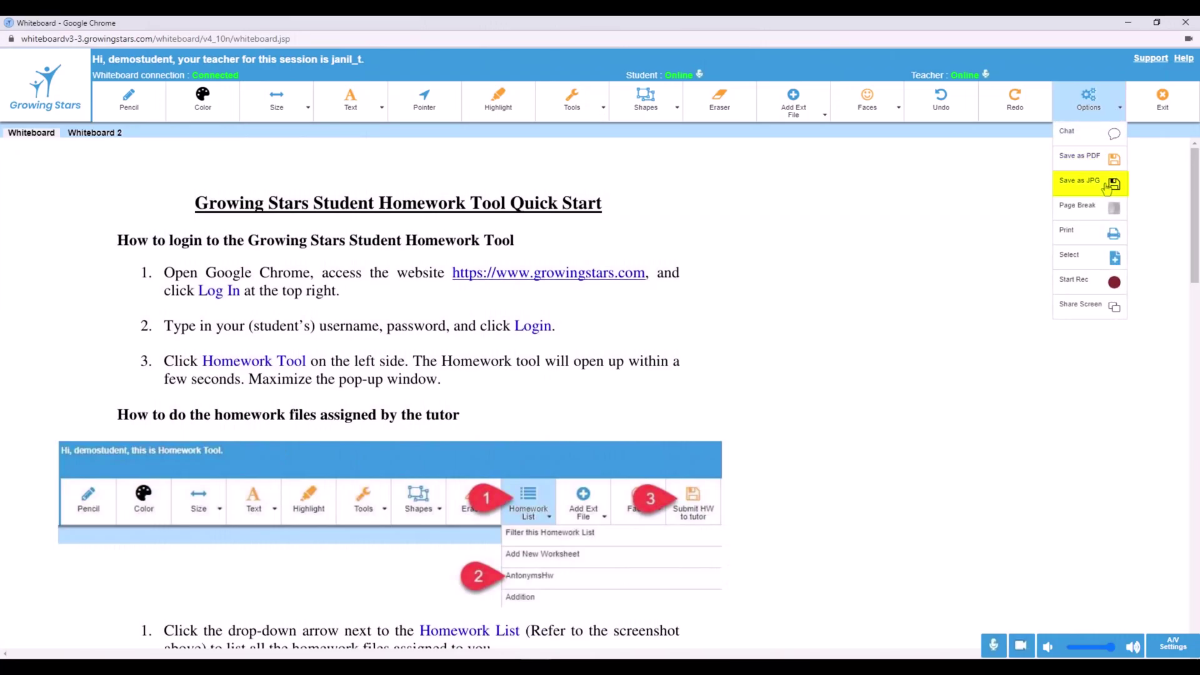
# Save the whiteboard as a JPG and show the downloaded image in its folder
pyautogui.click(1107, 185)
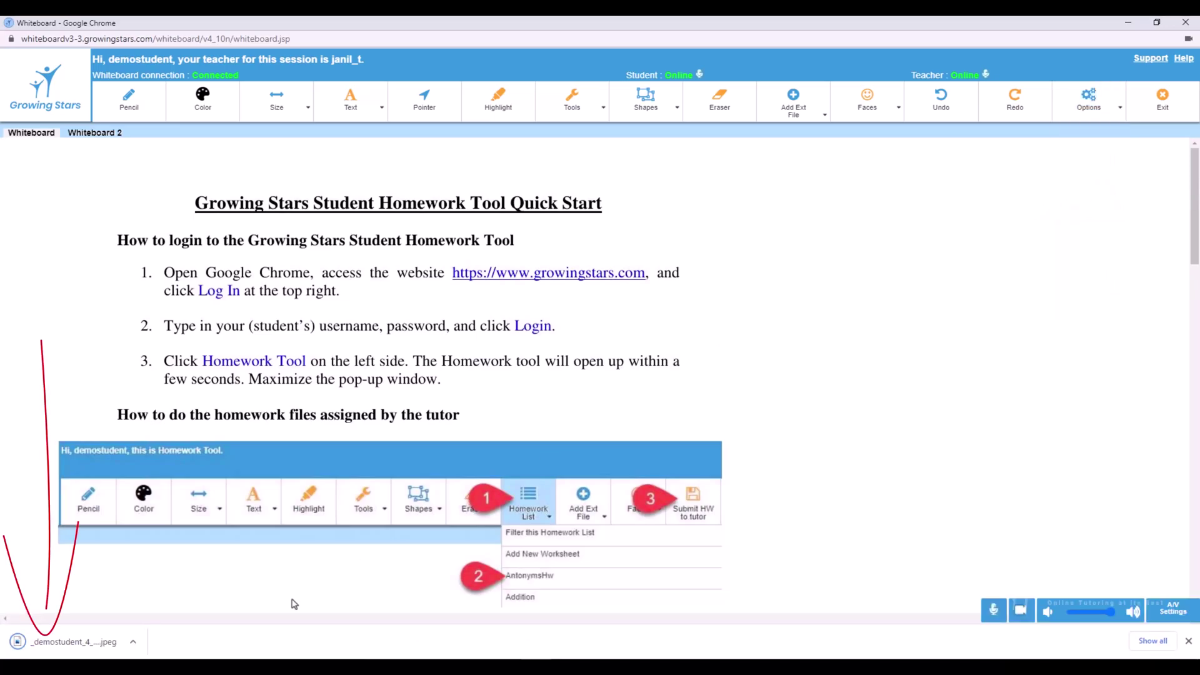
pyautogui.click(133, 642)
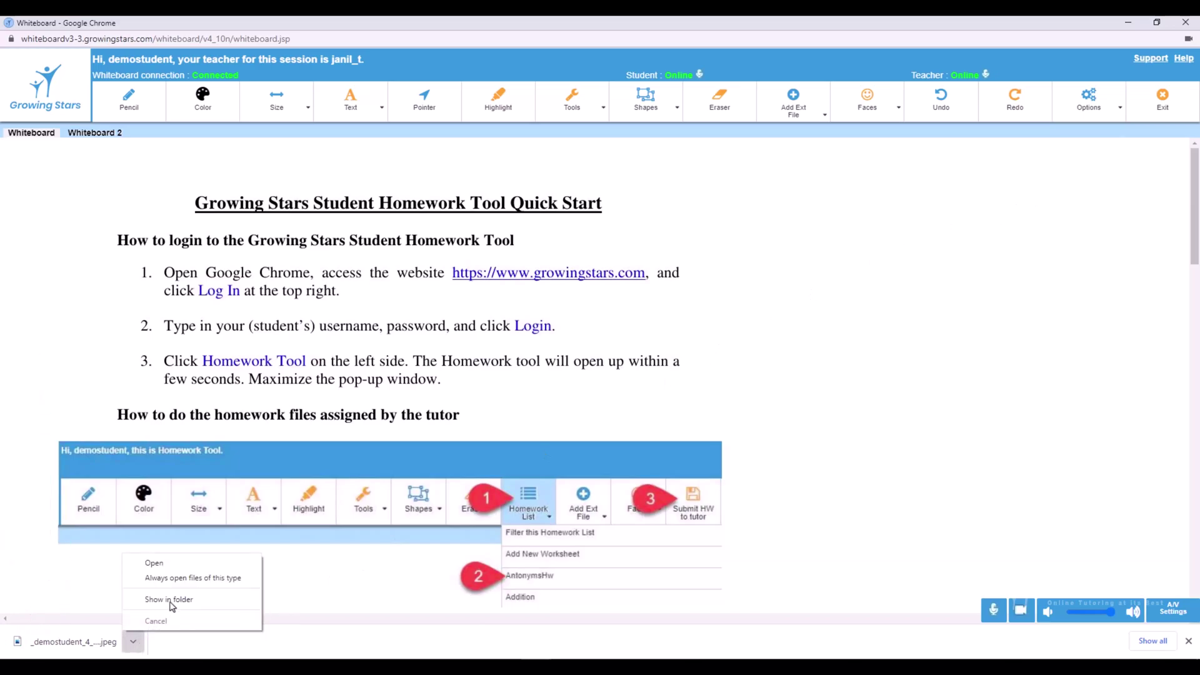
pyautogui.click(174, 600)
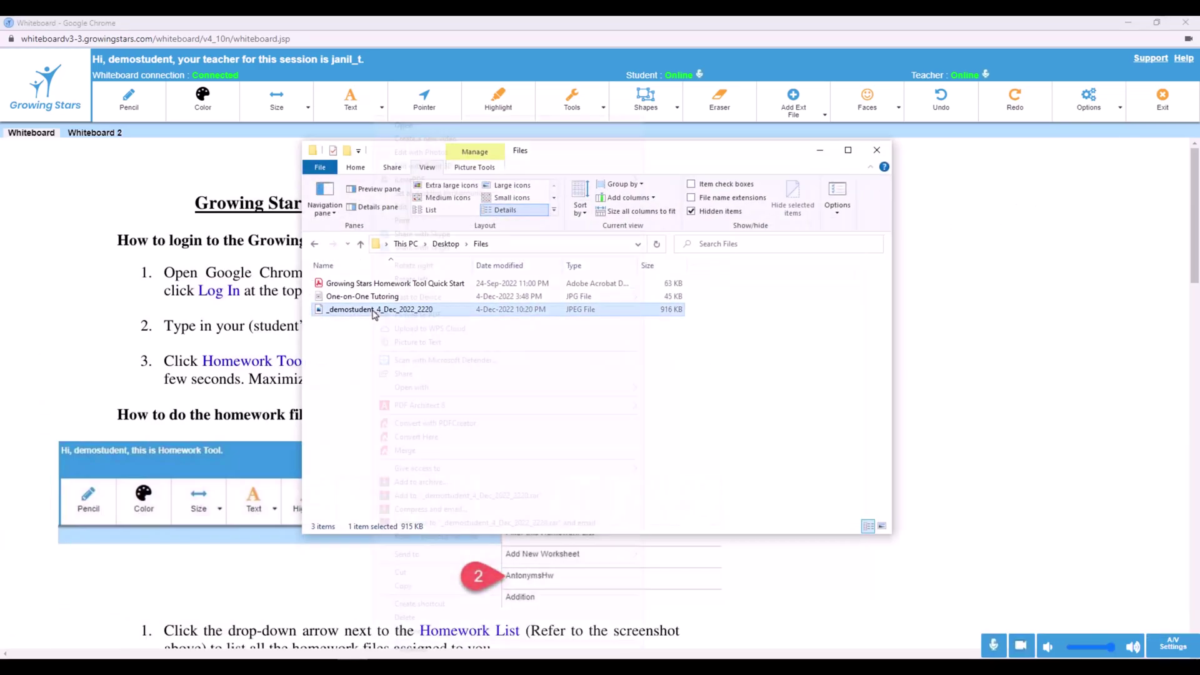
# Open the saved JPEG in Paint to check it
pyautogui.rightClick(373, 311)
pyautogui.moveTo(463, 389)
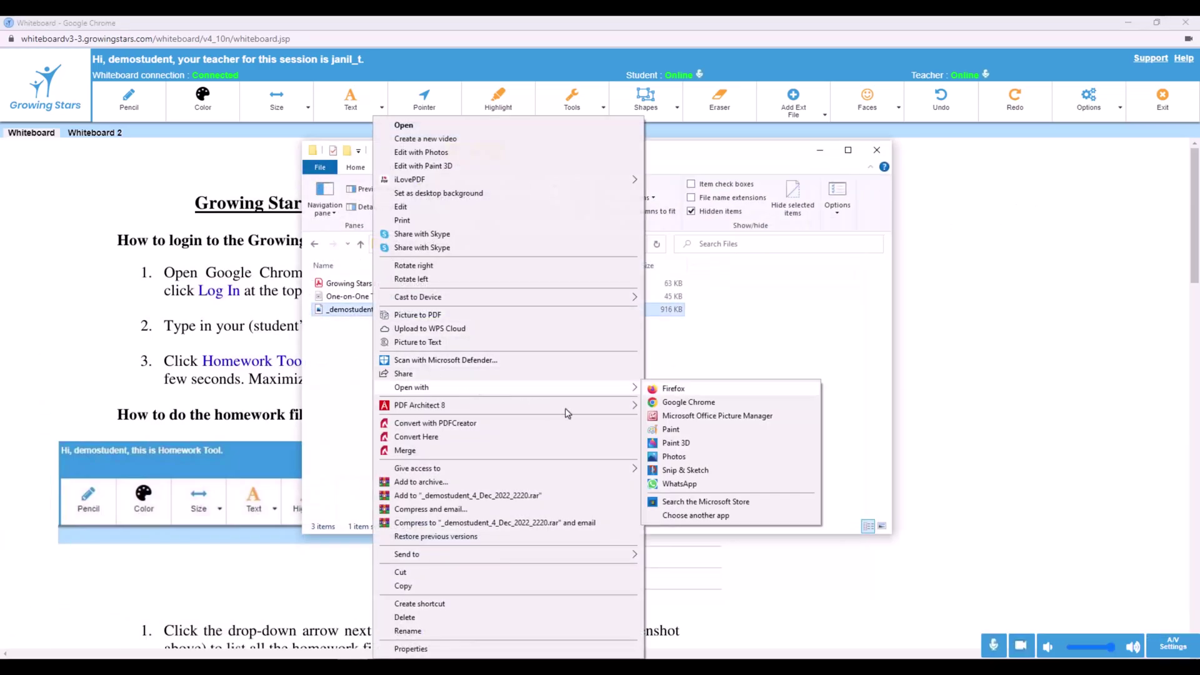
pyautogui.click(699, 433)
pyautogui.scroll(-15, 702, 435)
pyautogui.scroll(14, 702, 434)
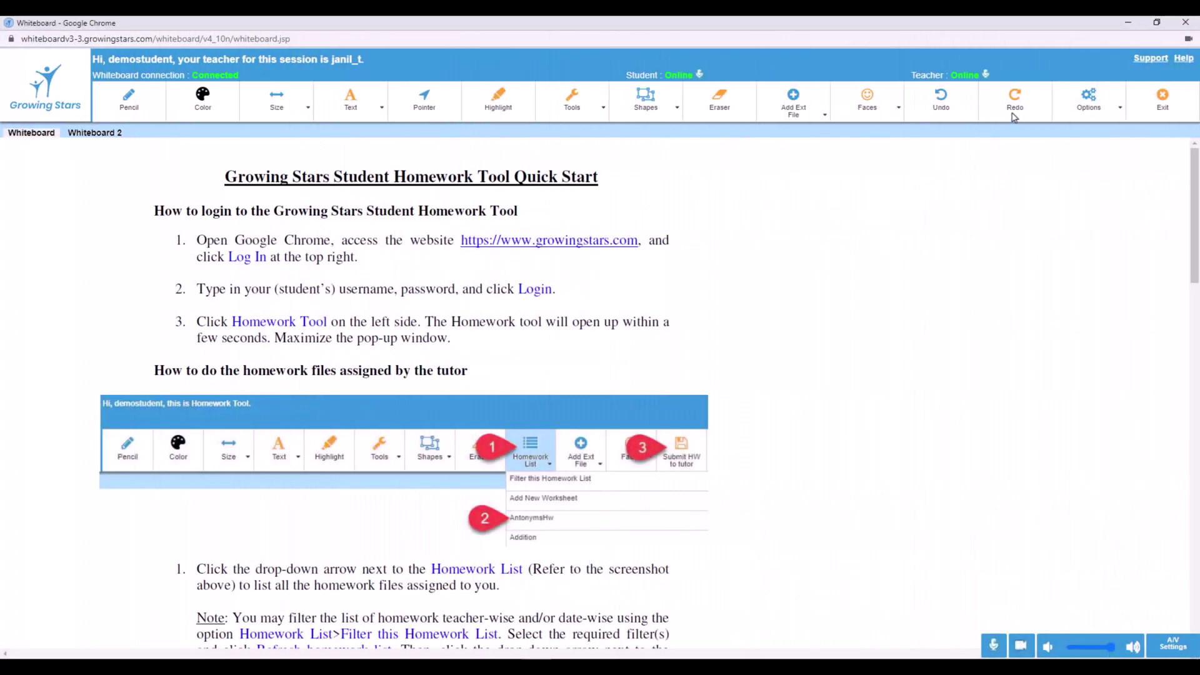
# Add page breaks to the Quick Start document and scroll to see the dashed lines
pyautogui.click(1111, 113)
pyautogui.moveTo(1195, 198)
pyautogui.mouseDown()
pyautogui.moveTo(1186, 588)
pyautogui.moveTo(1197, 187)
pyautogui.mouseUp()
pyautogui.click(1111, 116)
pyautogui.click(1095, 211)
pyautogui.moveTo(1196, 172); pyautogui.dragTo(1198, 291)
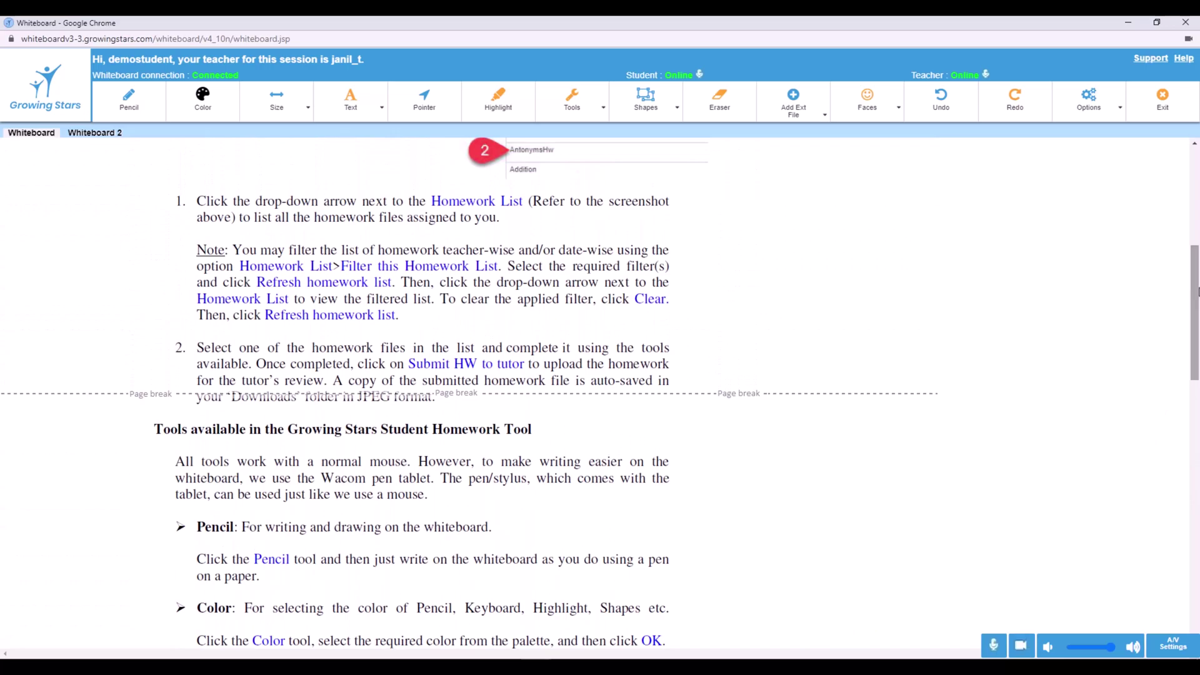
# Drag both dashed page-break lines clear of the text, then save the whiteboard as a PDF
pyautogui.click(1115, 105)
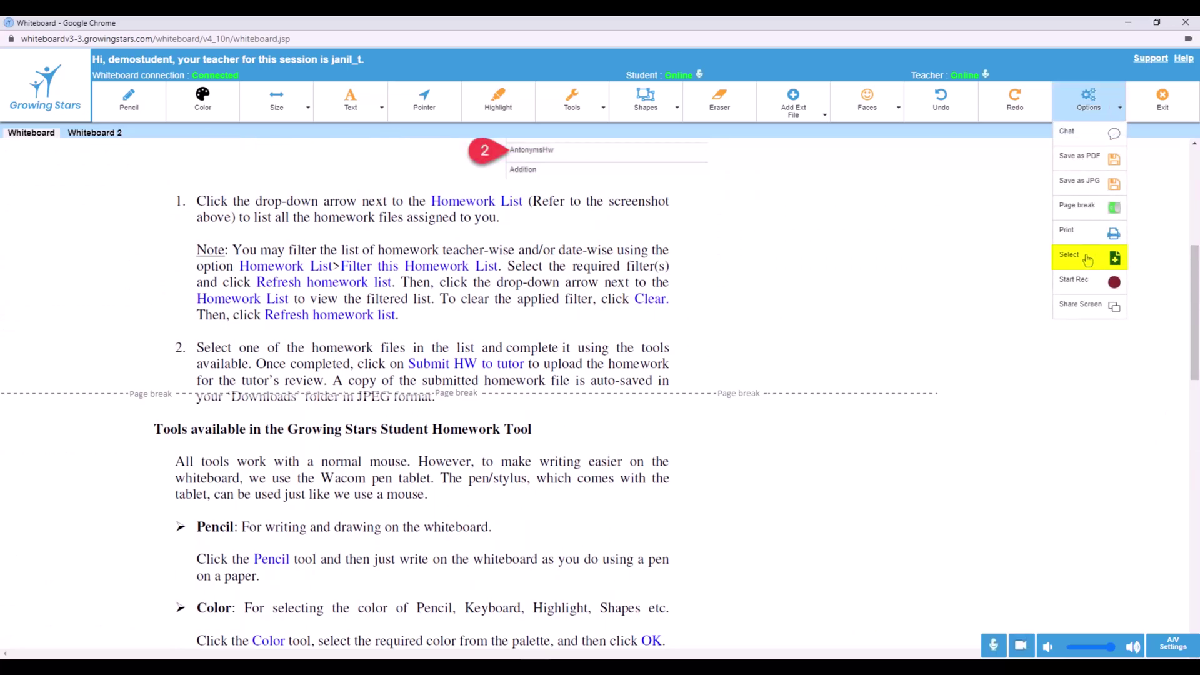
pyautogui.click(1088, 260)
pyautogui.moveTo(640, 394); pyautogui.dragTo(639, 413)
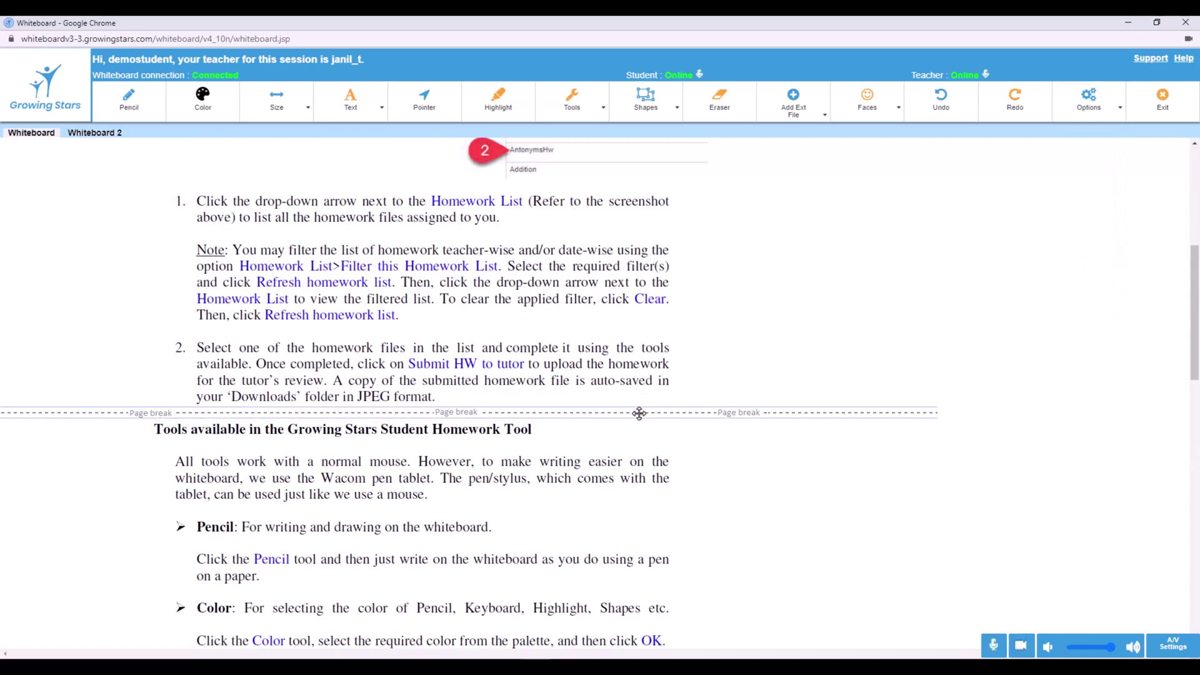
pyautogui.scroll(-8, 639, 413)
pyautogui.moveTo(687, 528); pyautogui.dragTo(688, 512)
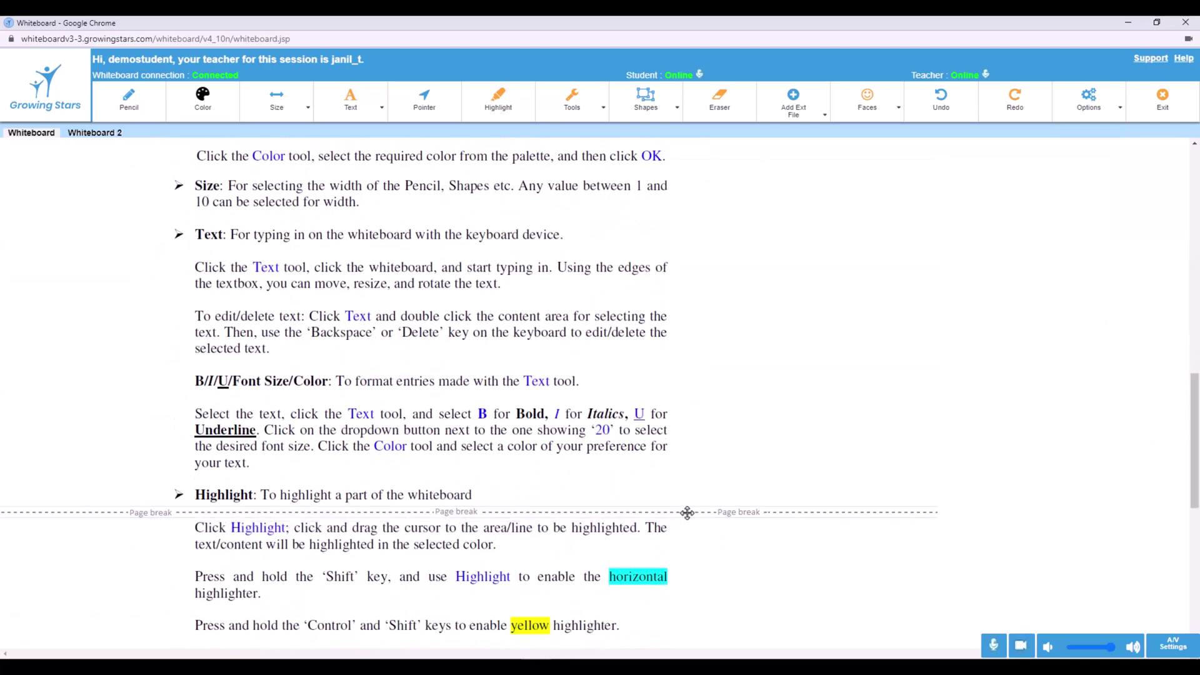
pyautogui.scroll(15, 702, 515)
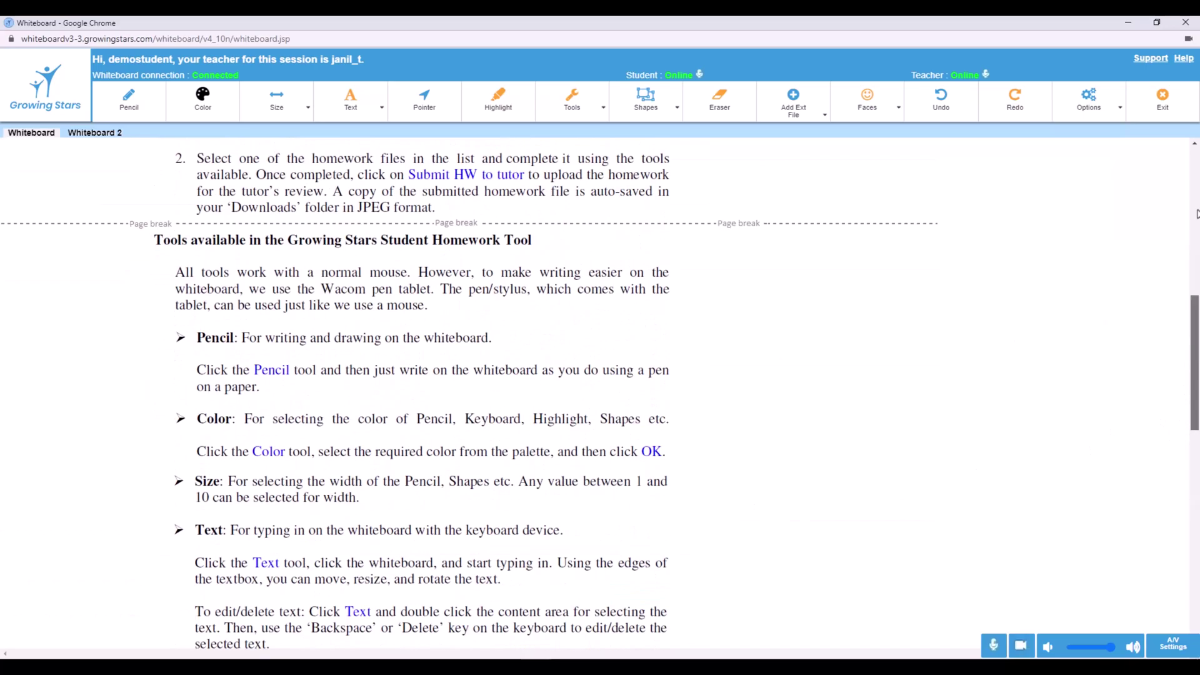
pyautogui.click(1089, 98)
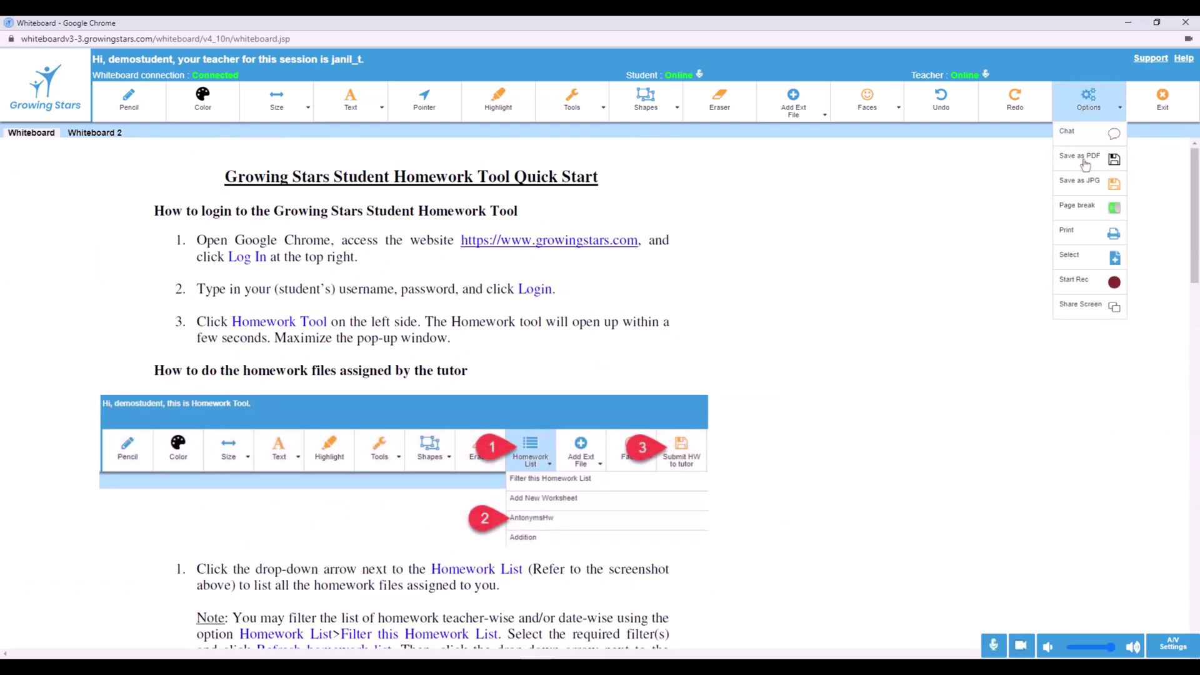
pyautogui.click(1086, 157)
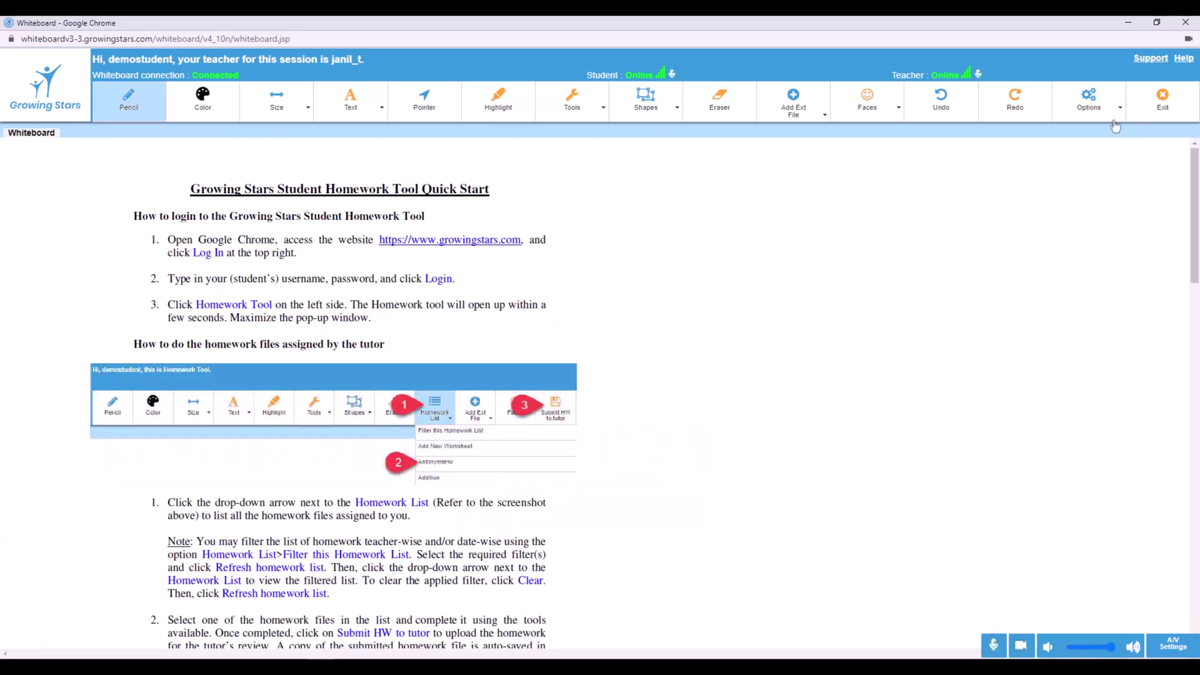
# Start recording the session and share the Whiteboard Chrome tab
pyautogui.click(1110, 109)
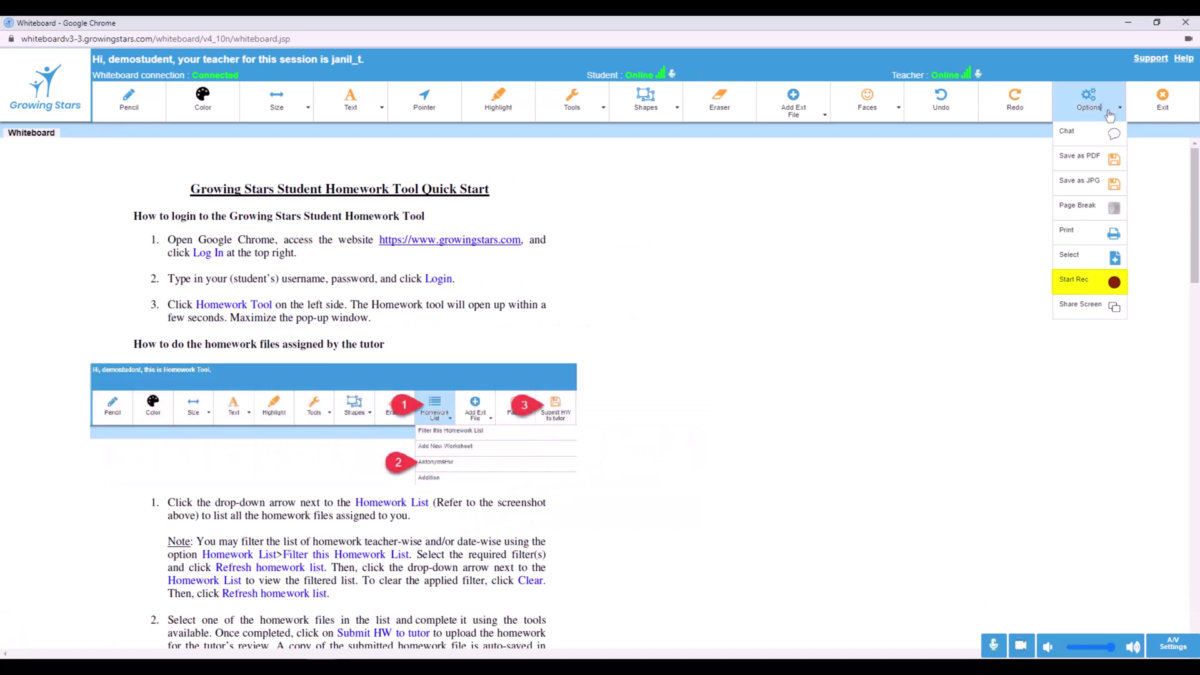
pyautogui.click(1092, 285)
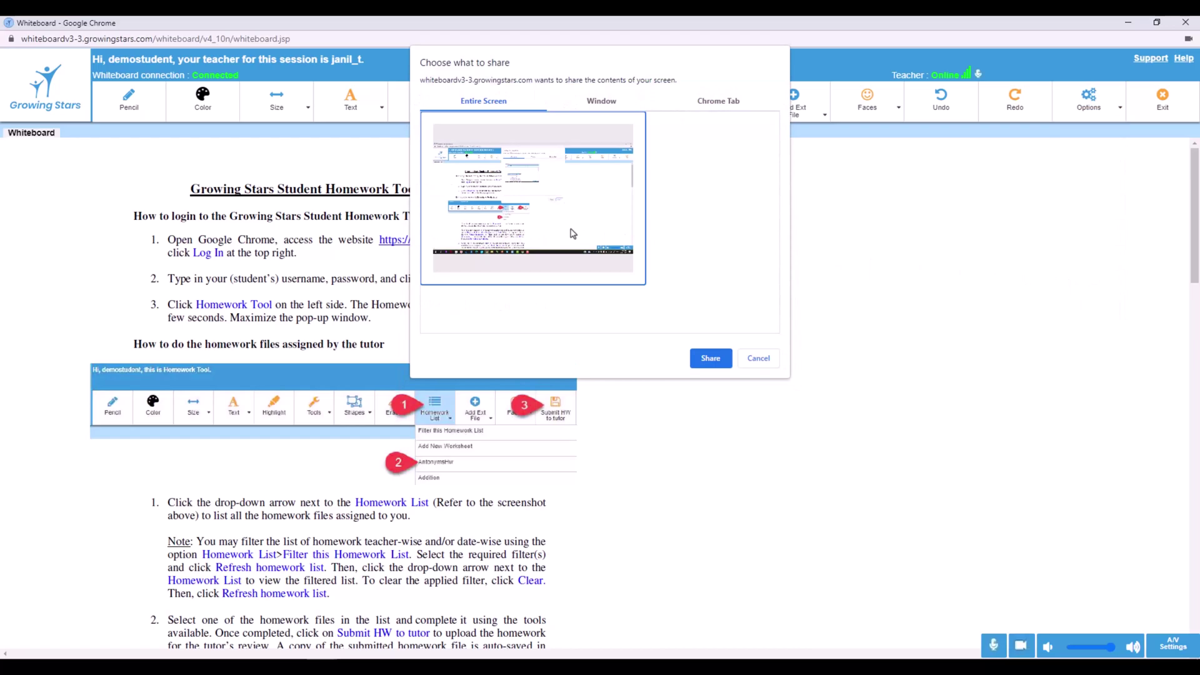
pyautogui.click(720, 104)
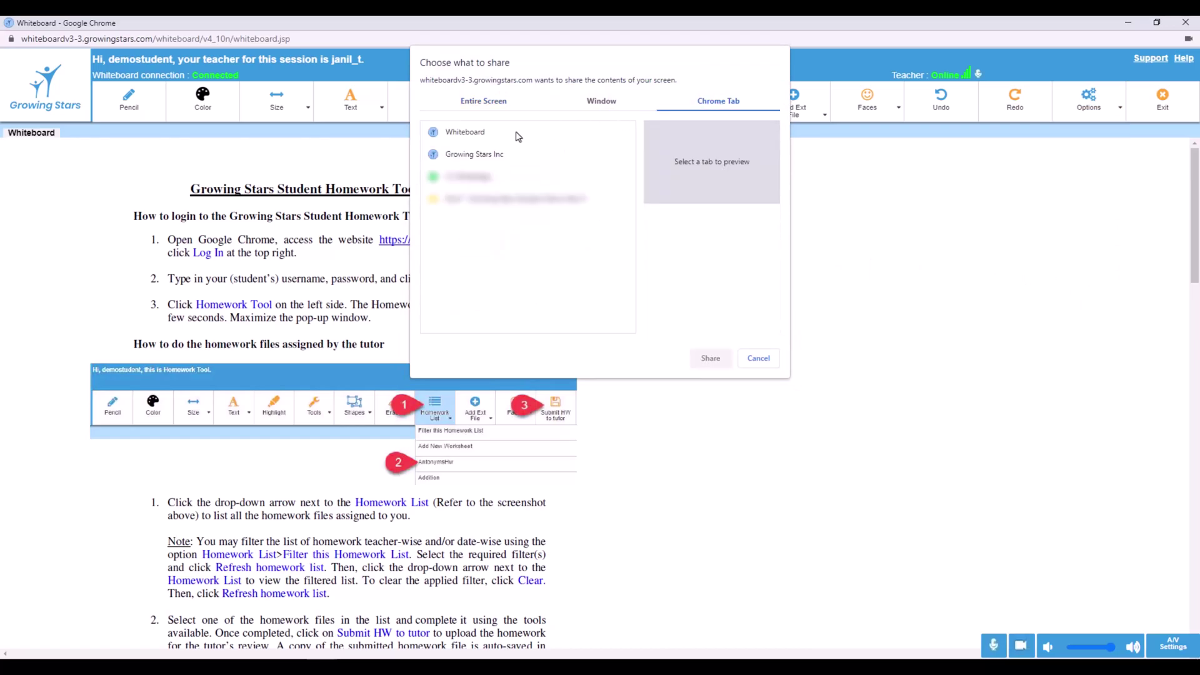
pyautogui.click(494, 136)
pyautogui.click(713, 359)
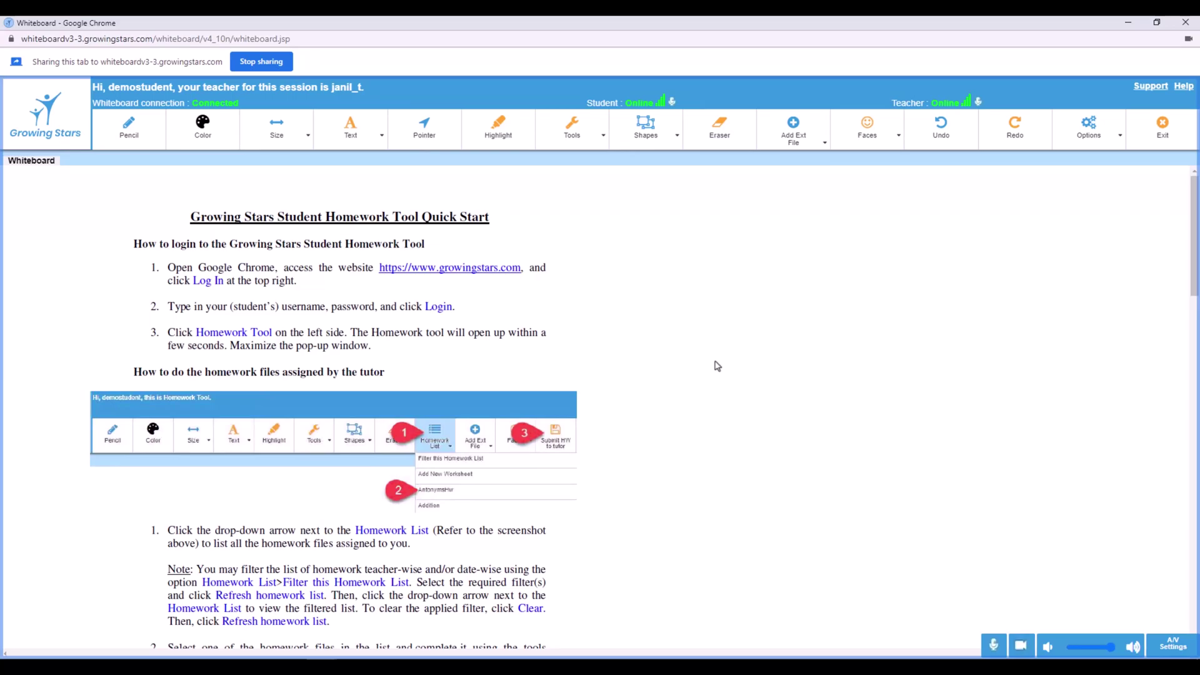
# Stop the session recording and save it as screen-capture.webm
pyautogui.click(1119, 142)
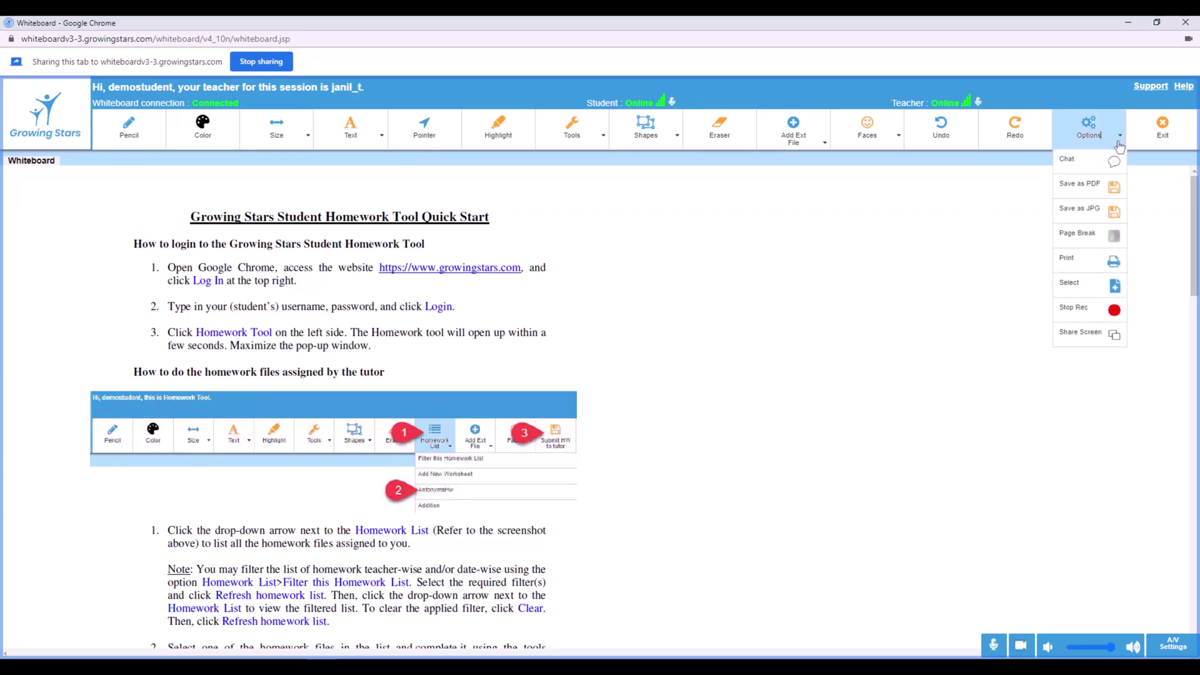
pyautogui.click(1084, 315)
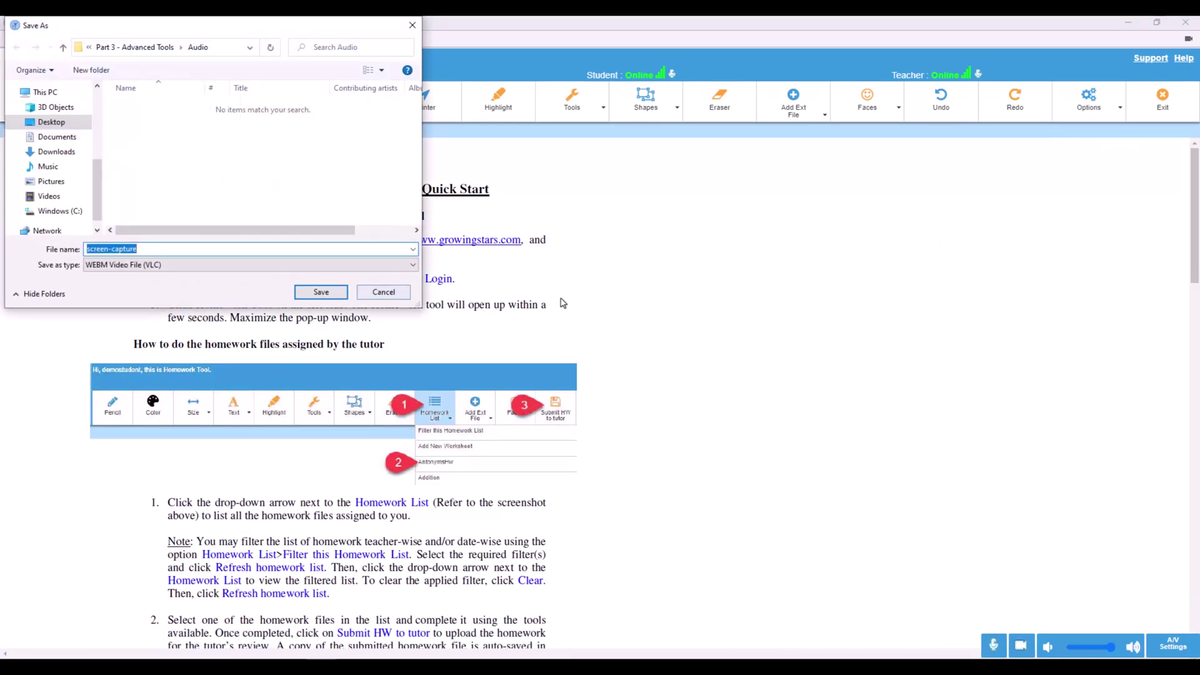
pyautogui.click(322, 293)
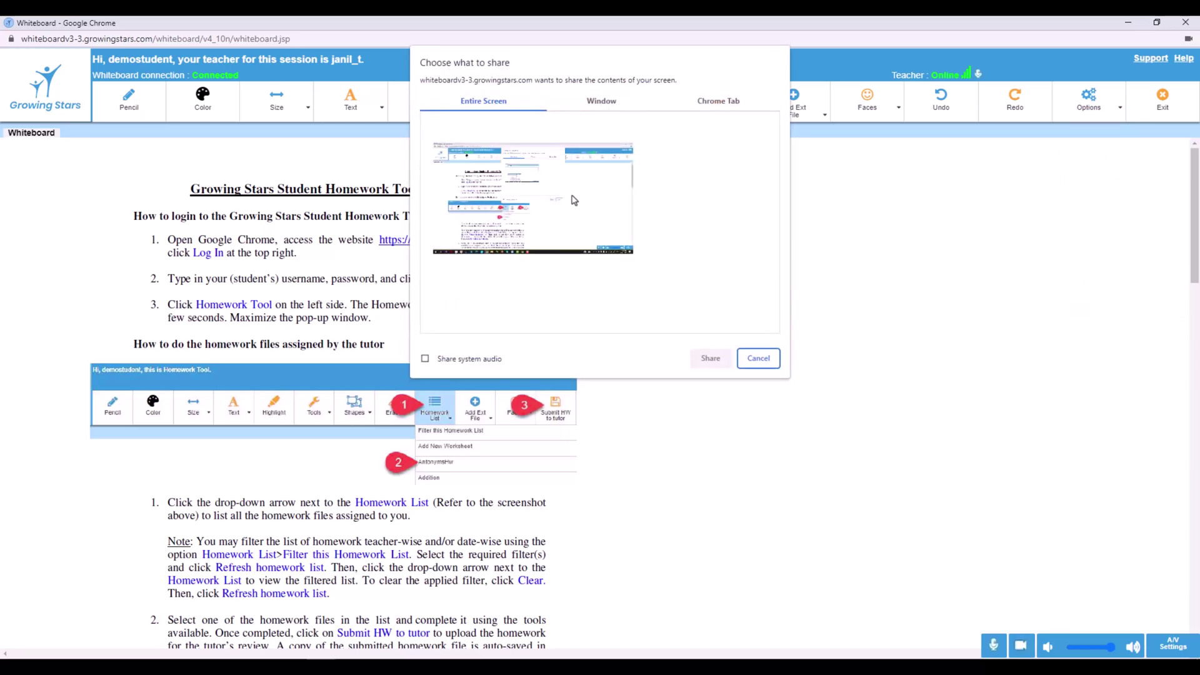
# Re-share the Whiteboard Chrome tab instead of the entire screen and bring up the Options list
pyautogui.click(574, 200)
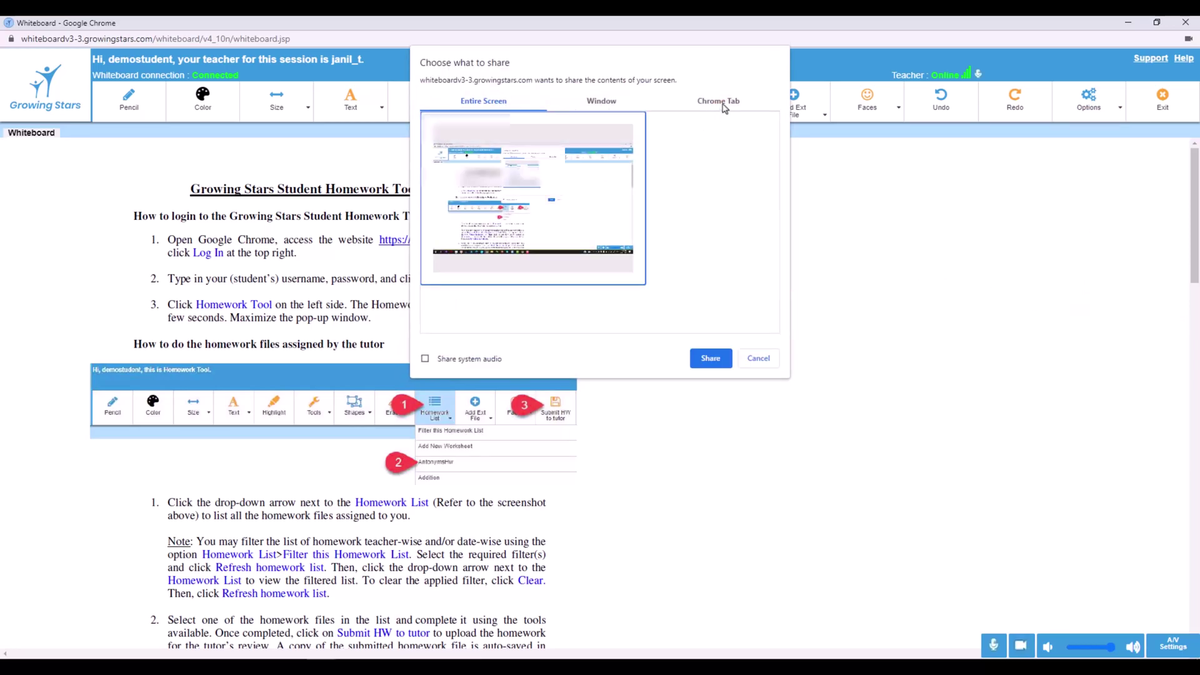
pyautogui.click(678, 105)
pyautogui.click(487, 158)
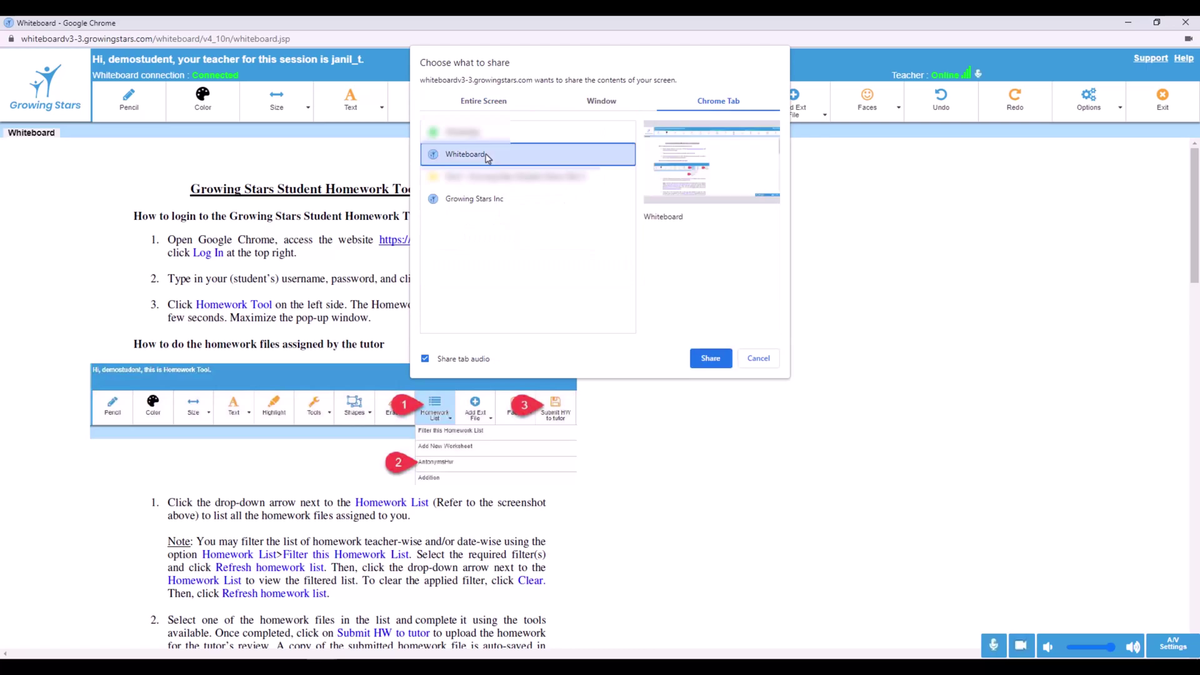
pyautogui.click(710, 359)
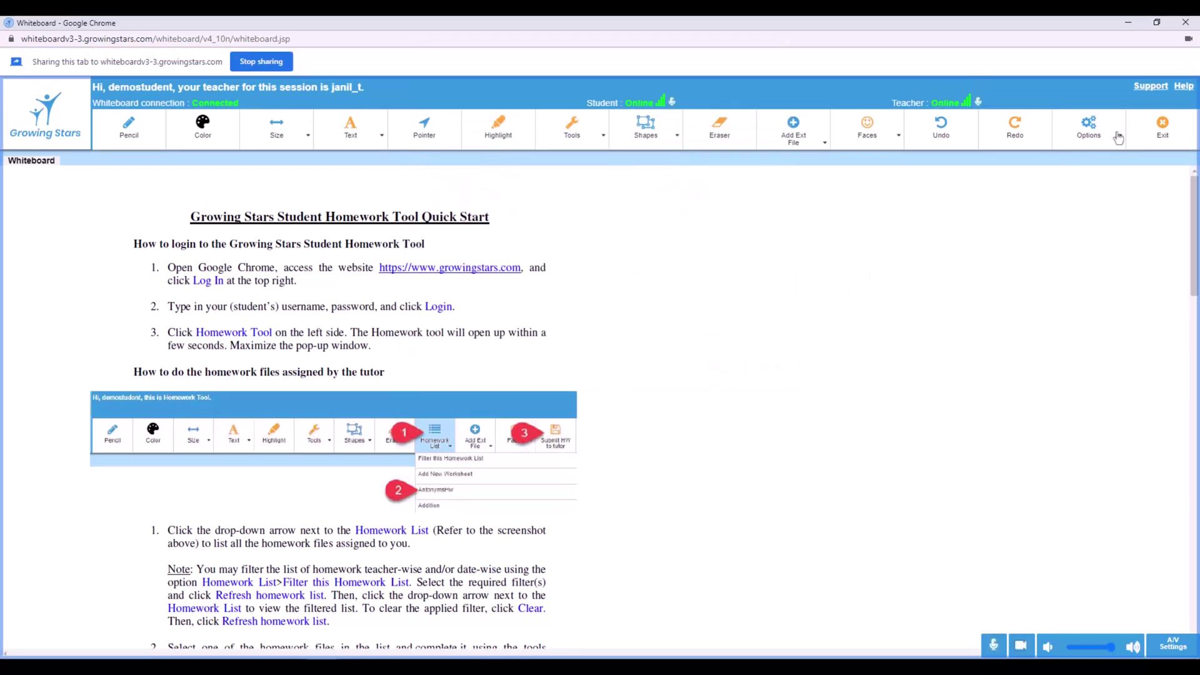
pyautogui.click(1090, 129)
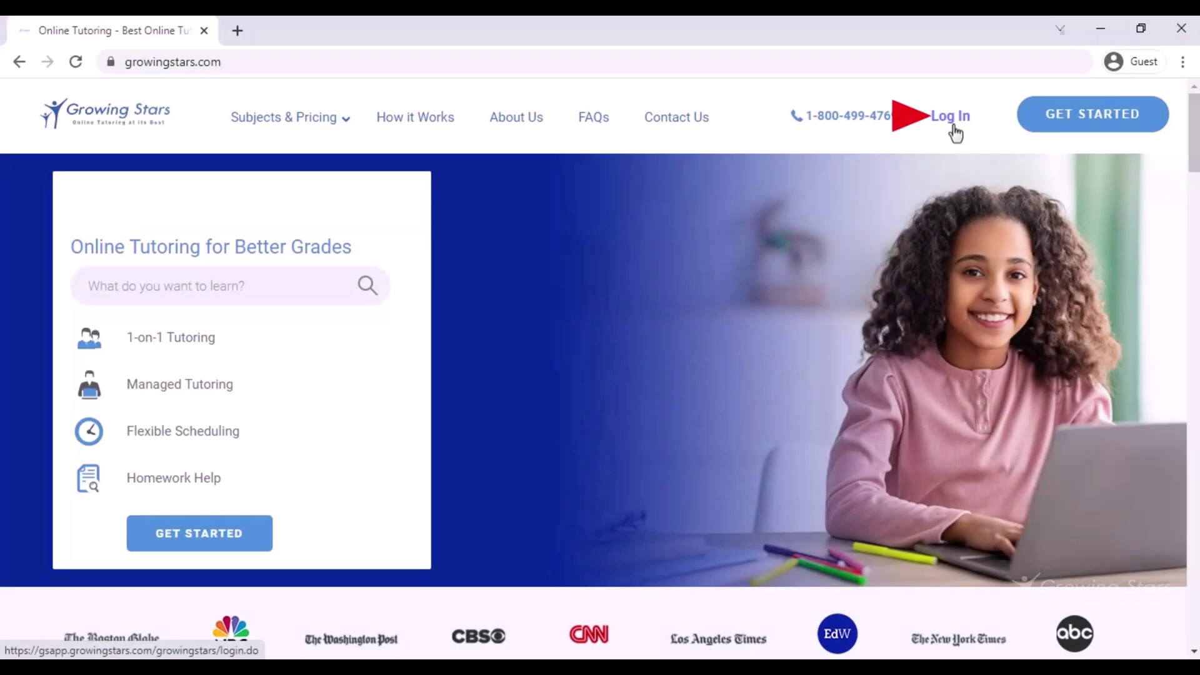
# Sign in to the student account, launch the Homework Tool and maximize its window
pyautogui.click(952, 117)
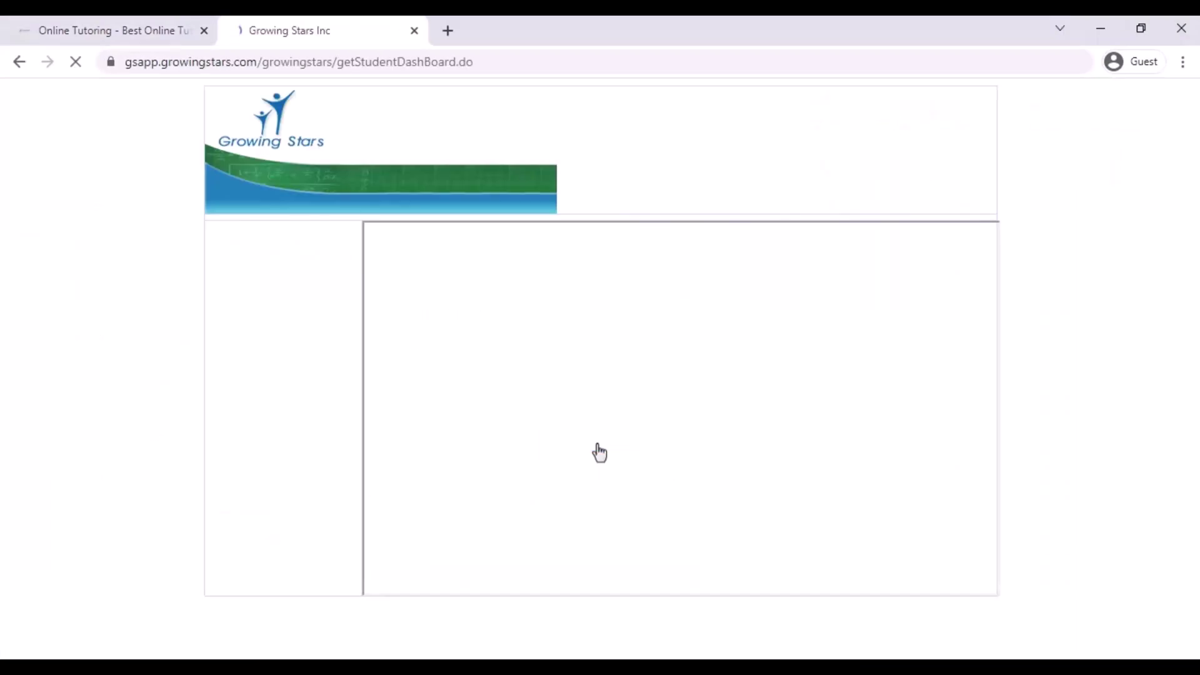
pyautogui.click(282, 355)
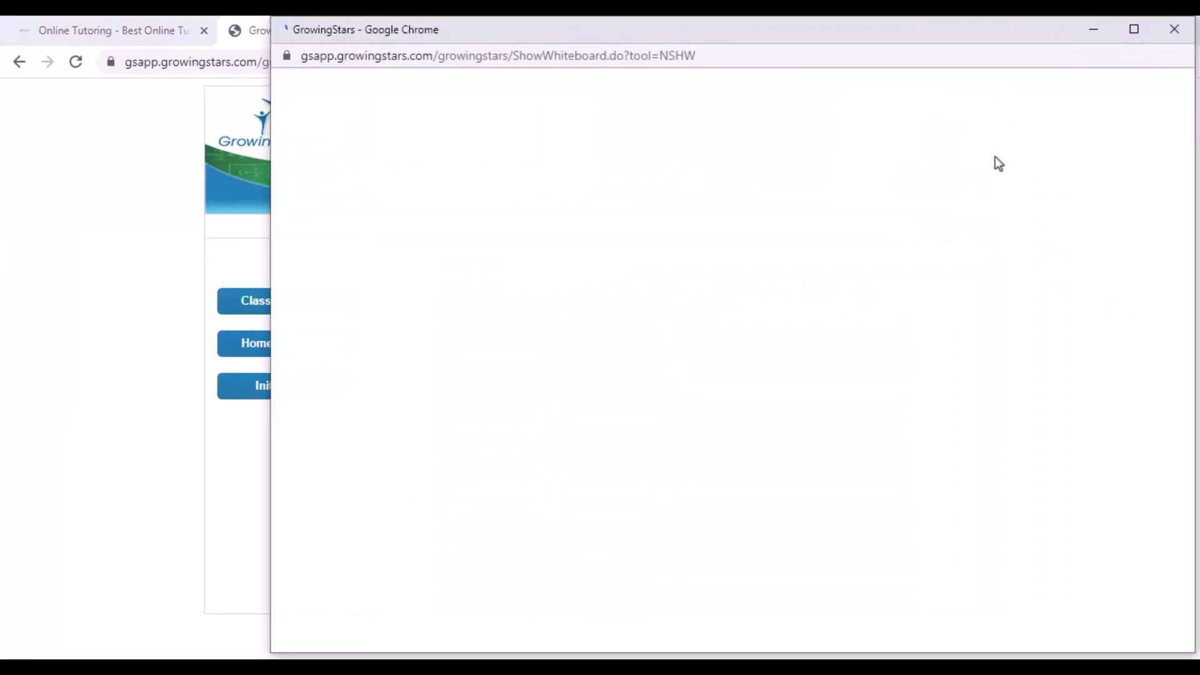
pyautogui.click(1135, 33)
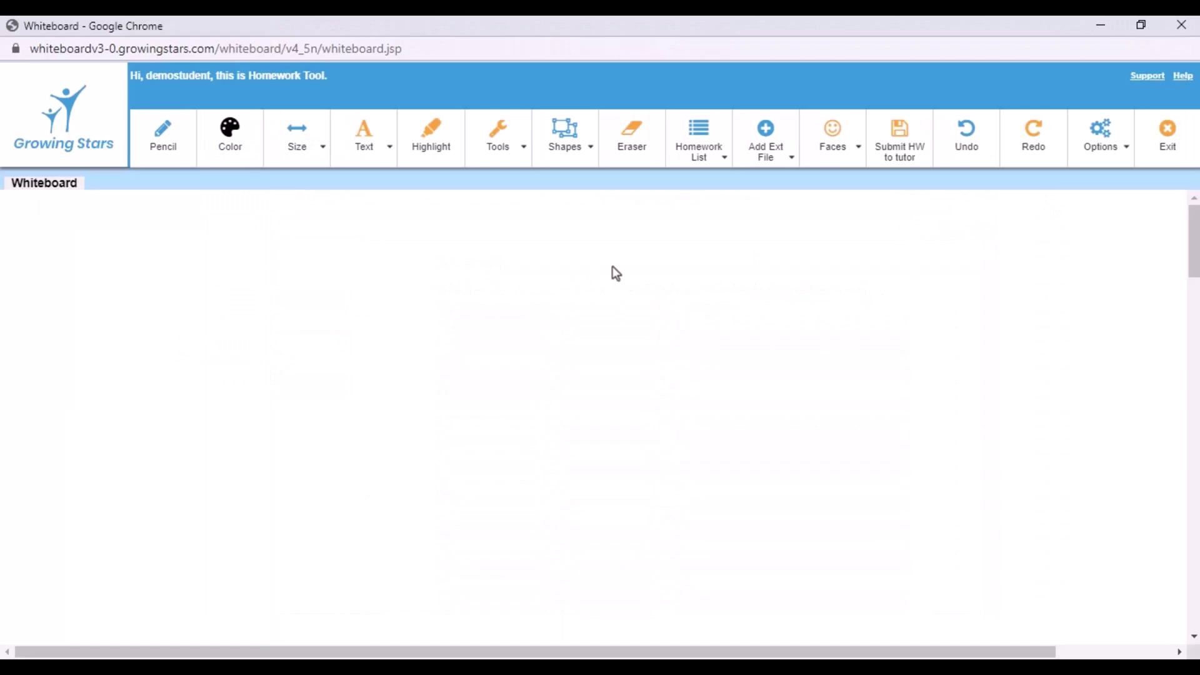
# Load the Heat_transfer worksheet and label the steam arrow 'Convection'
pyautogui.click(720, 168)
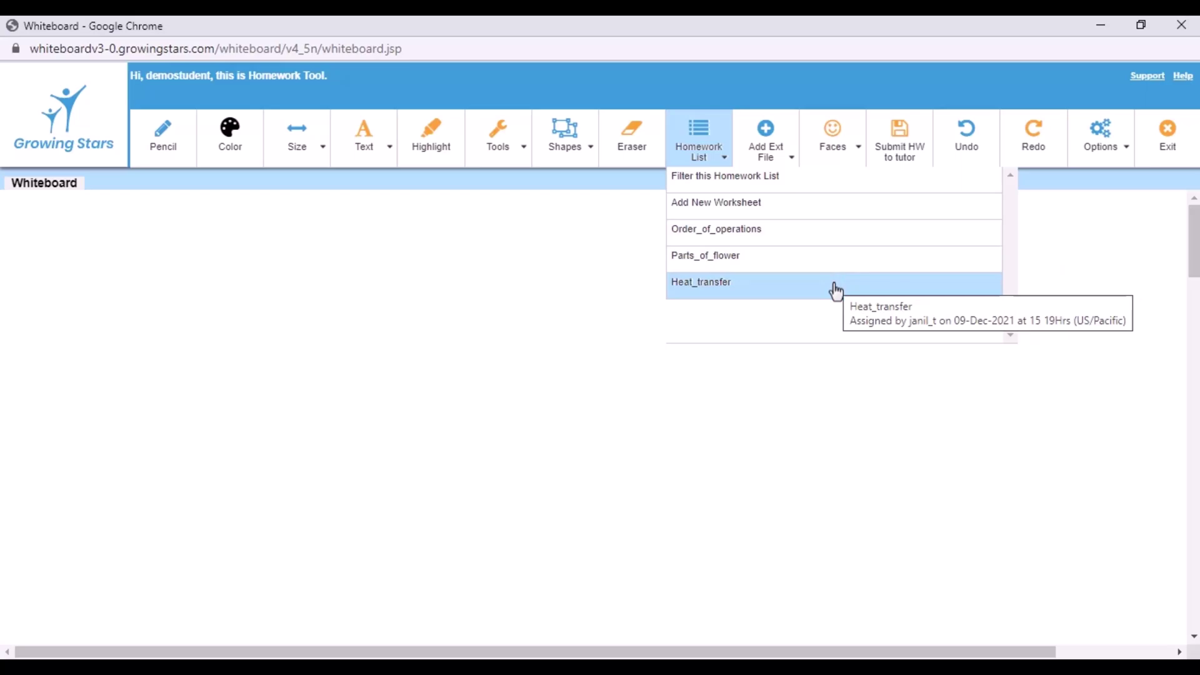
pyautogui.click(748, 294)
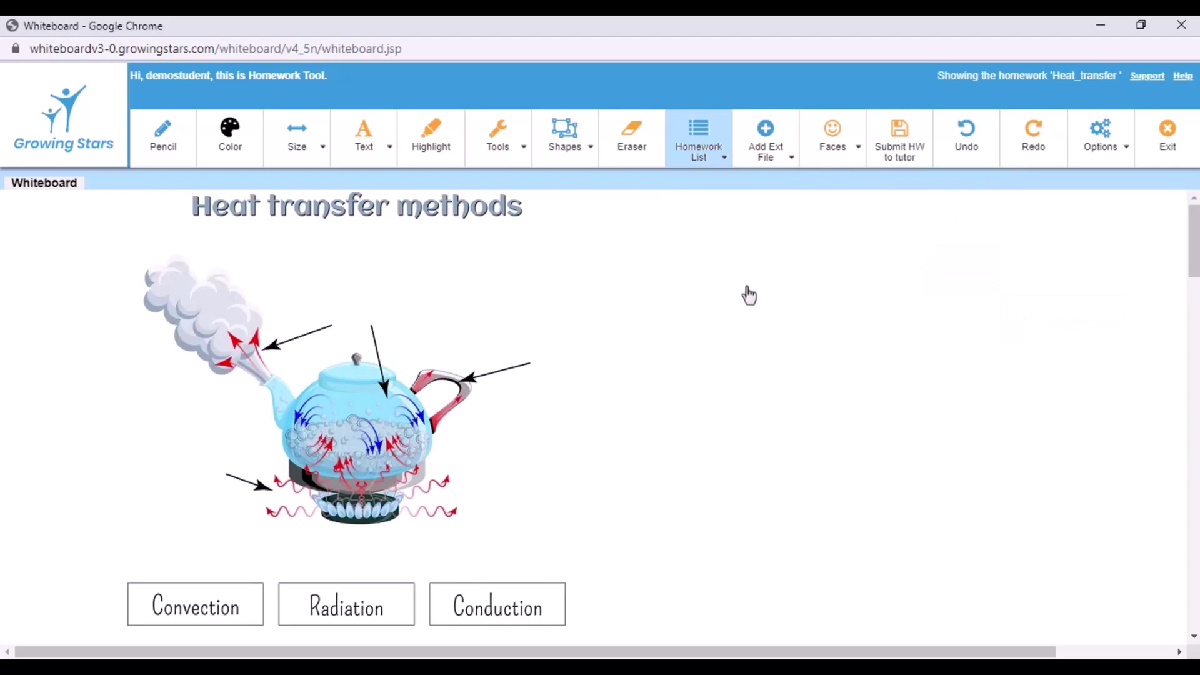
pyautogui.click(366, 138)
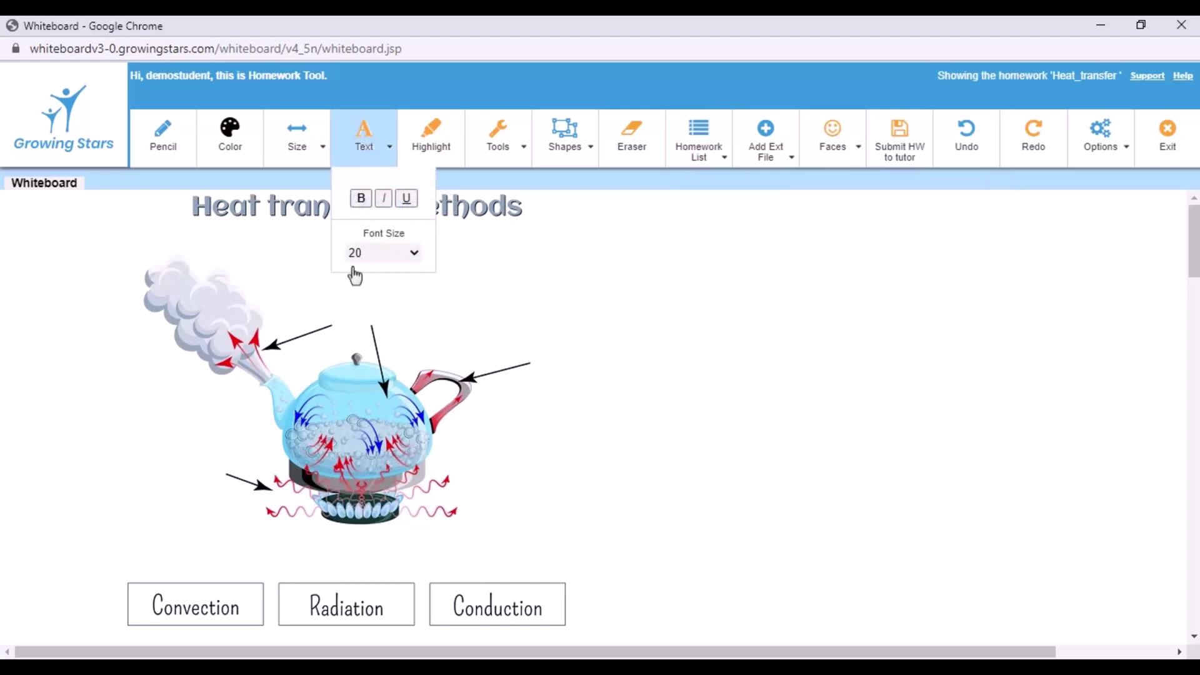
pyautogui.click(319, 299)
pyautogui.write('Convectio')
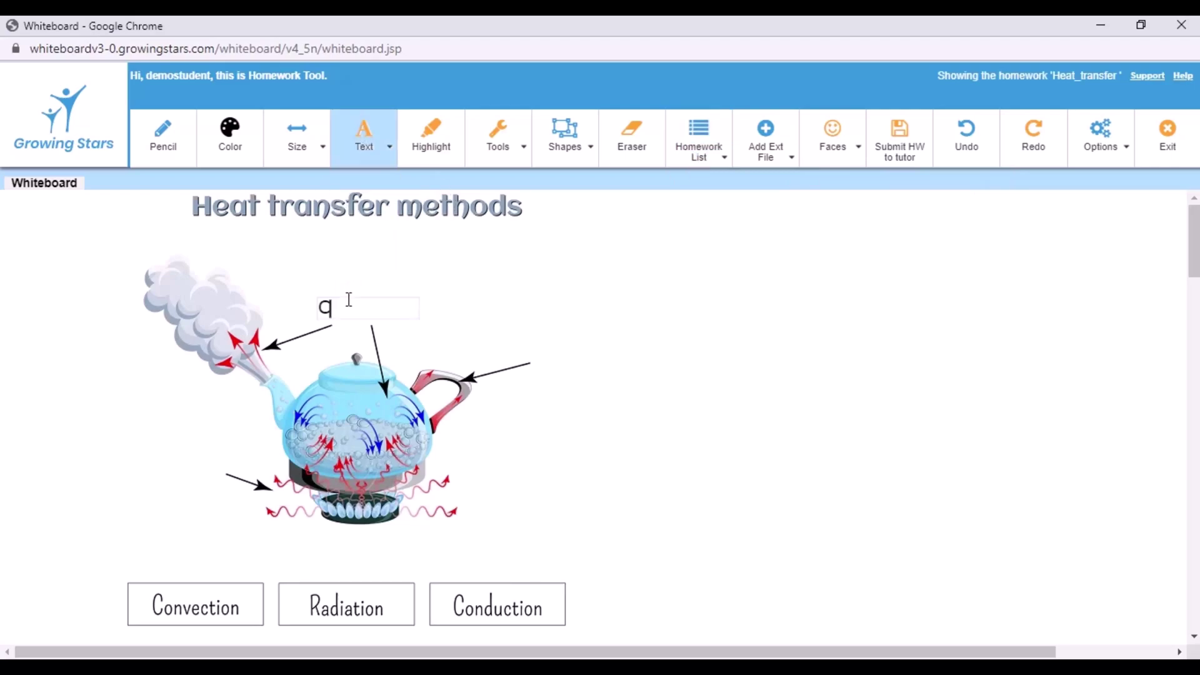
pyautogui.write('n')
# Label the handle arrow 'Conduction' and the burner arrow 'Radiation', then submit to the tutor
pyautogui.click(534, 357)
pyautogui.write('Conduction')
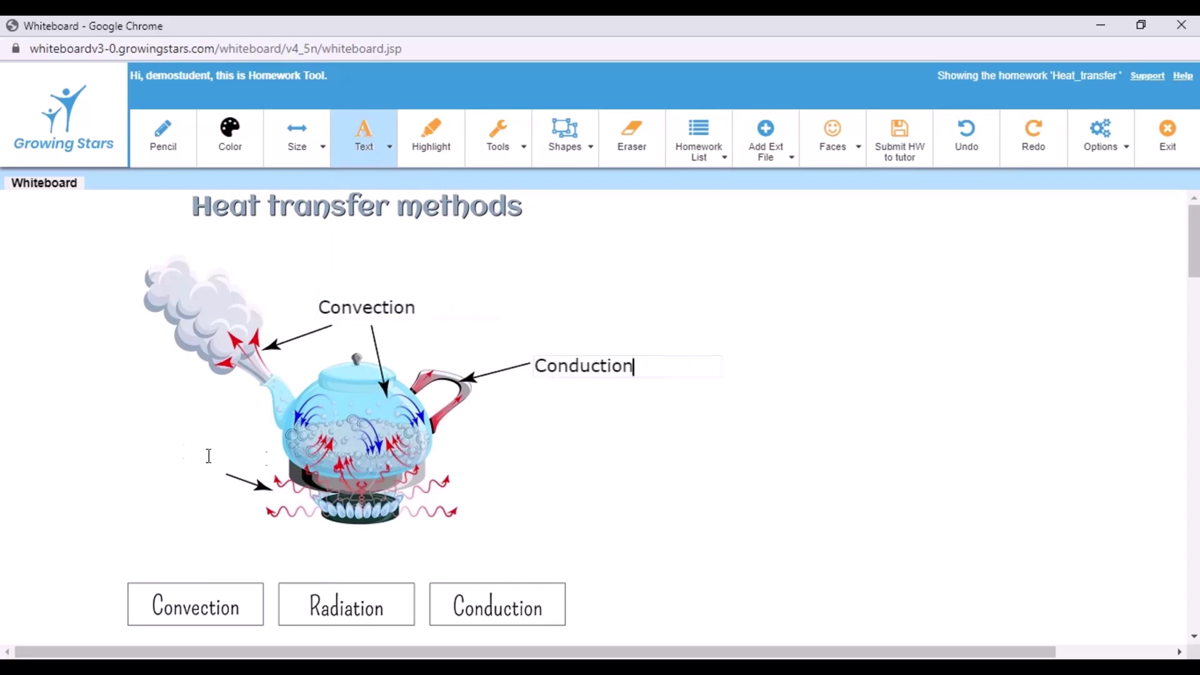
pyautogui.click(146, 457)
pyautogui.write('Radiation')
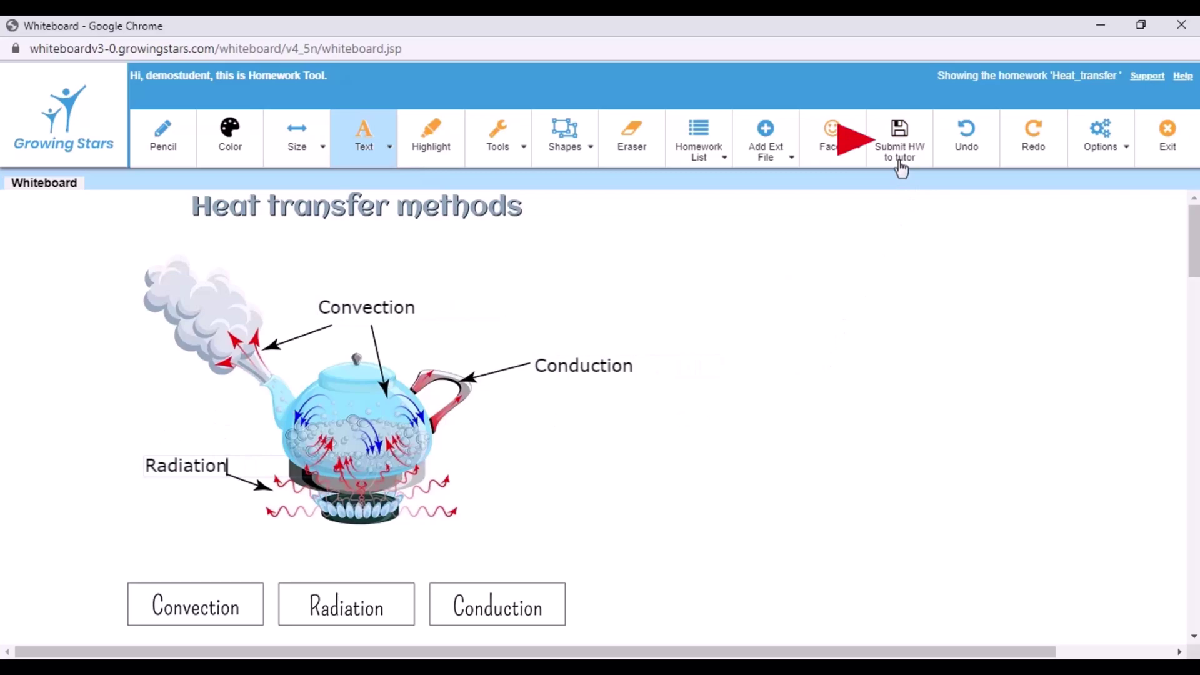
pyautogui.click(900, 166)
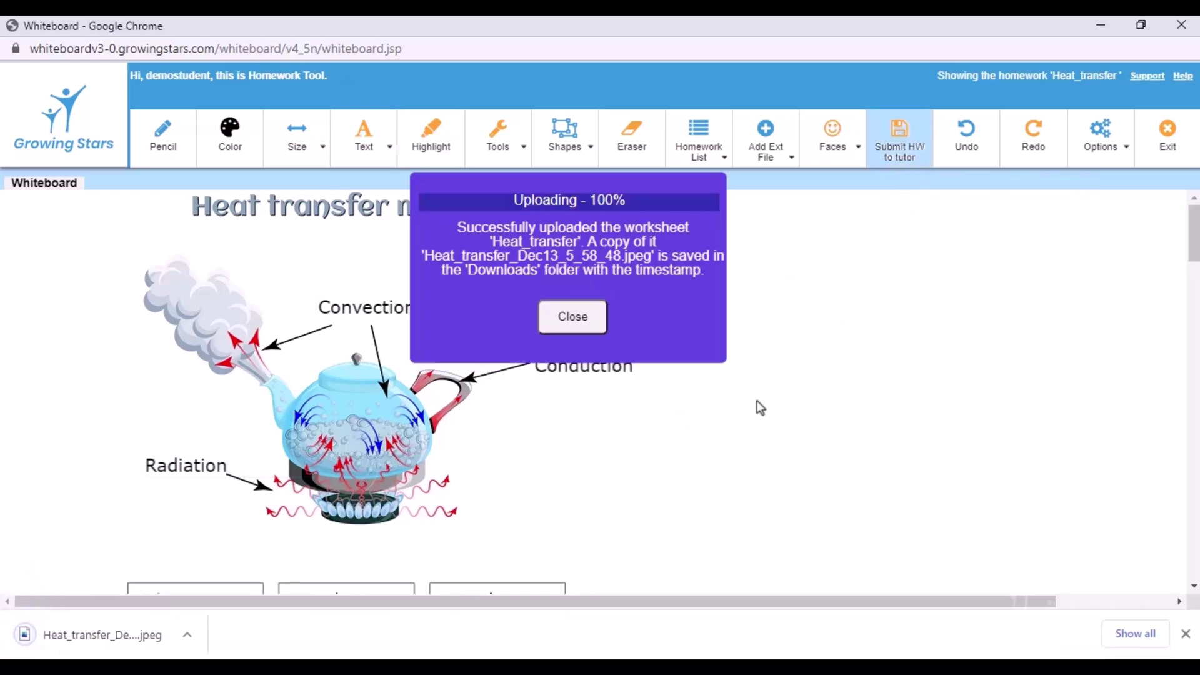
# Filter the homework list to one teacher's assignments from 12/12/2021
pyautogui.click(594, 330)
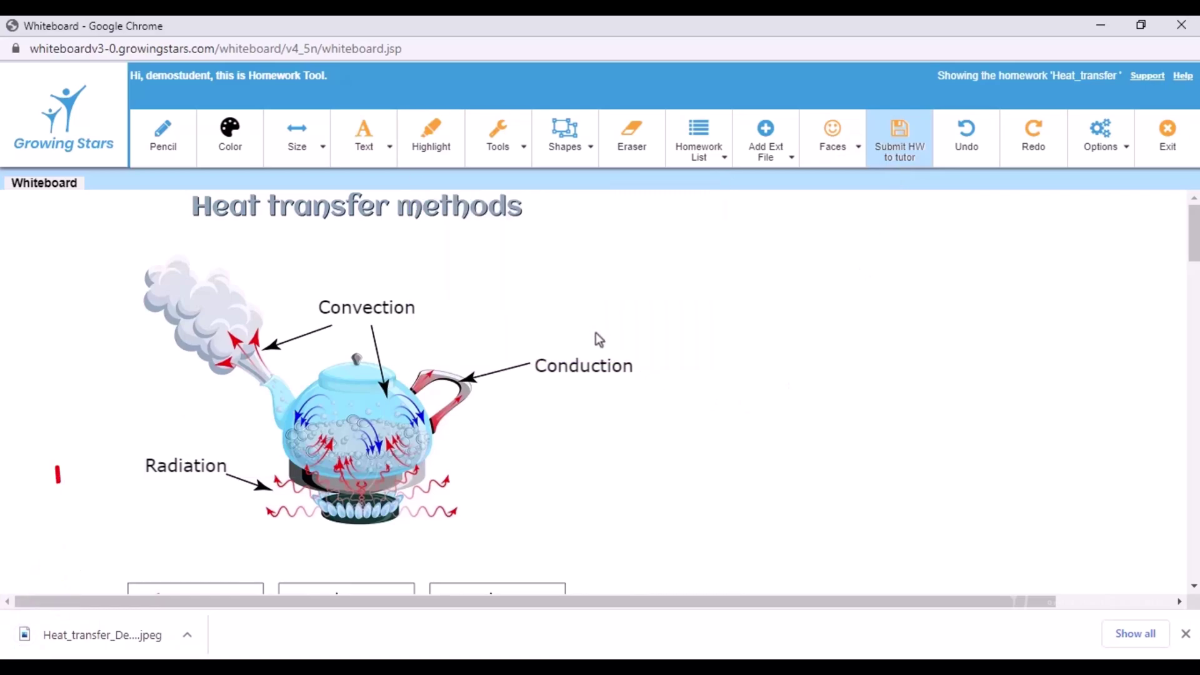
pyautogui.click(724, 167)
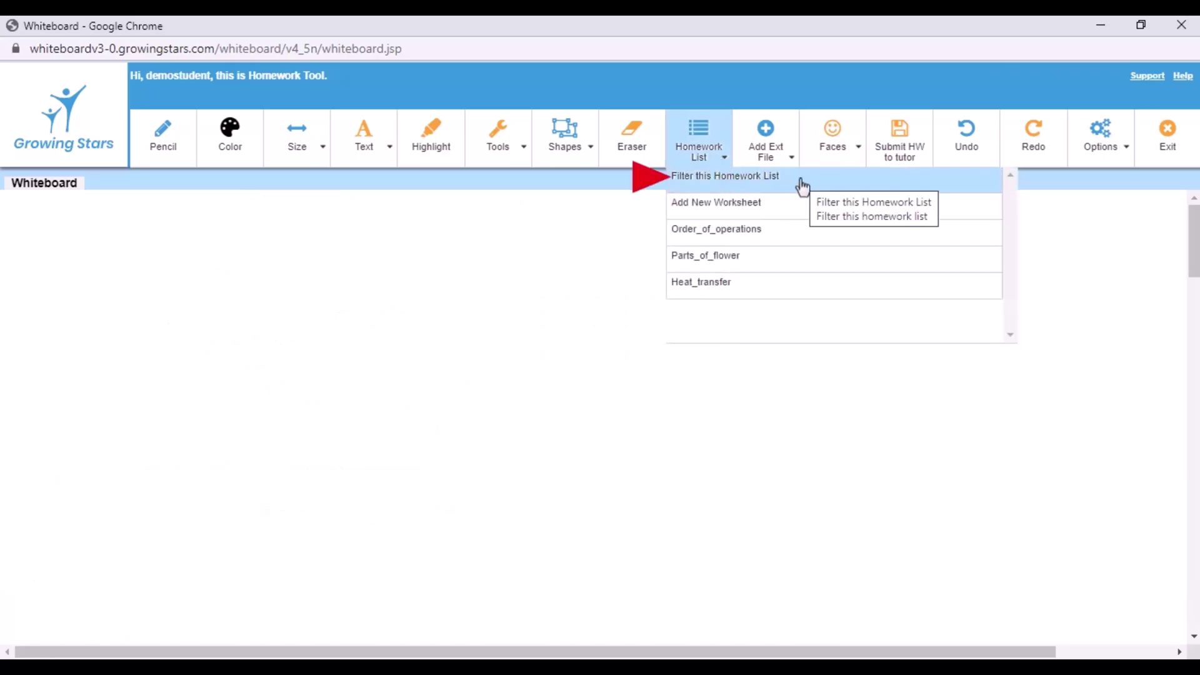
pyautogui.click(803, 186)
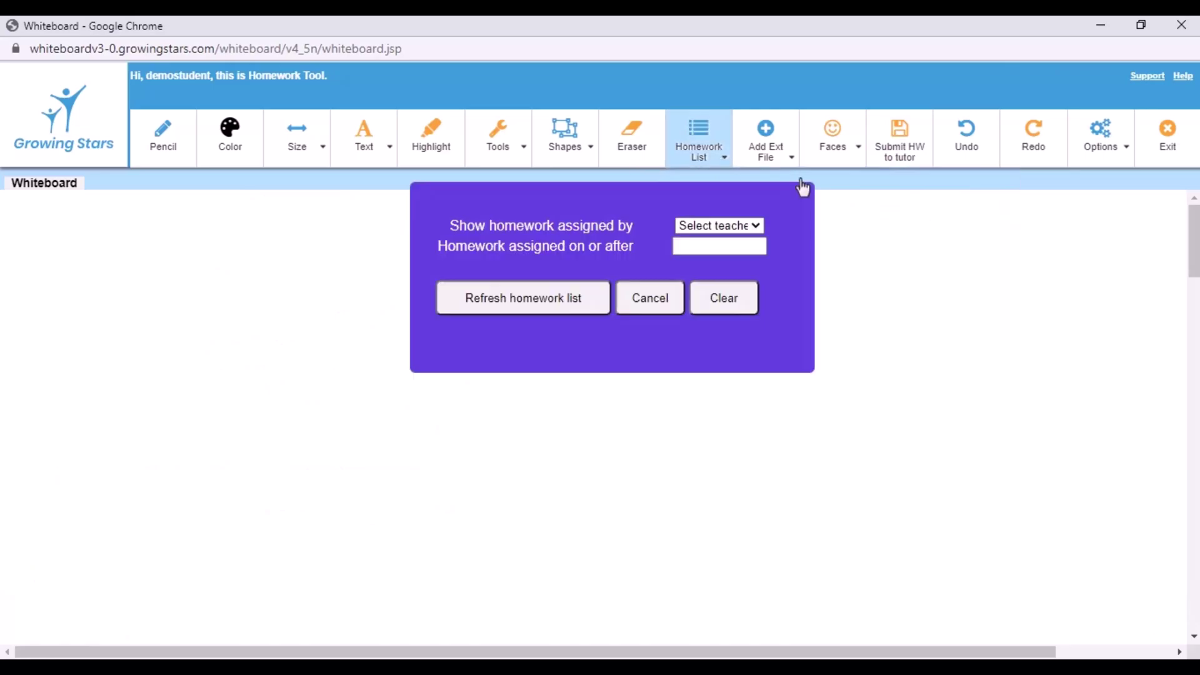
pyautogui.click(757, 226)
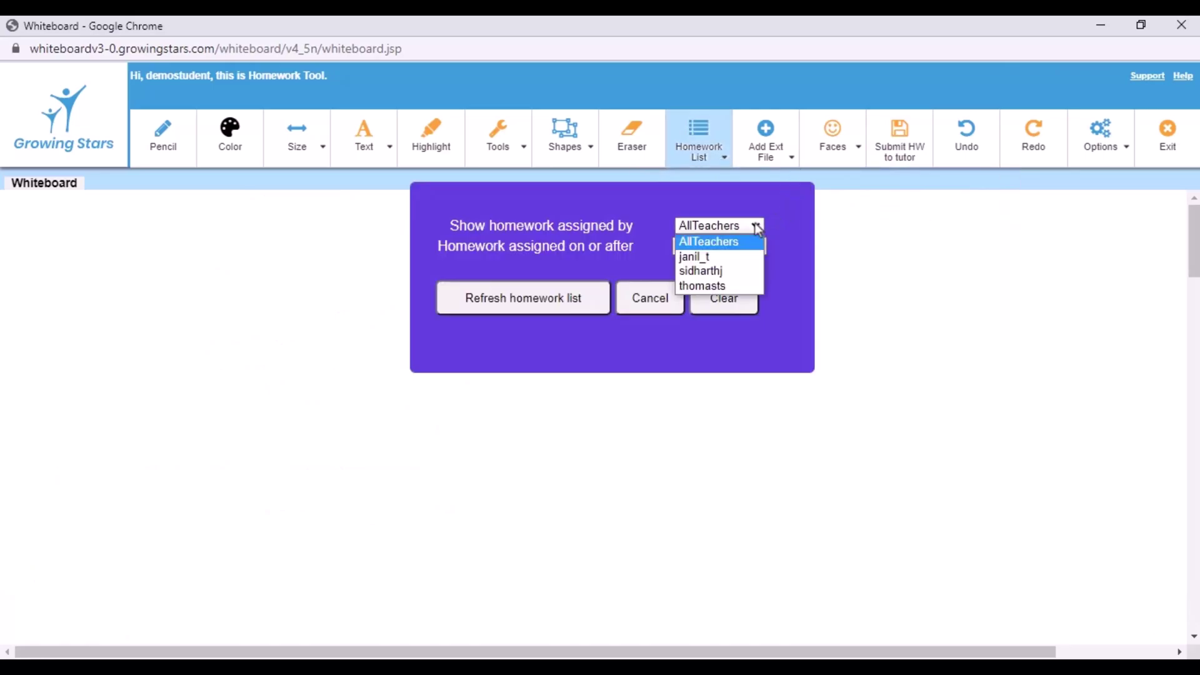
pyautogui.click(747, 294)
pyautogui.click(746, 247)
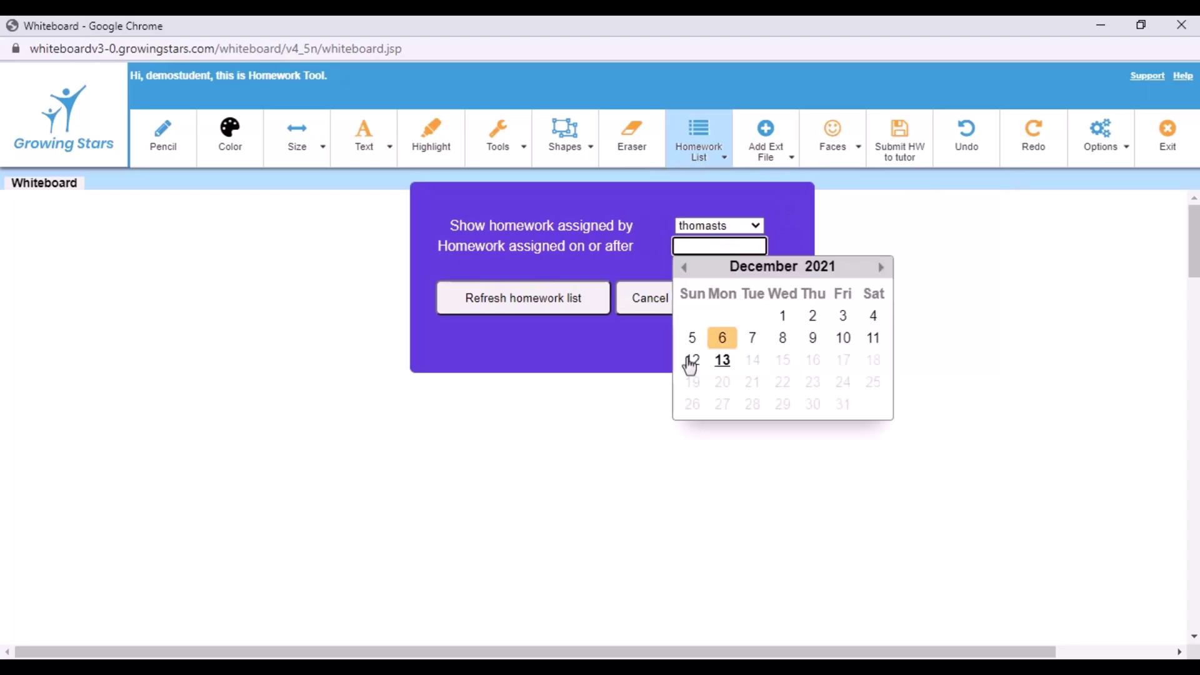
pyautogui.click(692, 366)
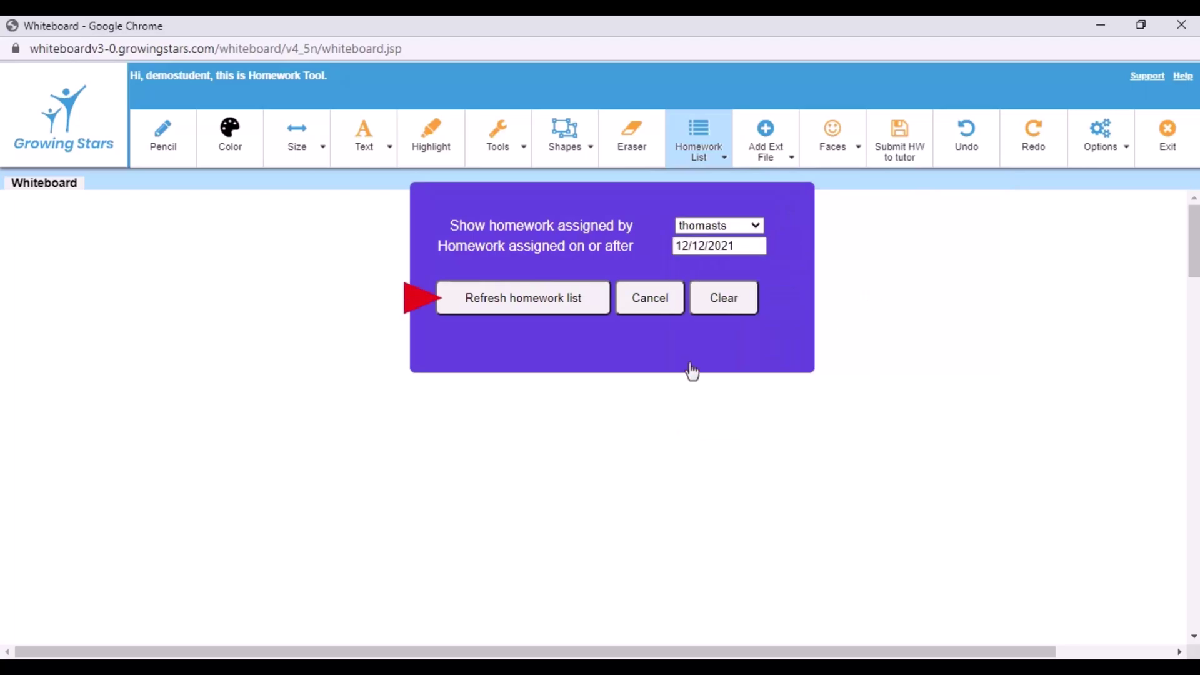
pyautogui.click(537, 312)
# Open Order_of_operations from the filtered list, then clear the filter to show all homework
pyautogui.click(719, 164)
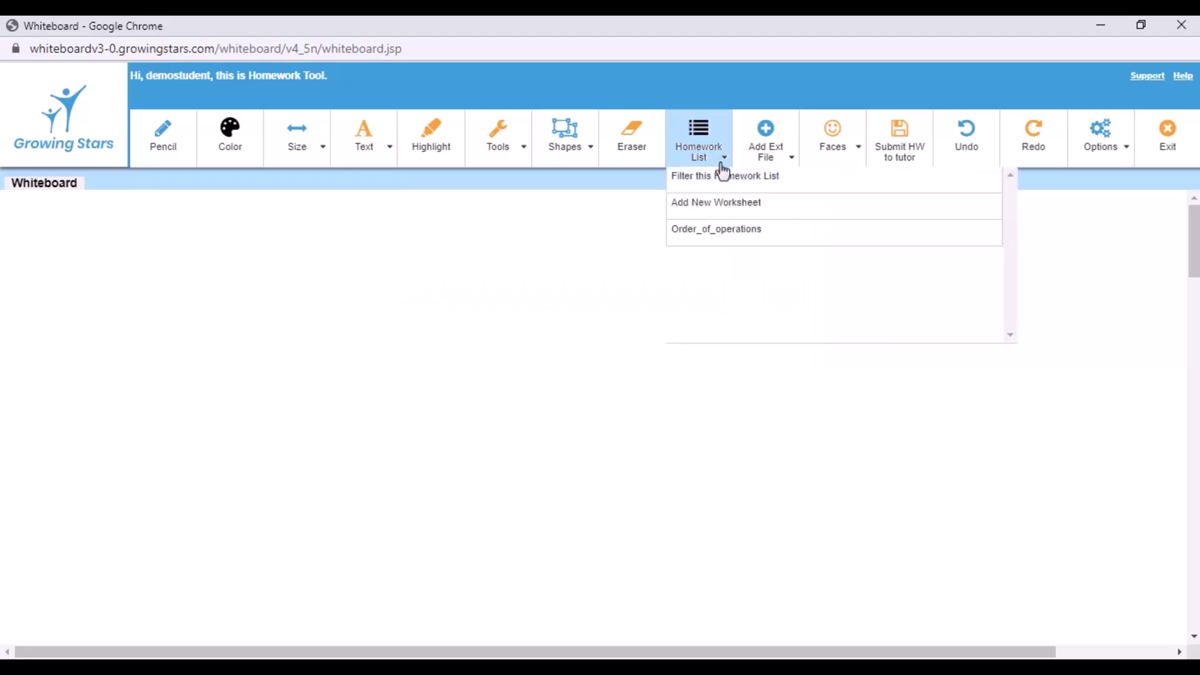
pyautogui.click(768, 232)
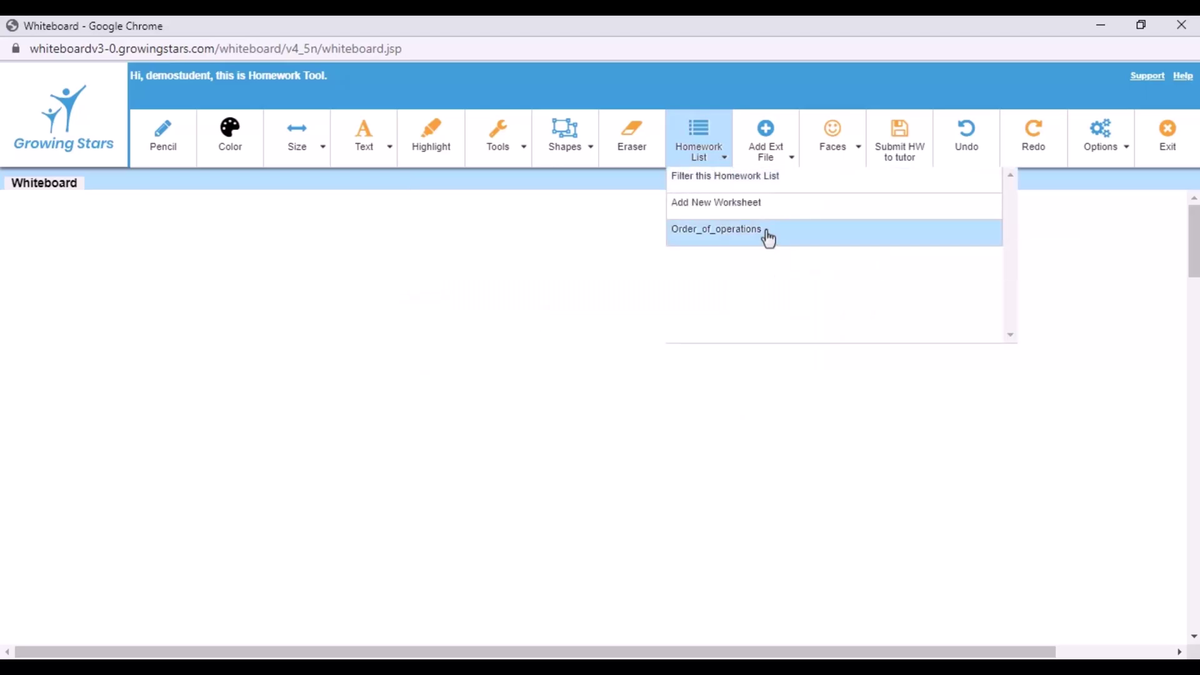
pyautogui.click(718, 165)
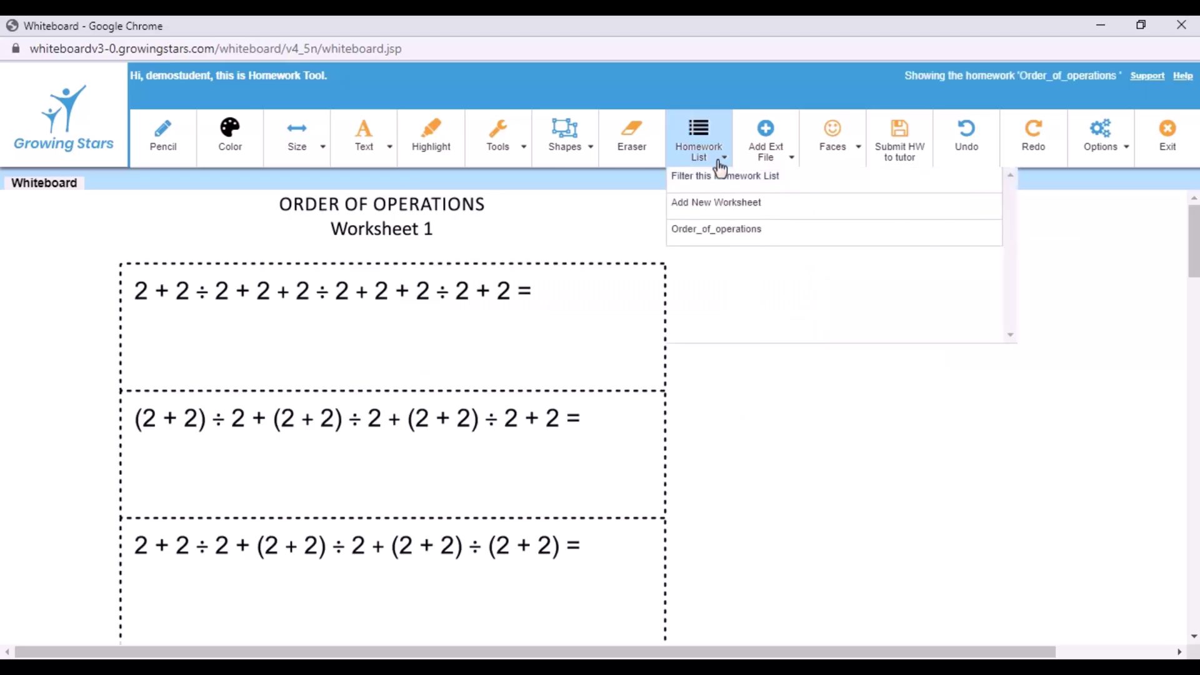
pyautogui.click(794, 182)
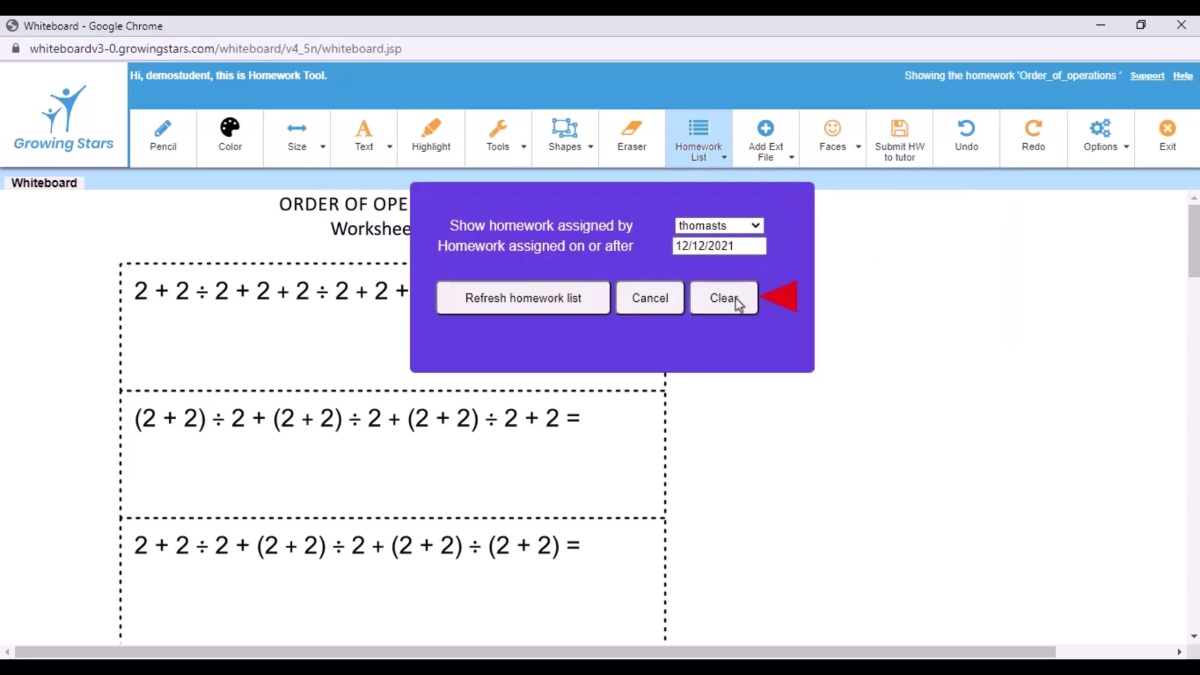
pyautogui.click(531, 307)
pyautogui.click(724, 163)
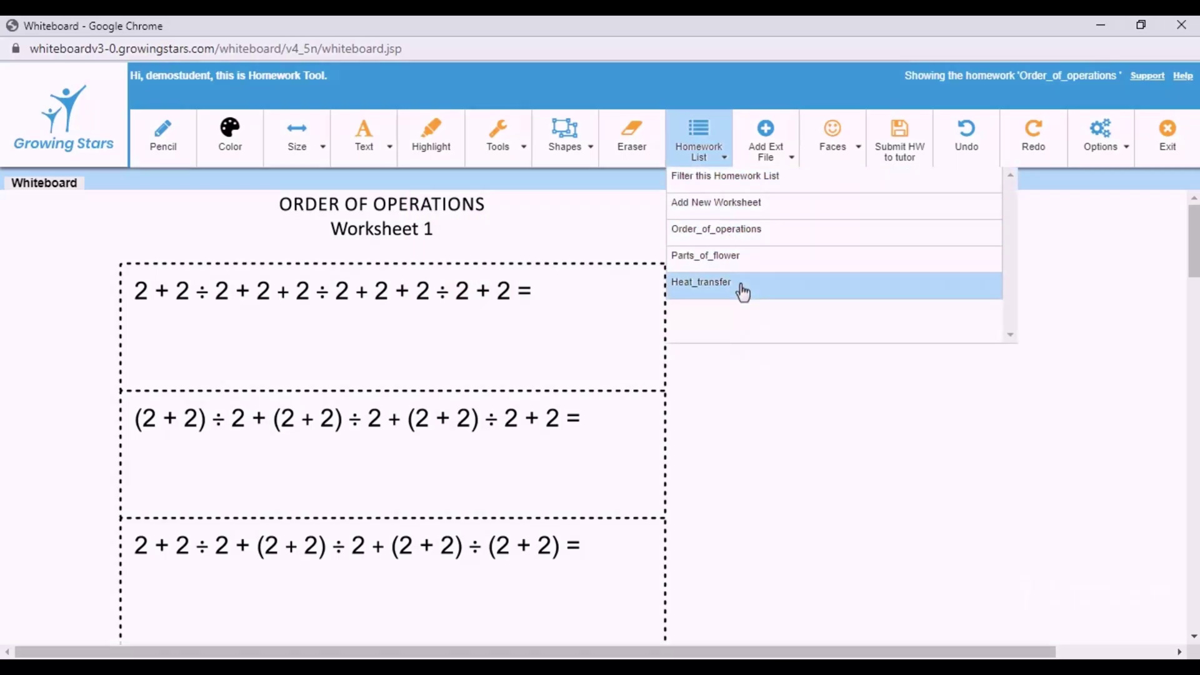